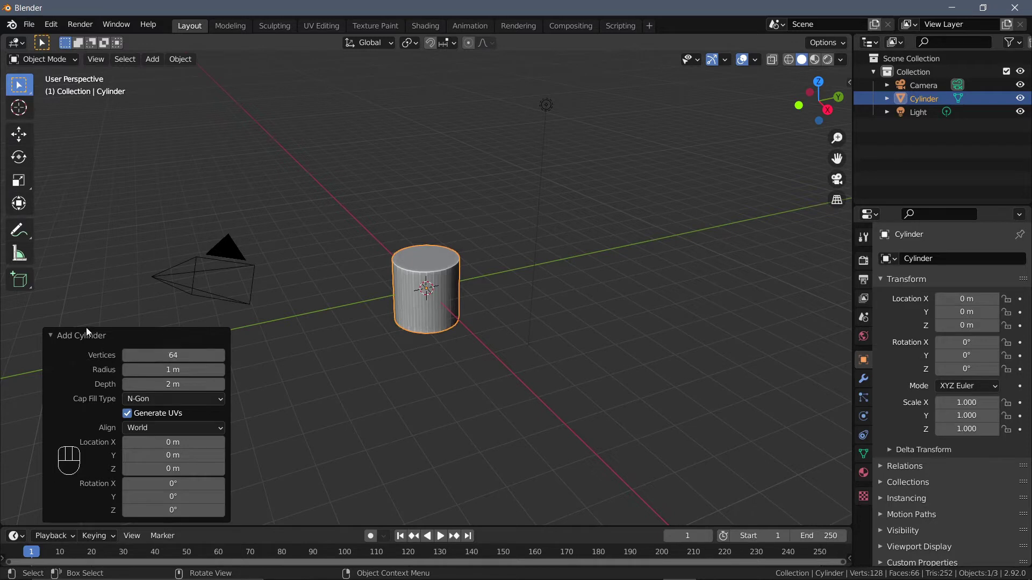
Step: Rotate the cylinder's whole mesh 90° about the Y axis in Edit Mode
{"action": "left_click", "coordinate": [54, 337]}
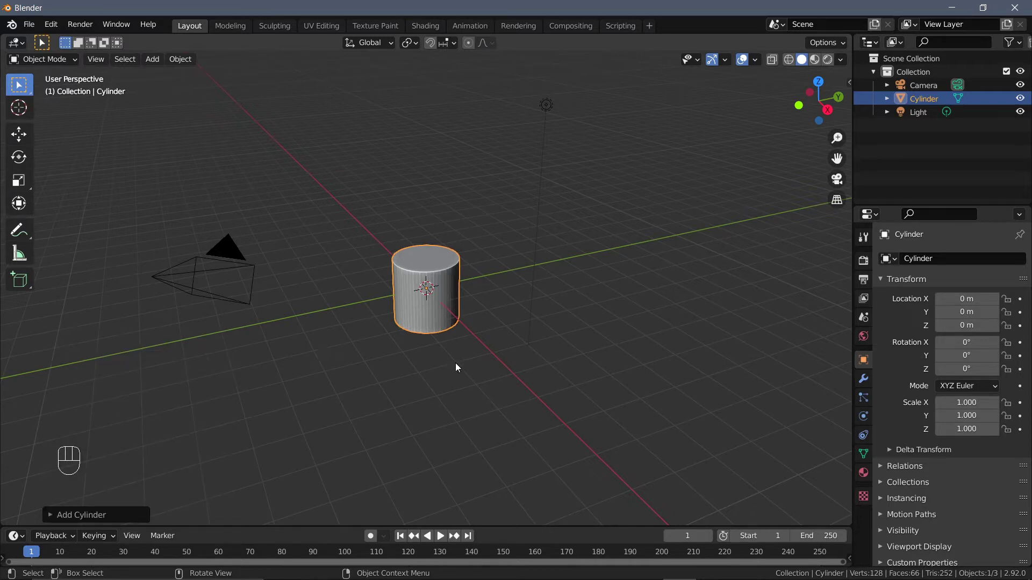
{"action": "key", "text": "Tab"}
{"action": "key", "text": "r"}
{"action": "key", "text": "x"}
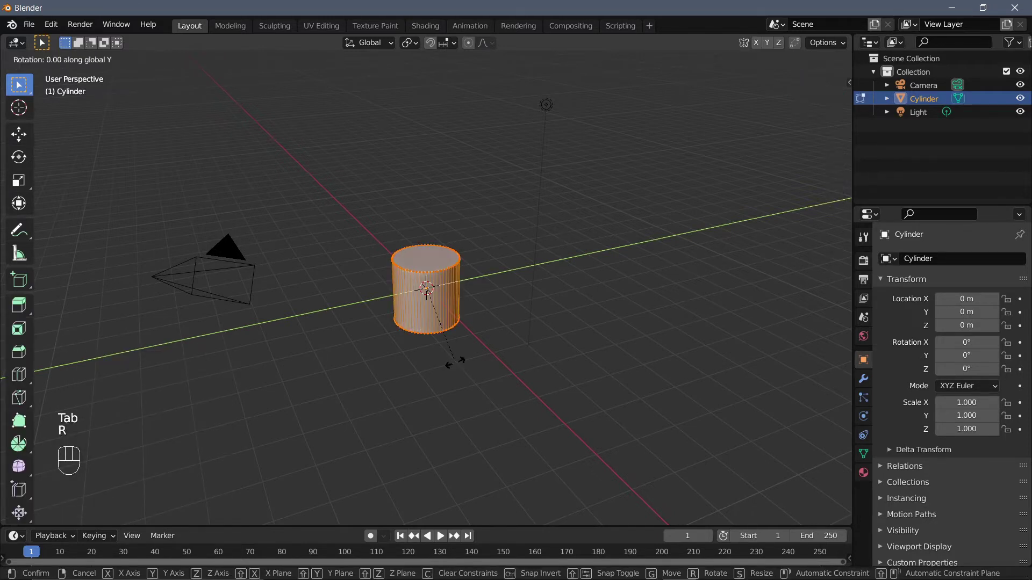
{"action": "key", "text": "9"}
{"action": "key", "text": "0"}
{"action": "key", "text": "Return"}
Step: Scale the cylinder mesh to 0.5 along the X axis, working from the top view
{"action": "key", "text": "grave"}
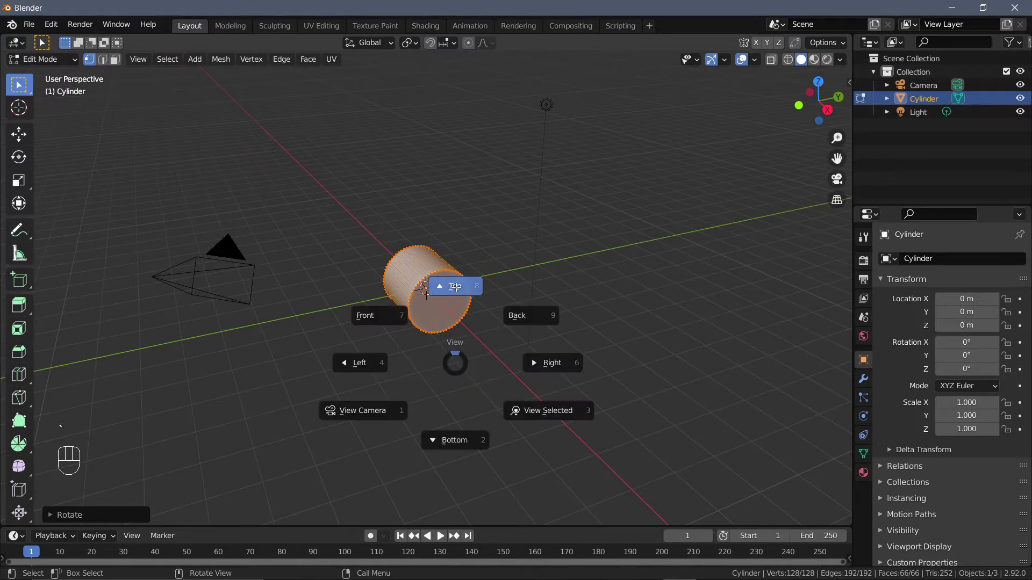
{"action": "left_click", "coordinate": [456, 299]}
{"action": "scroll", "coordinate": [587, 251], "scroll_direction": "up", "scroll_amount": 1}
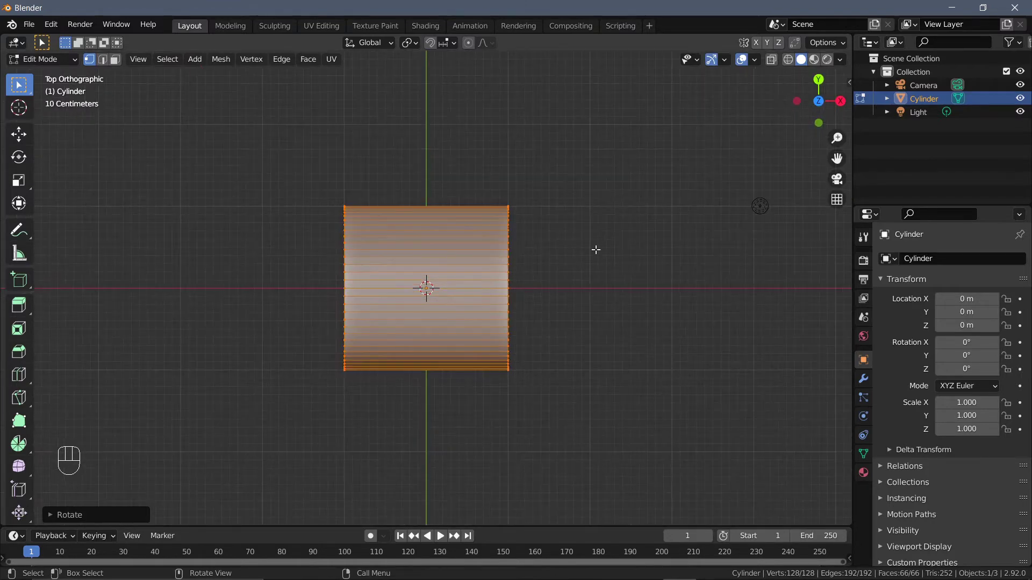
{"action": "key", "text": "s"}
{"action": "key", "text": "x"}
{"action": "key", "text": "ctrl"}
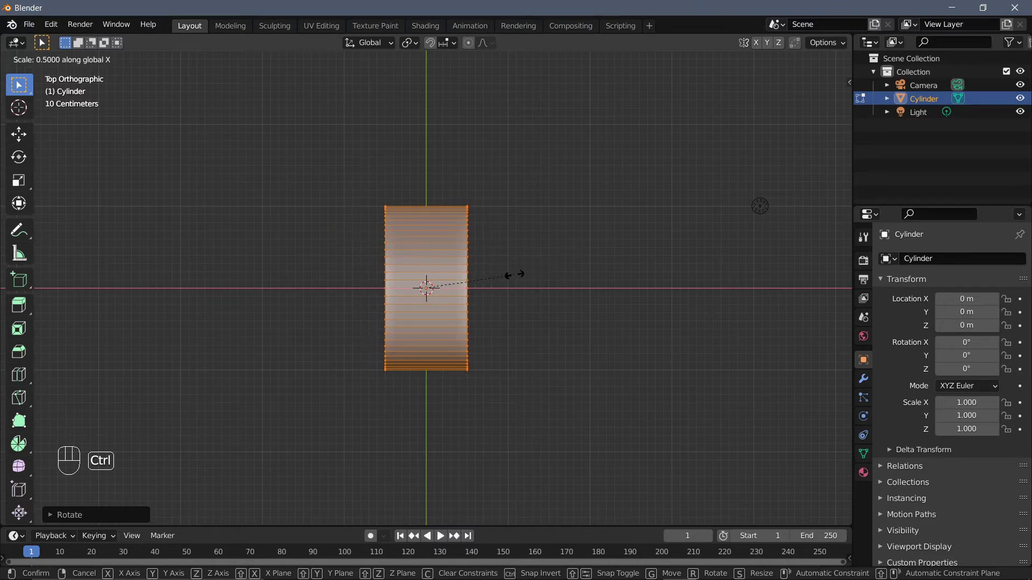
{"action": "left_click", "coordinate": [485, 281]}
Step: Select both round end faces of the cylinder and inset them by 0.05 m
{"action": "middle_click_drag", "start_coordinate": [497, 298], "coordinate": [601, 244]}
{"action": "key", "text": "3"}
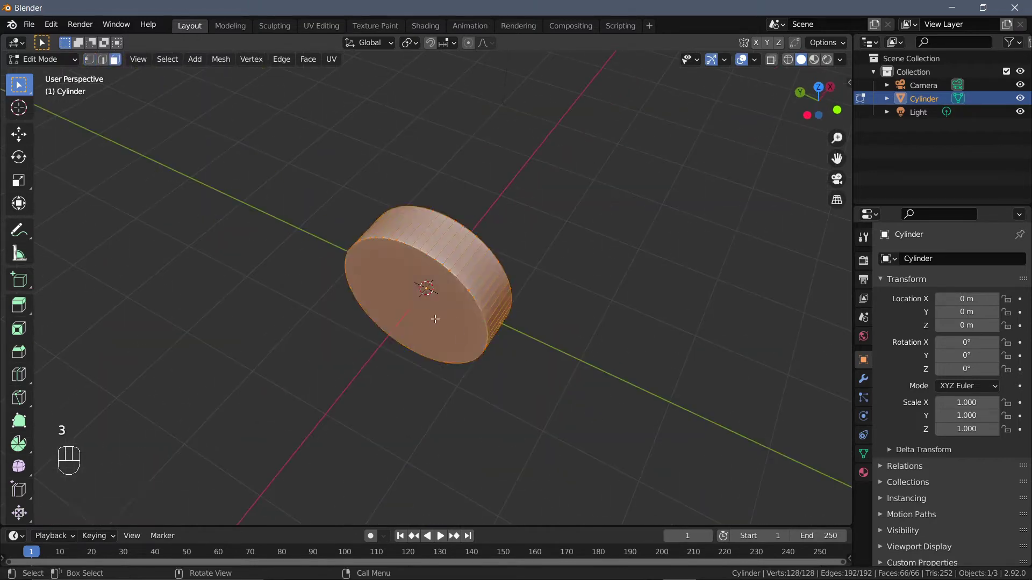
{"action": "left_click", "coordinate": [436, 320]}
{"action": "middle_click_drag", "start_coordinate": [436, 319], "coordinate": [325, 251]}
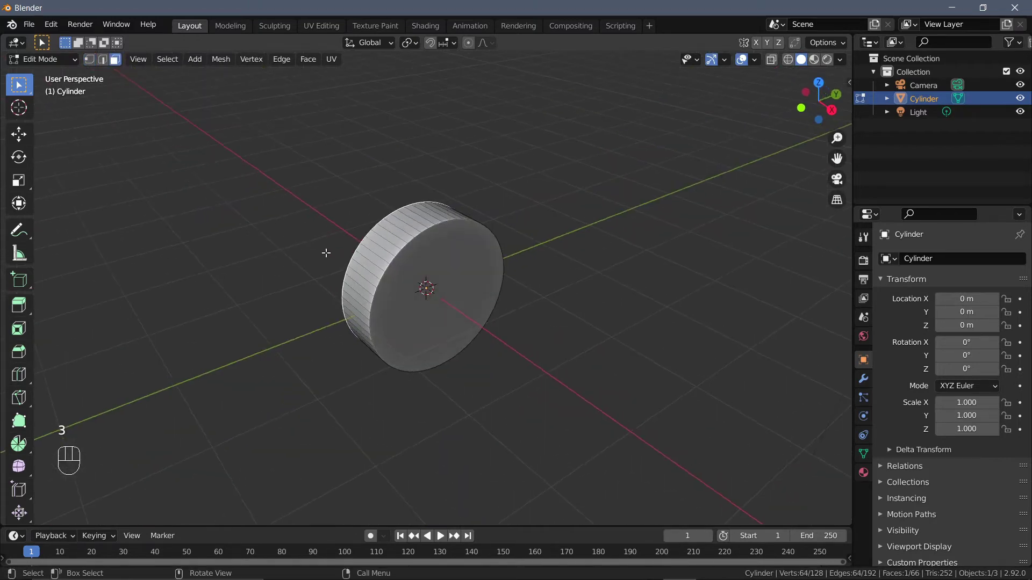
{"action": "left_click", "coordinate": [461, 272], "text": "shift"}
{"action": "middle_click_drag", "start_coordinate": [473, 270], "coordinate": [466, 259]}
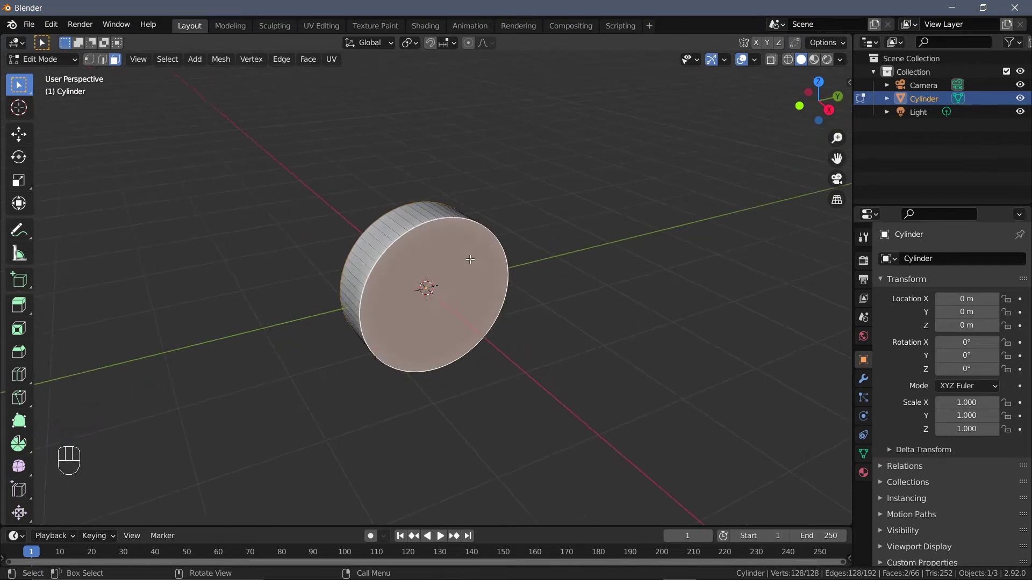
{"action": "scroll", "coordinate": [473, 260], "scroll_direction": "up", "scroll_amount": 2}
{"action": "type", "text": "i"}
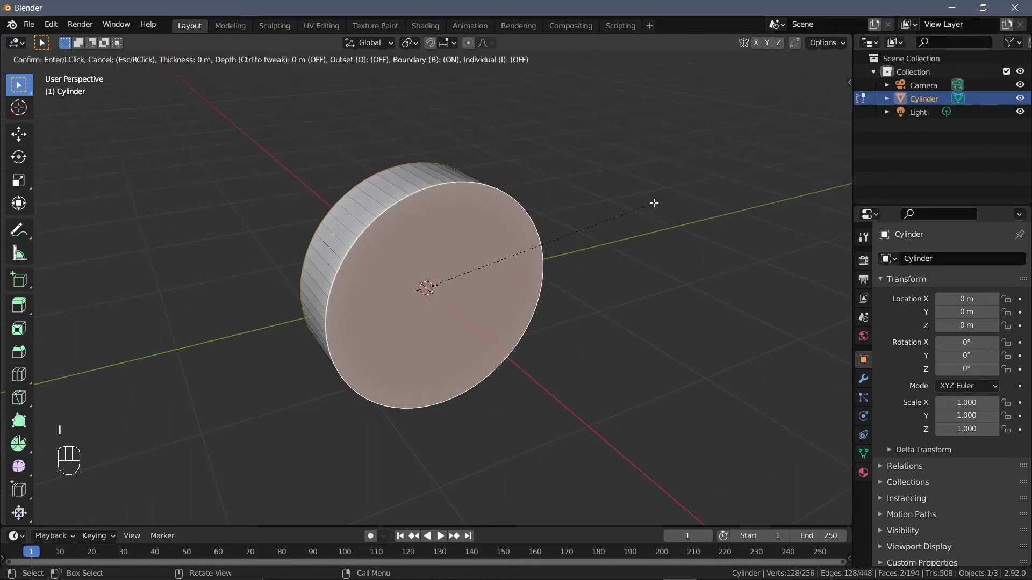
{"action": "type", "text": "0.1"}
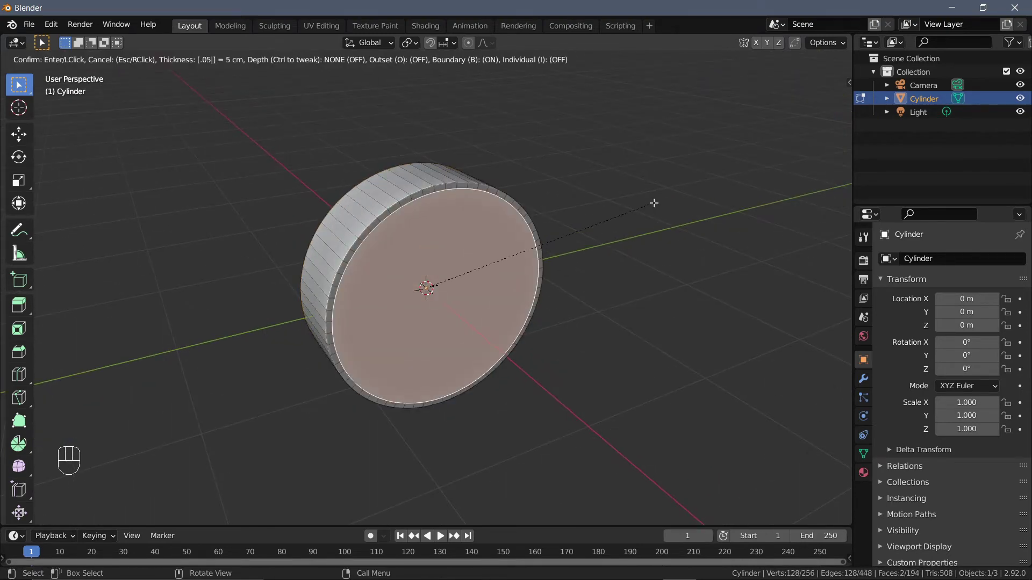
{"action": "key", "text": "Return"}
Step: Inset both end faces again by 0.1 m, and delete the remaining inner faces to open the ring
{"action": "type", "text": "i"}
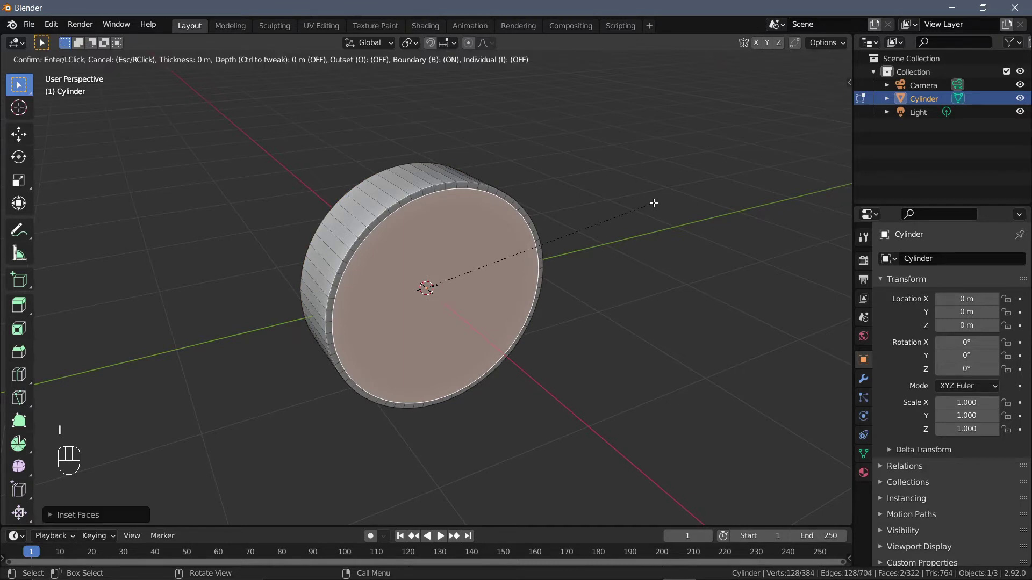
{"action": "type", "text": "0.1"}
{"action": "key", "text": "Return"}
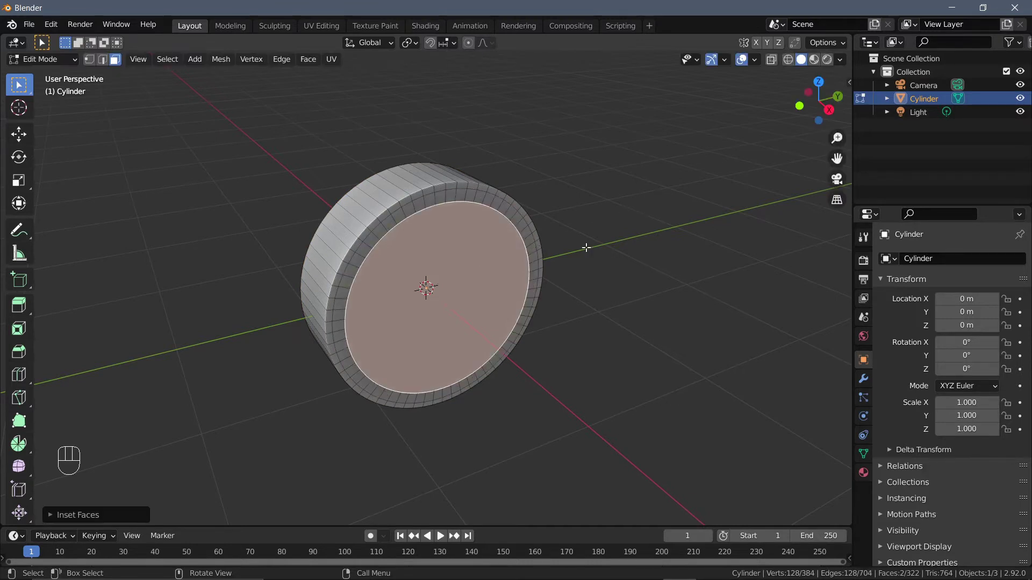
{"action": "middle_click_drag", "start_coordinate": [586, 247], "coordinate": [608, 225]}
{"action": "key", "text": "x"}
{"action": "left_click", "coordinate": [608, 225]}
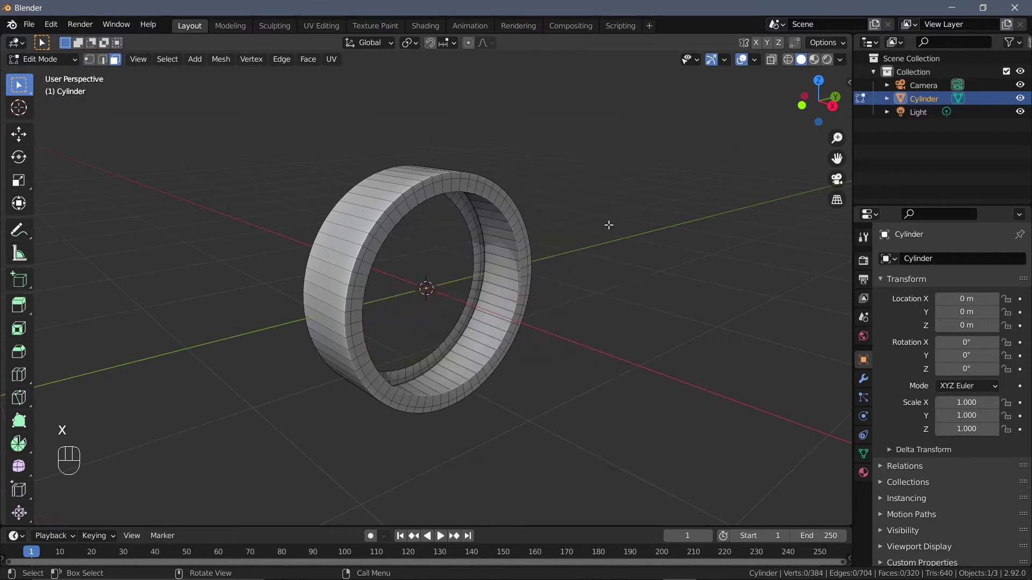
Step: Select the edge loop around the near opening and set the viewport lighting to the dark grey MatCap
{"action": "key", "text": "2"}
{"action": "left_click", "coordinate": [486, 367], "text": "alt"}
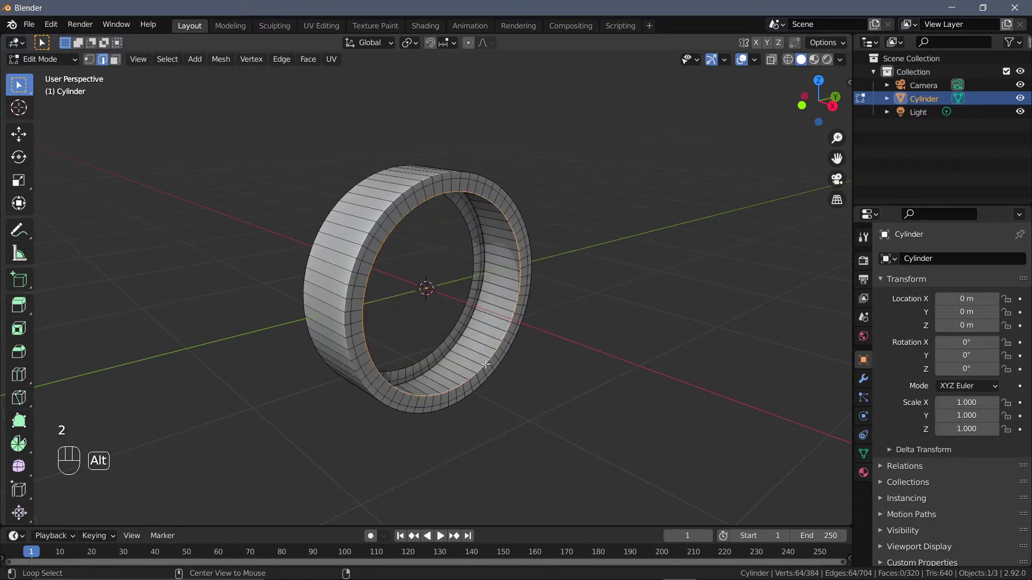
{"action": "left_click", "coordinate": [839, 60]}
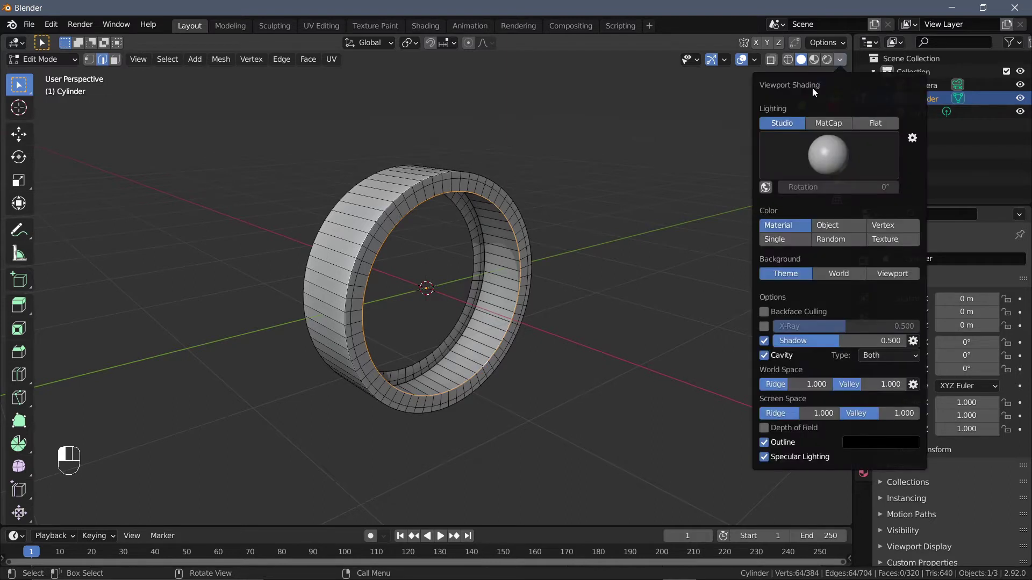
{"action": "left_click", "coordinate": [821, 123]}
{"action": "left_click", "coordinate": [817, 142]}
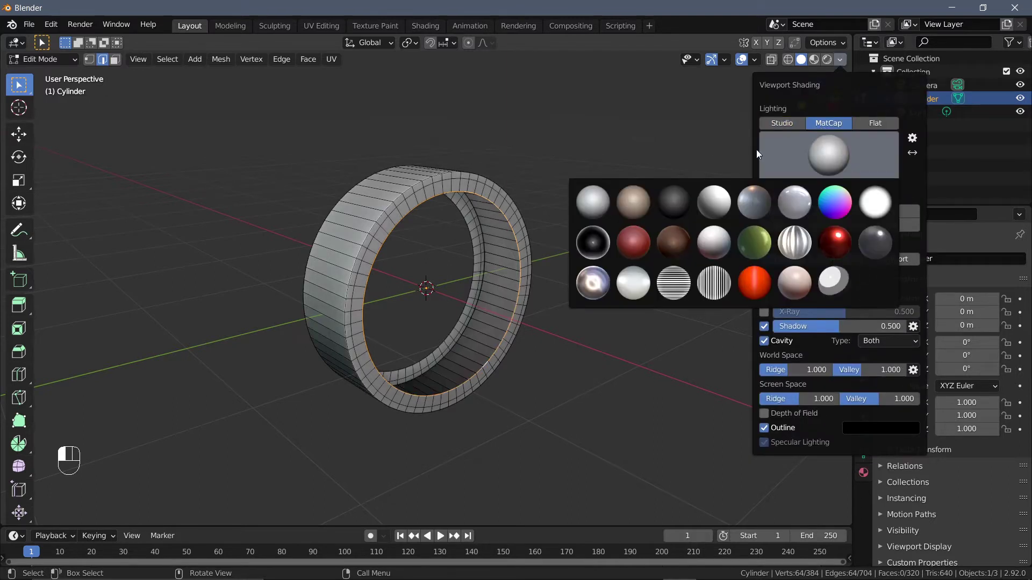
{"action": "left_click", "coordinate": [677, 191]}
Step: Add the far opening's edge loop and both outer inset loops to the selection, and scale them along X by about 1.09
{"action": "key", "text": "shift+alt"}
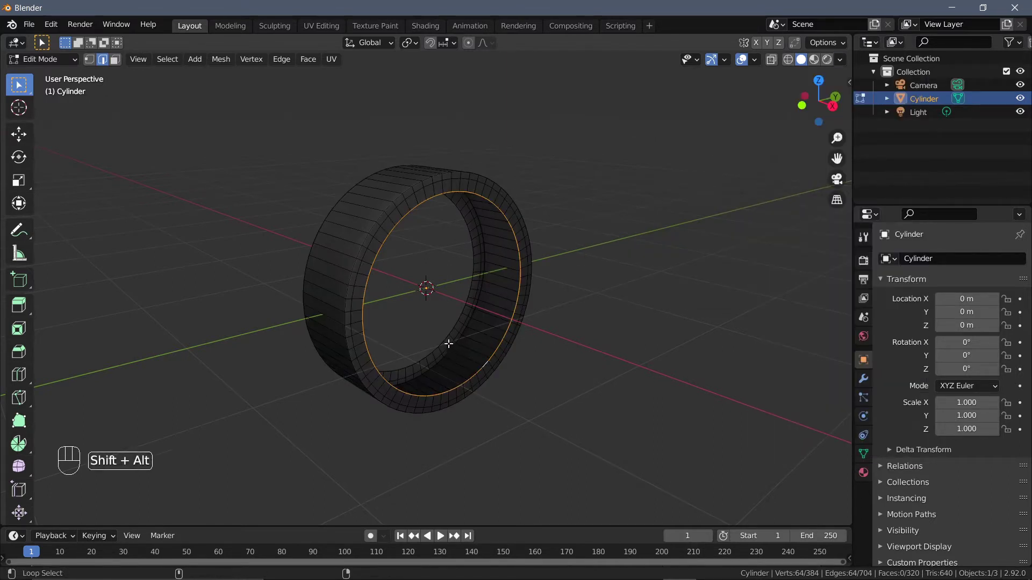
{"action": "left_click", "coordinate": [446, 340], "text": "alt+shift"}
{"action": "scroll", "coordinate": [446, 339], "scroll_direction": "up", "scroll_amount": 1}
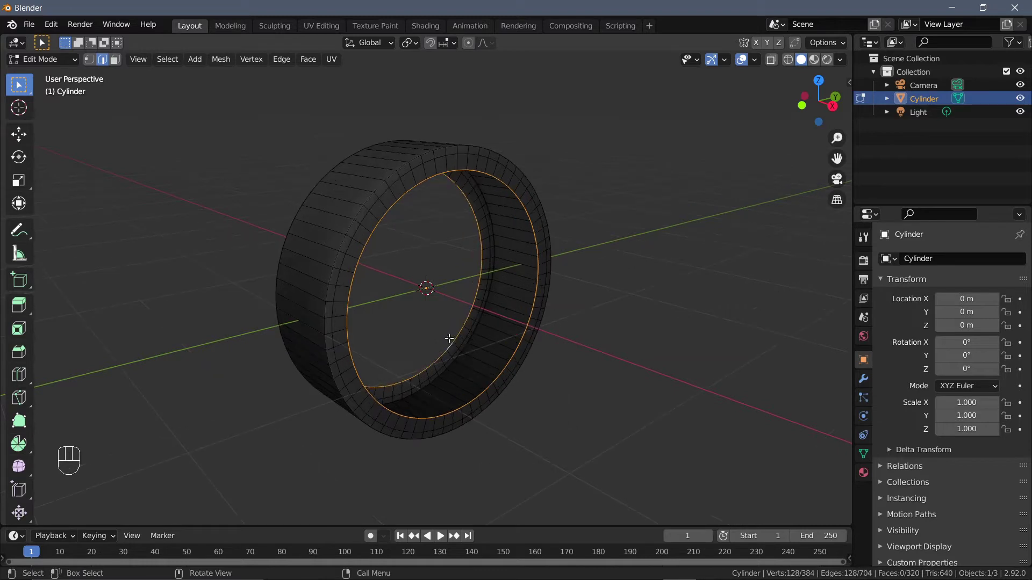
{"action": "left_click", "coordinate": [520, 356], "text": "alt+shift"}
{"action": "left_click", "coordinate": [467, 336], "text": "alt+shift"}
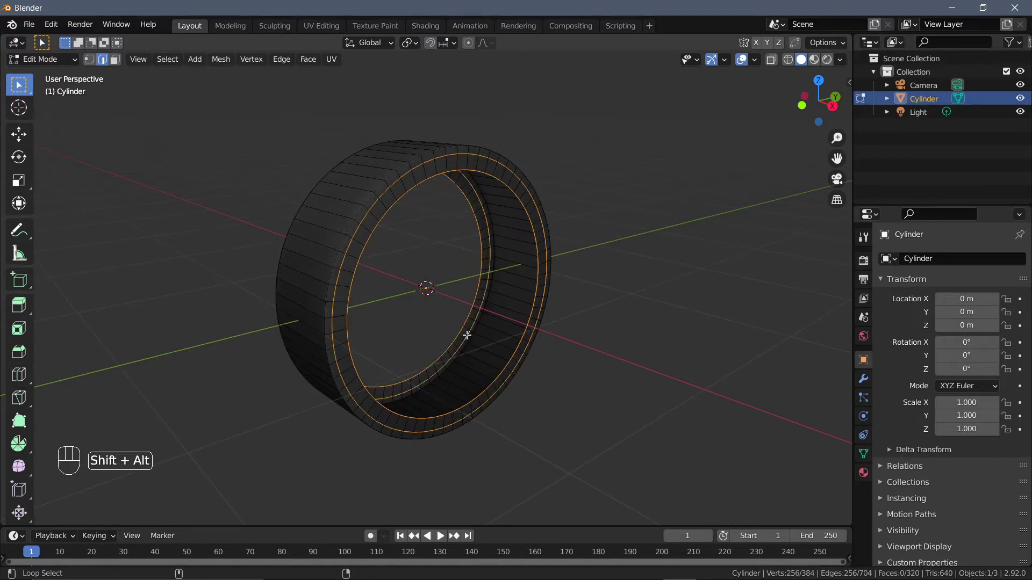
{"action": "middle_click_drag", "start_coordinate": [465, 336], "coordinate": [504, 327]}
{"action": "middle_click_drag", "start_coordinate": [551, 303], "coordinate": [562, 302]}
{"action": "key", "text": "s"}
{"action": "key", "text": "x"}
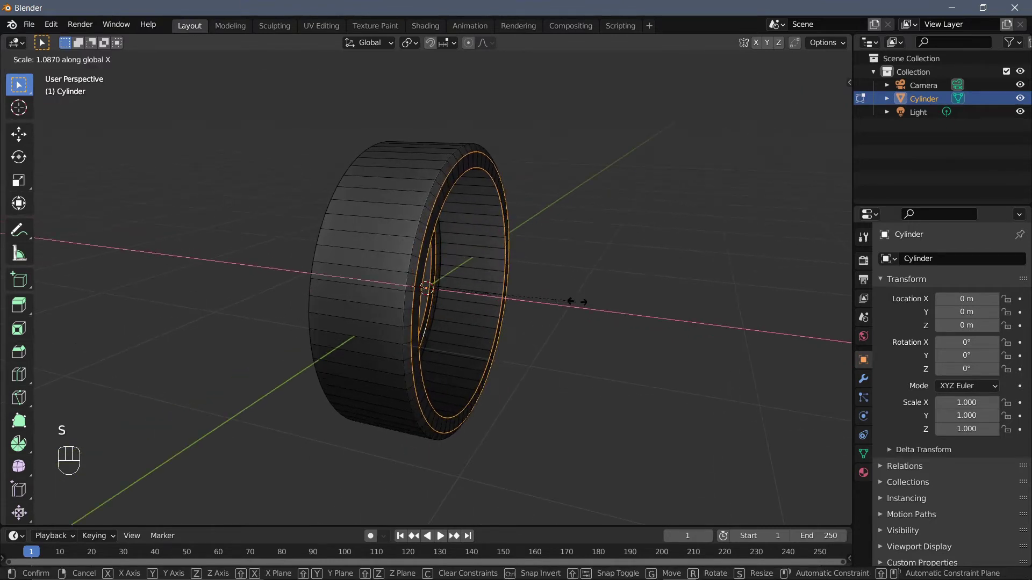
{"action": "left_click", "coordinate": [577, 301]}
{"action": "mouse_move", "coordinate": [557, 296]}
{"action": "middle_mouse_down"}
{"action": "mouse_move", "coordinate": [583, 290]}
{"action": "mouse_move", "coordinate": [572, 296]}
{"action": "middle_mouse_up"}
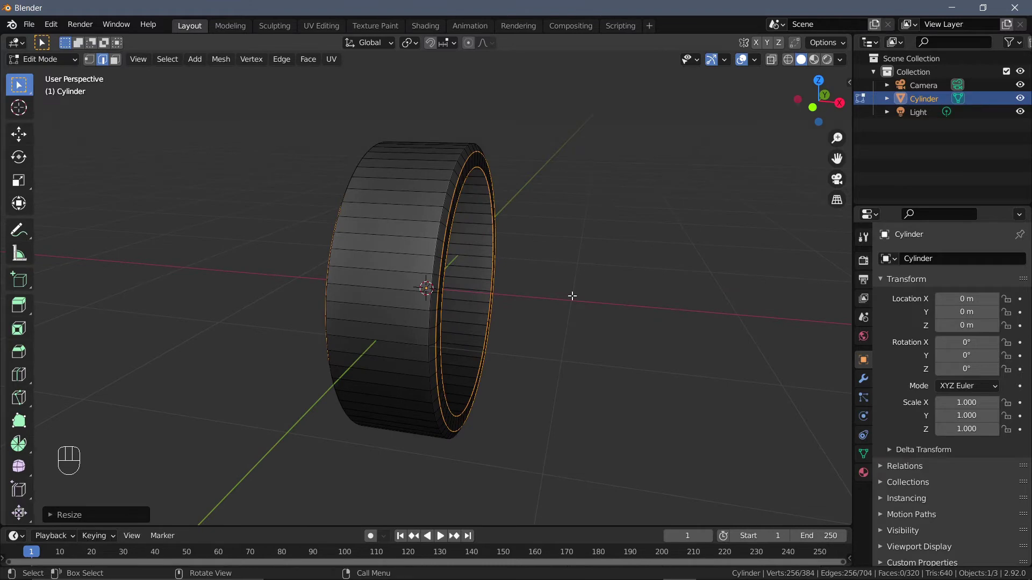
{"action": "key", "text": "s"}
{"action": "key", "text": "x"}
{"action": "right_click", "coordinate": [574, 295]}
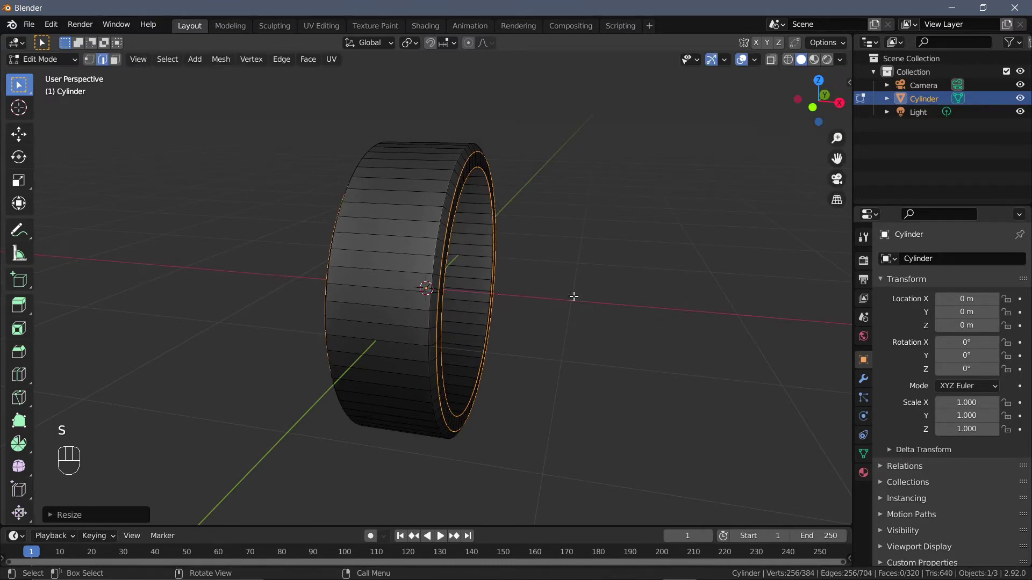
Step: Extrude the edge loops of both openings inward at about 0.92 scale, and scale the new loops to about 0.98 along X
{"action": "middle_click_drag", "start_coordinate": [573, 295], "coordinate": [511, 276]}
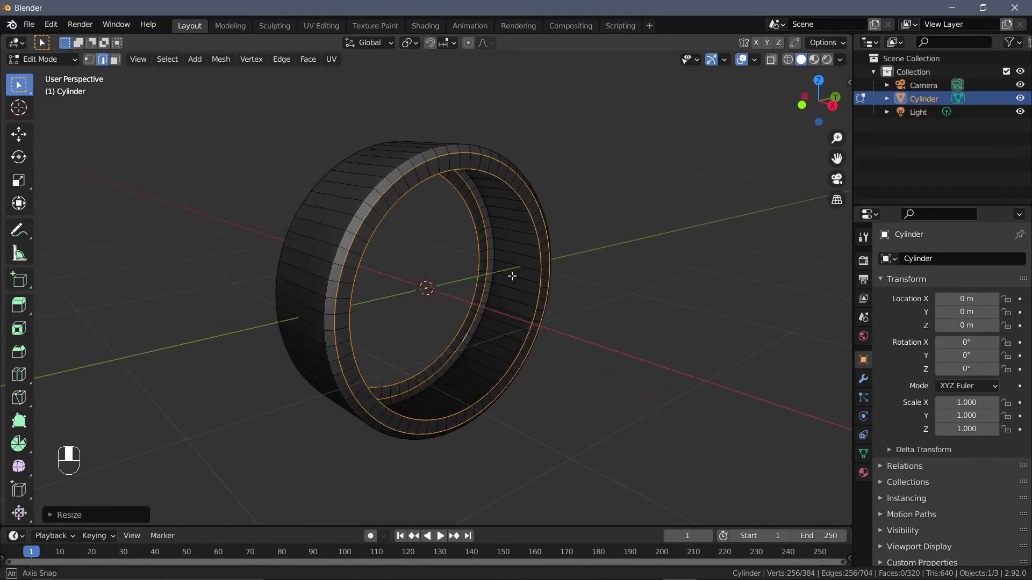
{"action": "left_click", "coordinate": [517, 220], "text": "alt"}
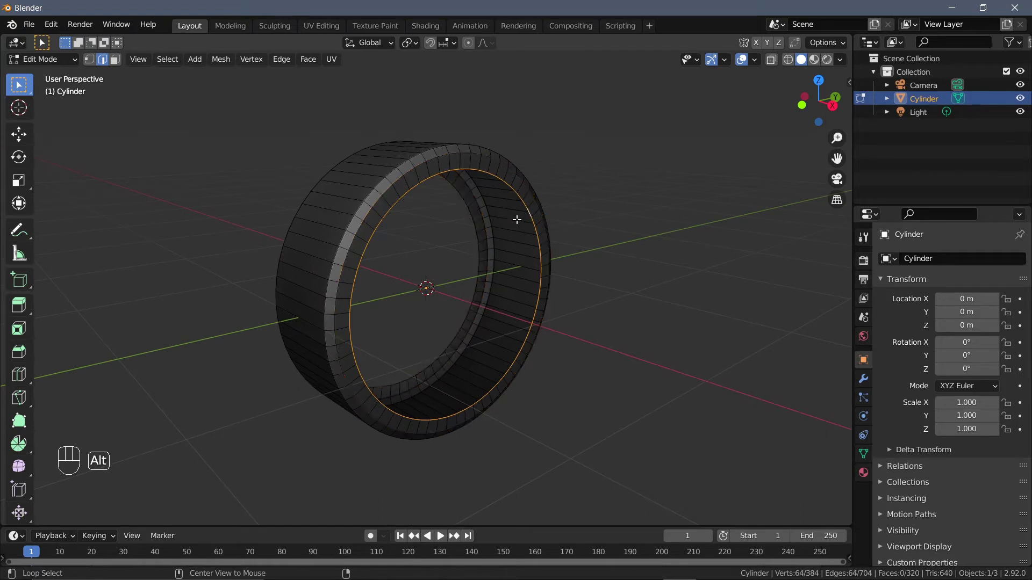
{"action": "left_click", "coordinate": [474, 228], "text": "alt+shift"}
{"action": "middle_click_drag", "start_coordinate": [498, 244], "coordinate": [569, 247]}
{"action": "scroll", "coordinate": [568, 246], "scroll_direction": "up", "scroll_amount": 1}
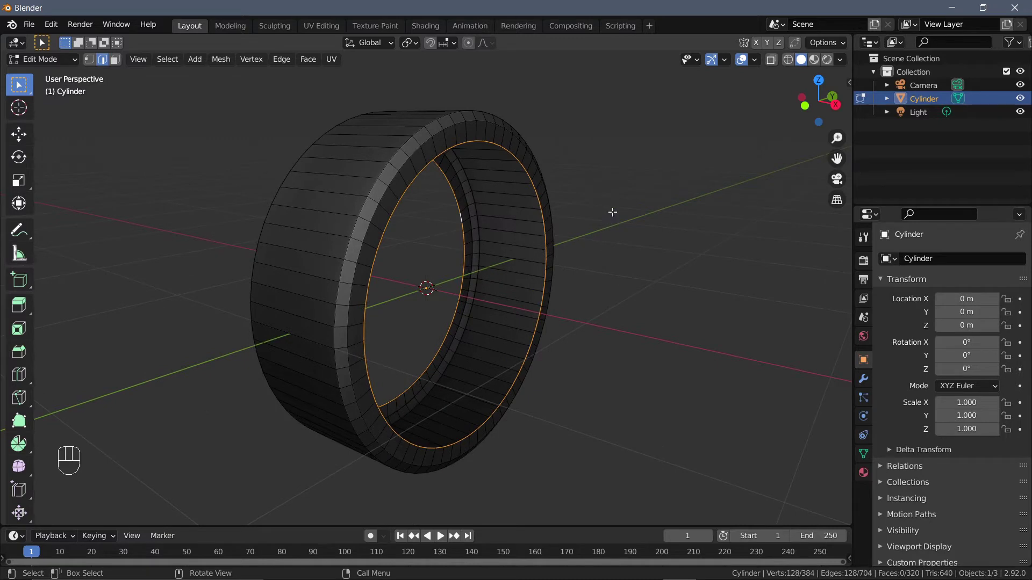
{"action": "key", "text": "e"}
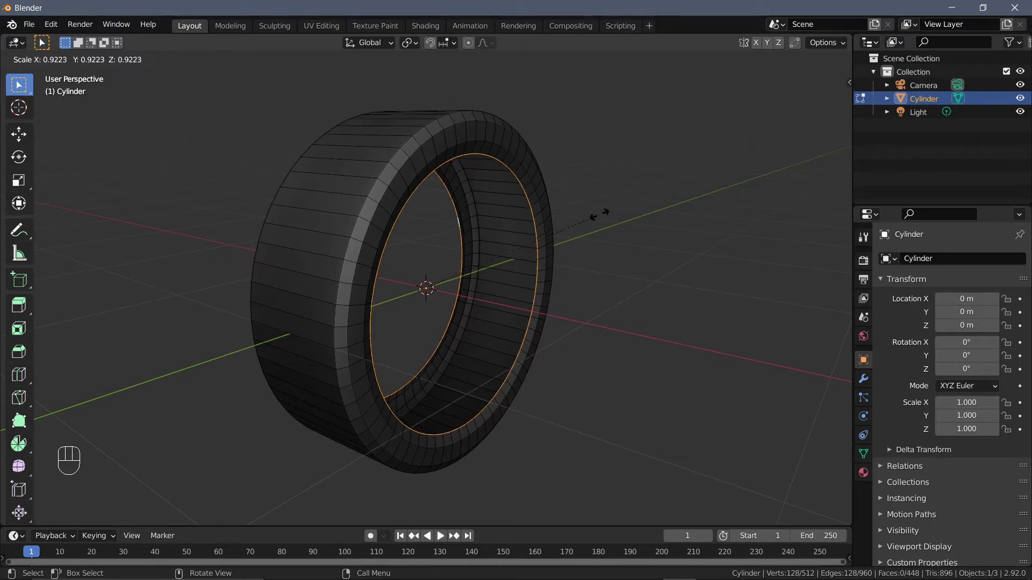
{"action": "left_click", "coordinate": [599, 216]}
{"action": "key", "text": "s"}
{"action": "key", "text": "x"}
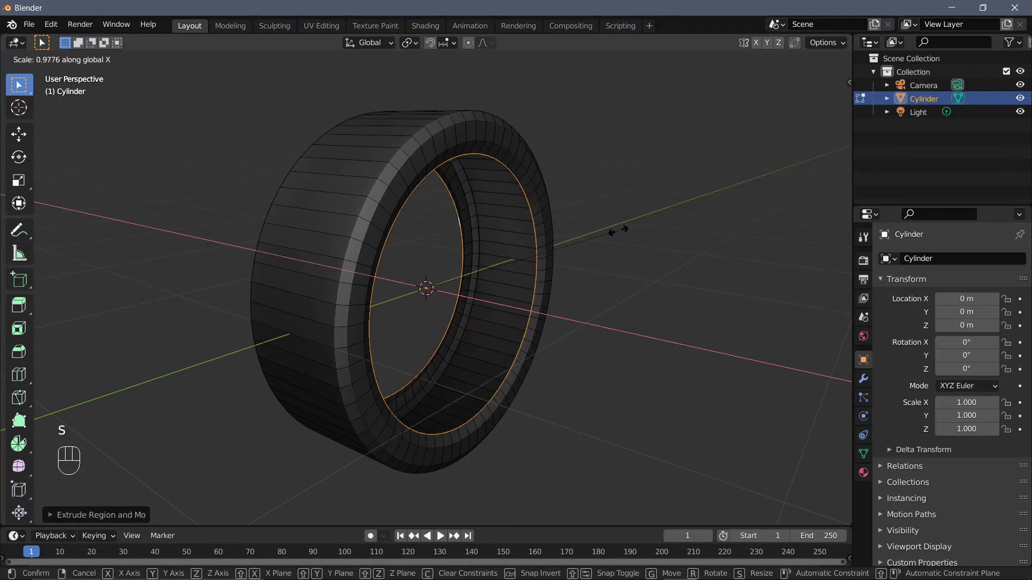
{"action": "left_click", "coordinate": [616, 231]}
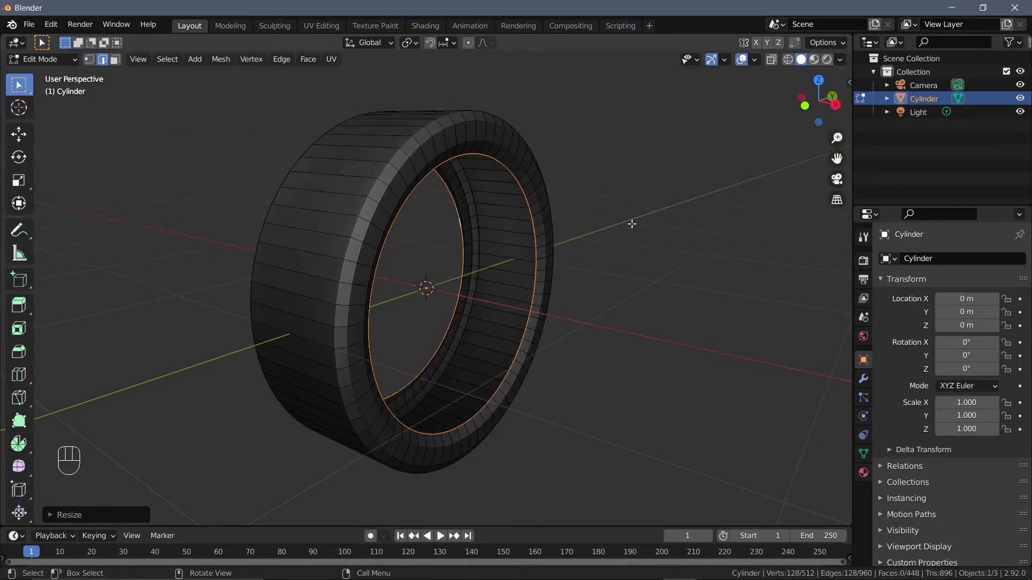
Step: Extrude both loops further inward at about 0.93 scale, and extrude them again toward each other at about 0.84 along X
{"action": "key", "text": "e"}
{"action": "key", "text": "s"}
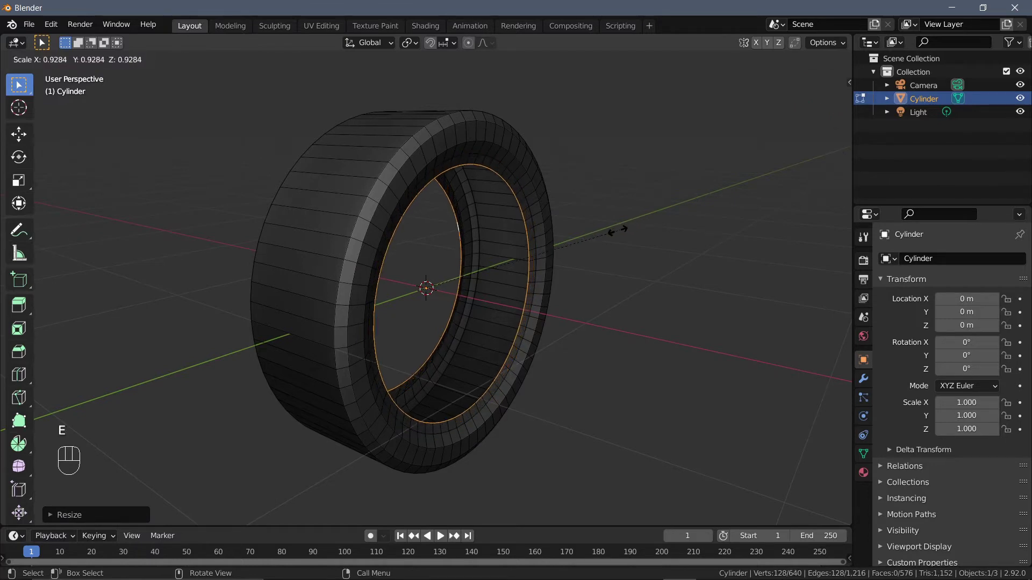
{"action": "right_click", "coordinate": [617, 230]}
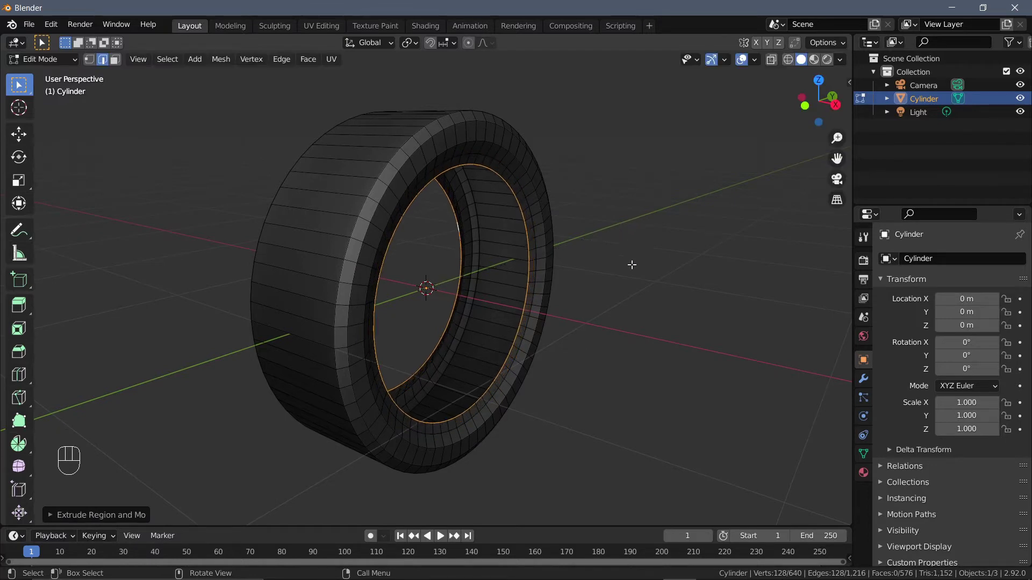
{"action": "key", "text": "e"}
{"action": "key", "text": "s"}
{"action": "key", "text": "x"}
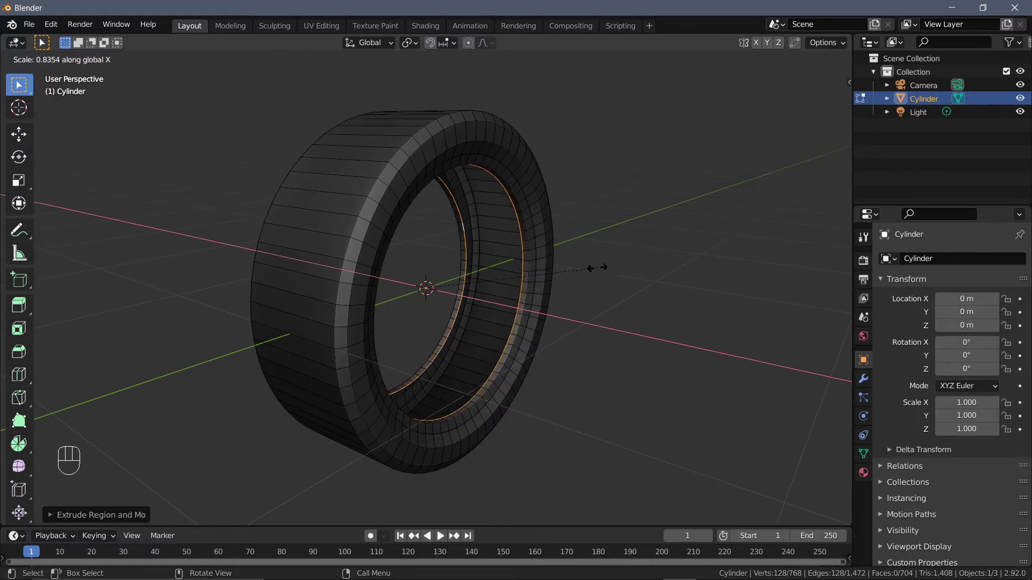
{"action": "left_click", "coordinate": [596, 269]}
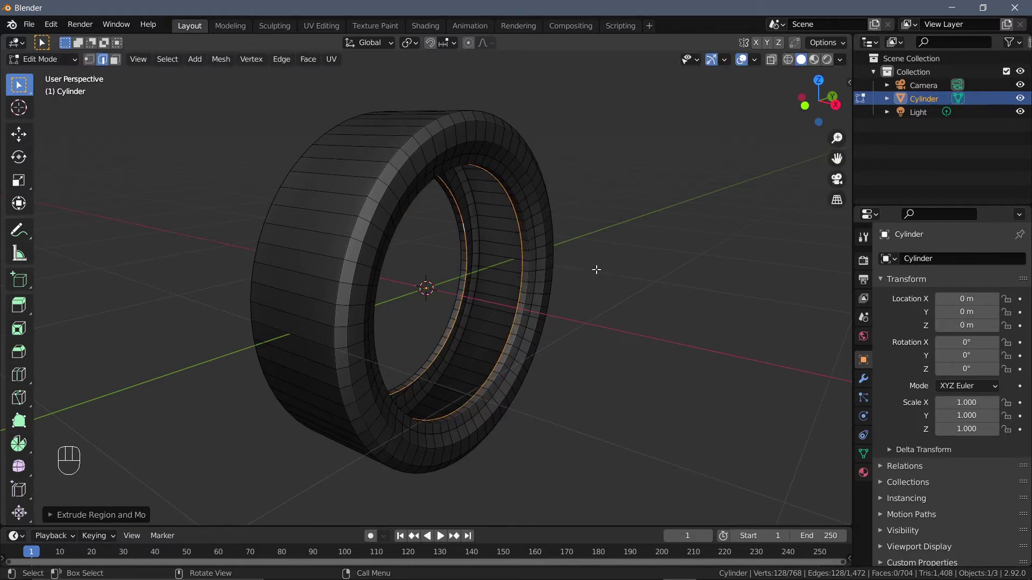
Step: Bevel the inner rim edge loops of both tyre openings with 3 segments and a width of about 0.016 m
{"action": "middle_click_drag", "start_coordinate": [595, 255], "coordinate": [581, 259]}
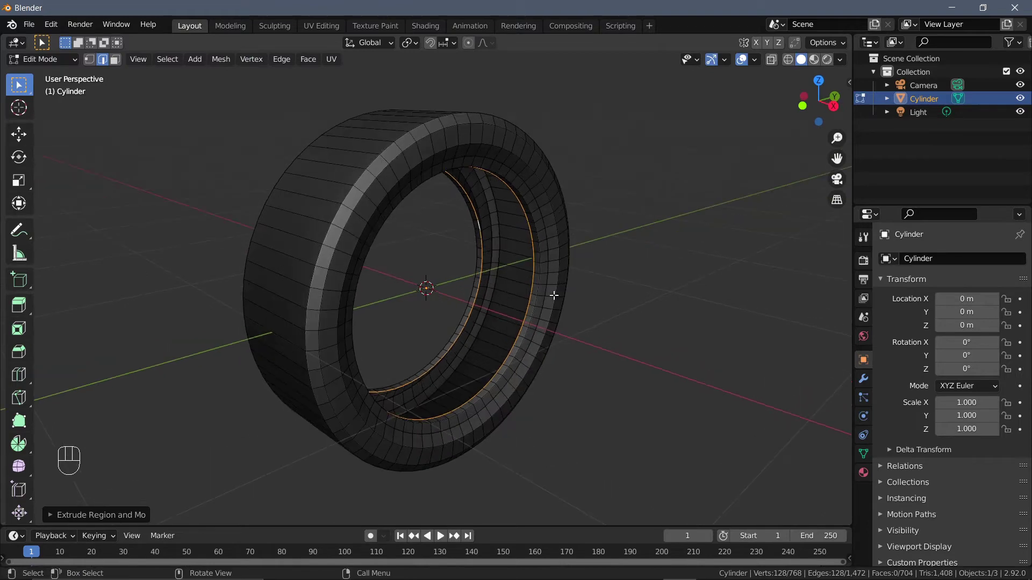
{"action": "left_click", "coordinate": [505, 372], "text": "alt"}
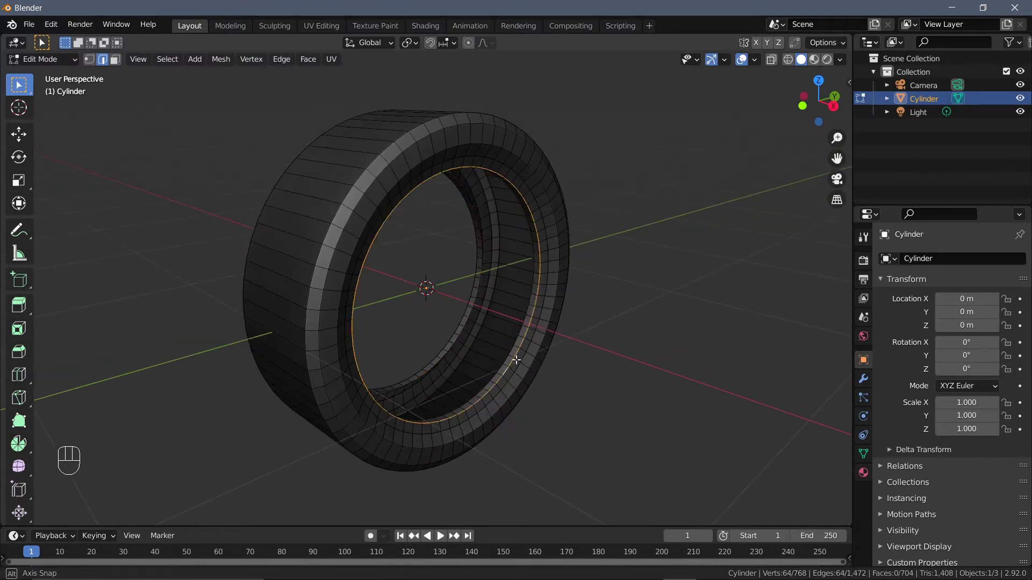
{"action": "middle_click_drag", "start_coordinate": [516, 361], "coordinate": [644, 355]}
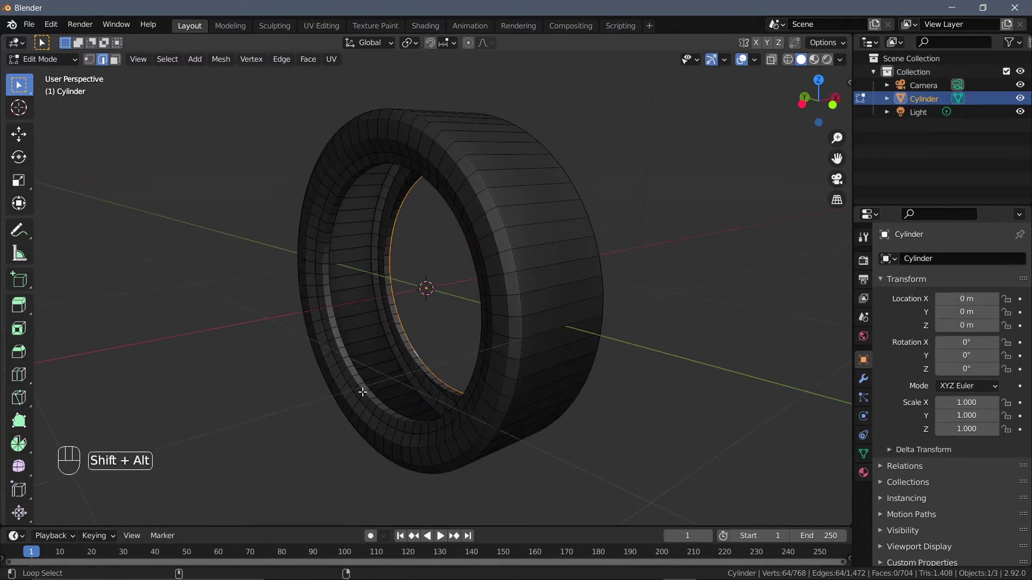
{"action": "left_click", "coordinate": [361, 390], "text": "alt+shift"}
{"action": "middle_click_drag", "start_coordinate": [527, 357], "coordinate": [608, 297]}
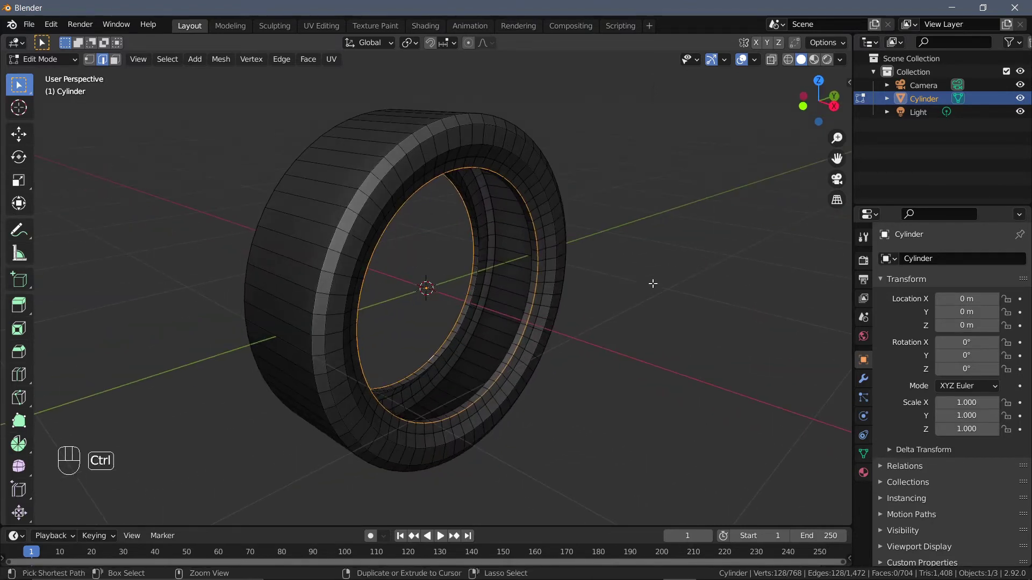
{"action": "key", "text": "ctrl+b"}
{"action": "scroll", "coordinate": [661, 280], "scroll_direction": "up", "scroll_amount": 1, "text": "shift"}
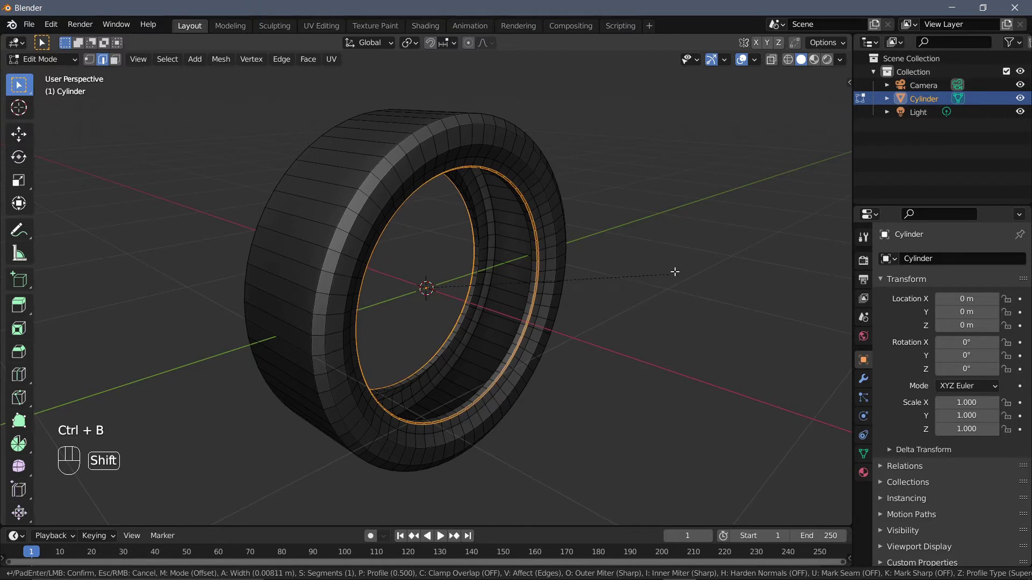
{"action": "scroll", "coordinate": [677, 271], "scroll_direction": "up", "scroll_amount": 1, "text": "shift"}
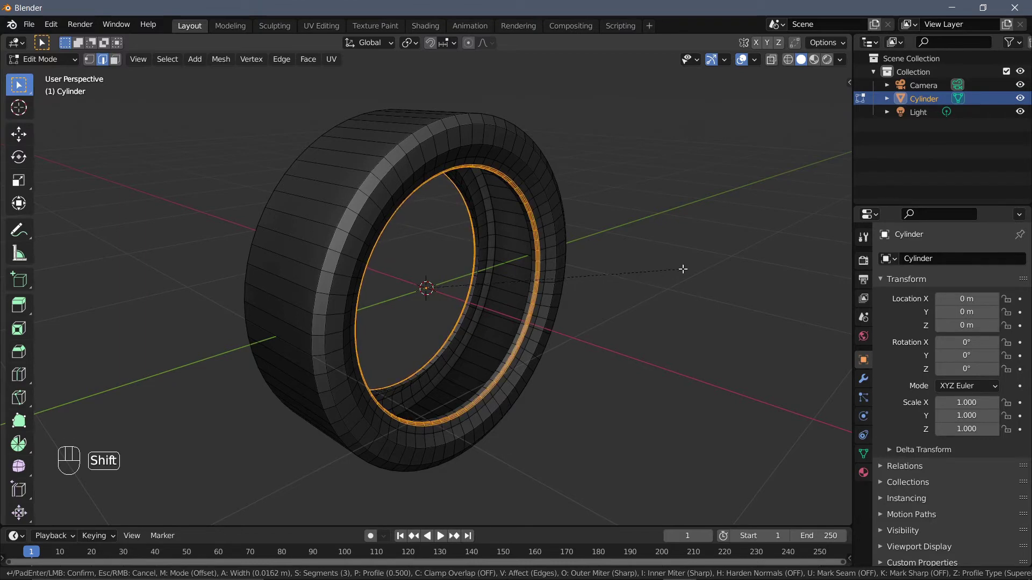
{"action": "left_click", "coordinate": [650, 276]}
{"action": "key", "text": "Tab"}
{"action": "key", "text": "Tab"}
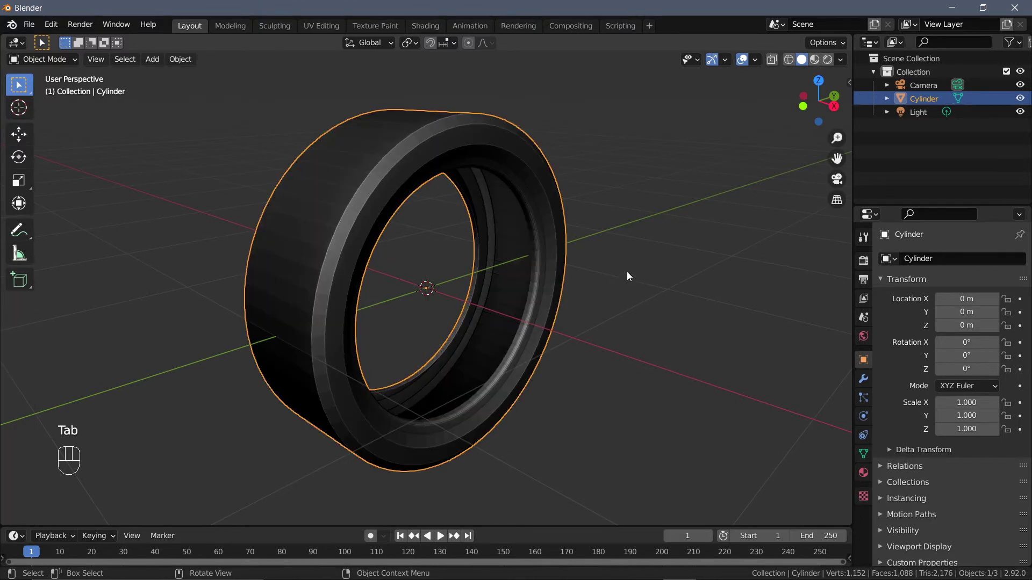
Step: Select the edge loop just outside the beveled rim on both sidewalls and scale both loops uniformly by about 1.014
{"action": "middle_click_drag", "start_coordinate": [617, 267], "coordinate": [686, 290]}
{"action": "left_click", "coordinate": [555, 285], "text": "alt"}
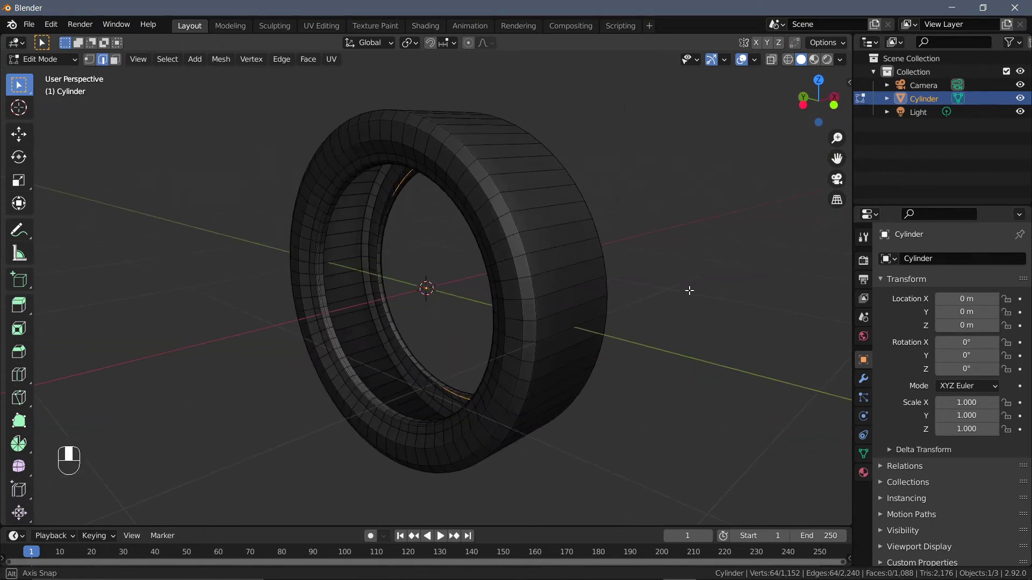
{"action": "left_click", "coordinate": [324, 337], "text": "alt+shift"}
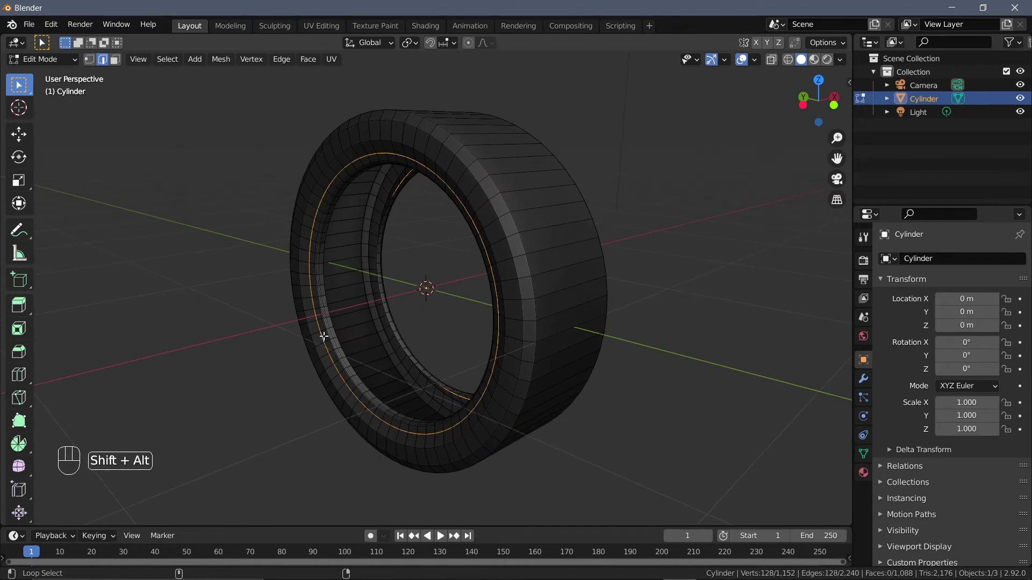
{"action": "mouse_move", "coordinate": [592, 262]}
{"action": "middle_mouse_down"}
{"action": "mouse_move", "coordinate": [440, 269]}
{"action": "mouse_move", "coordinate": [574, 257]}
{"action": "middle_mouse_up"}
{"action": "key", "text": "s"}
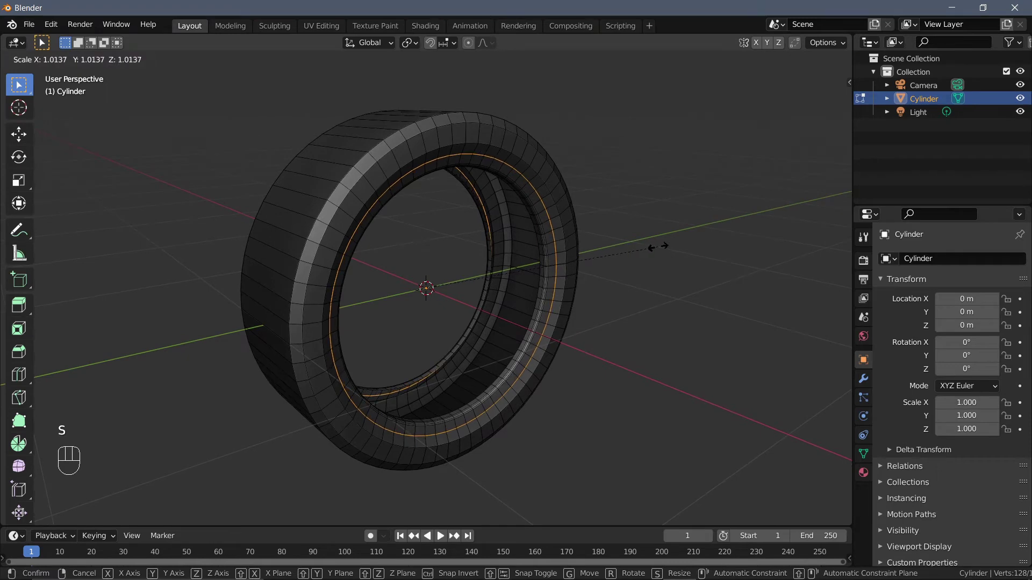
{"action": "left_click", "coordinate": [657, 246]}
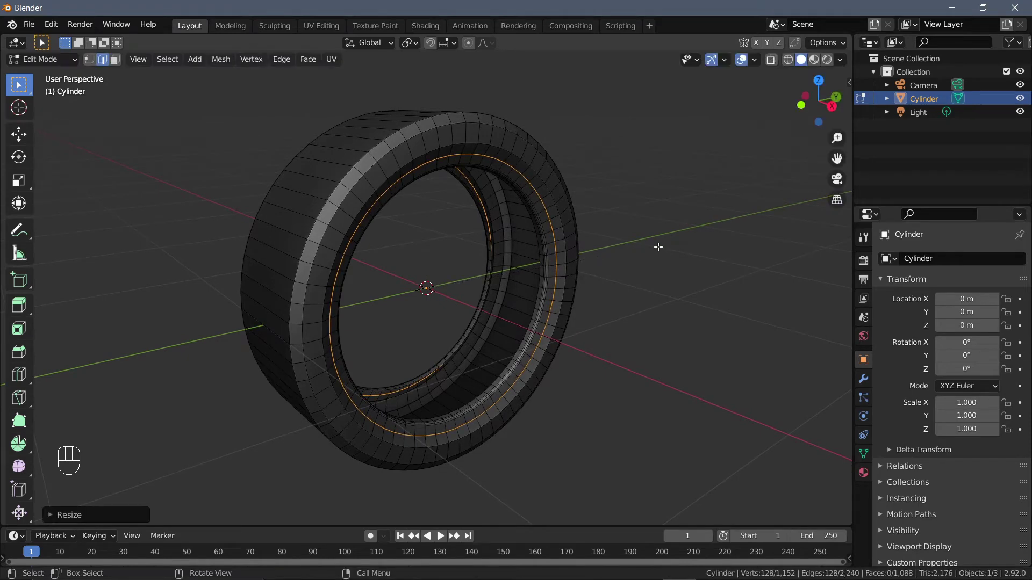
Step: Bevel the two selected sidewall loops with 3 segments about 0.013 m wide, and scale them along X to about 0.99
{"action": "middle_click_drag", "start_coordinate": [659, 245], "coordinate": [662, 246]}
{"action": "key", "text": "ctrl+b"}
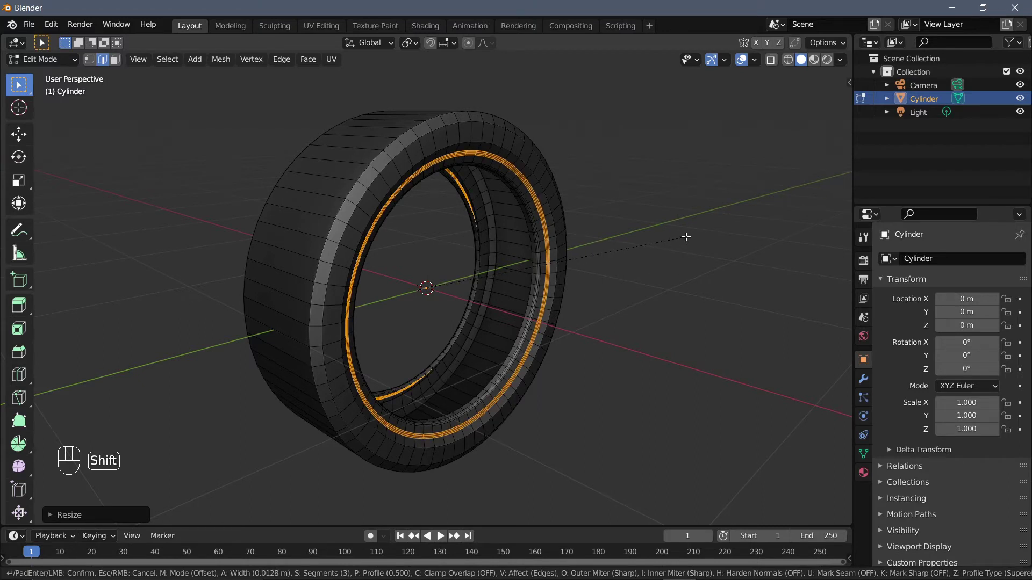
{"action": "left_click", "coordinate": [686, 237]}
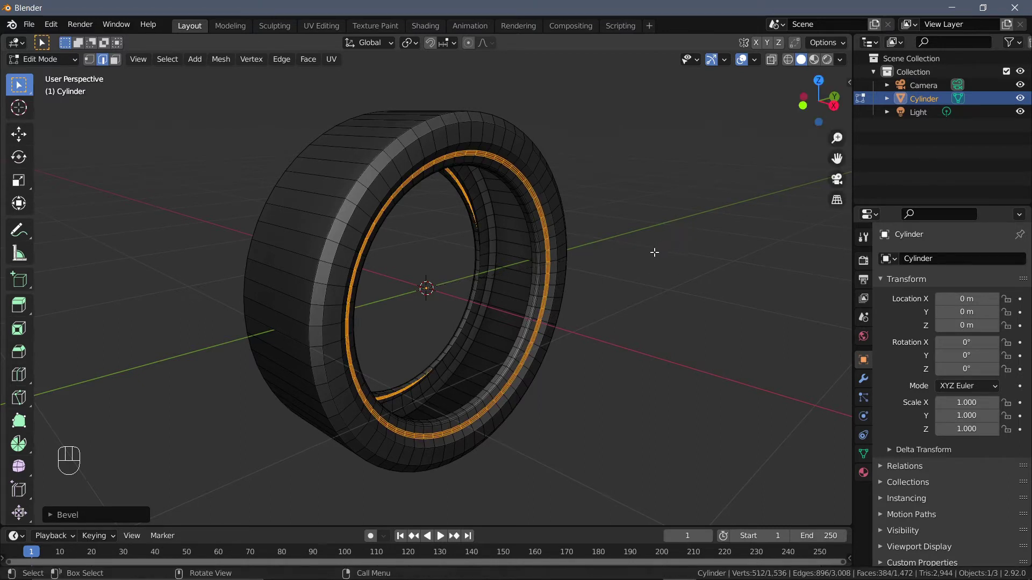
{"action": "key", "text": "Tab"}
{"action": "key", "text": "Tab"}
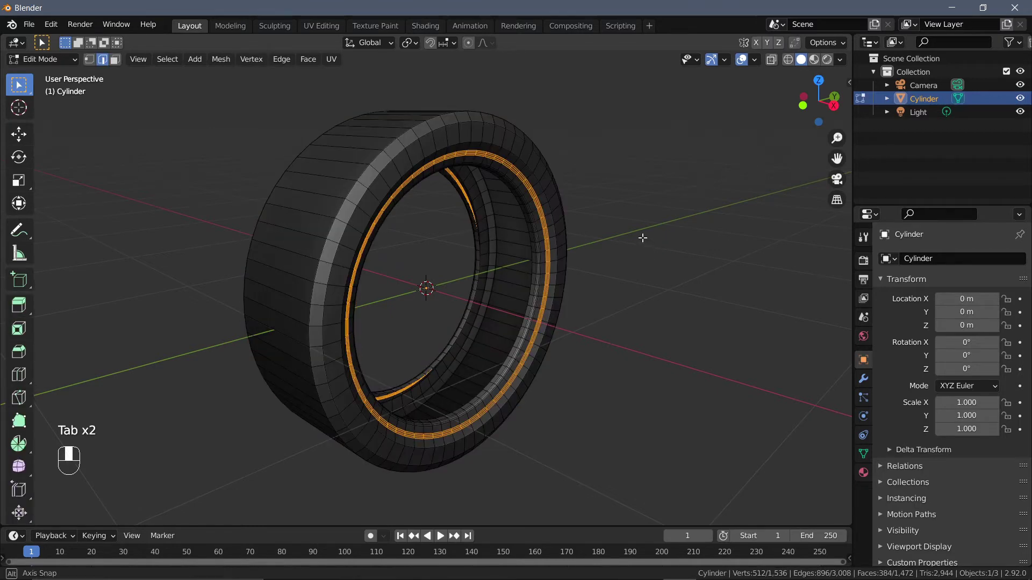
{"action": "key", "text": "s"}
{"action": "key", "text": "x"}
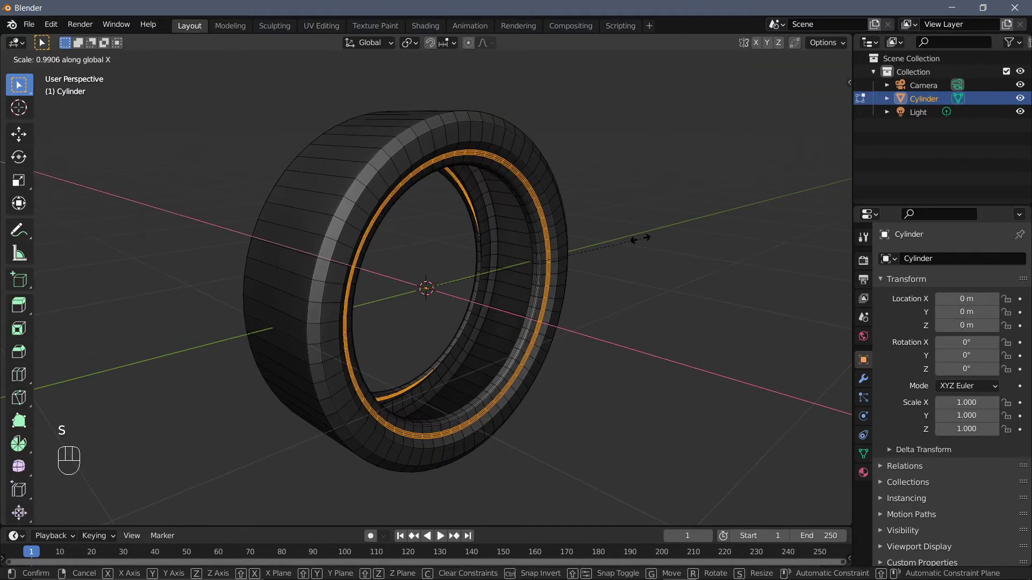
{"action": "left_click", "coordinate": [641, 239]}
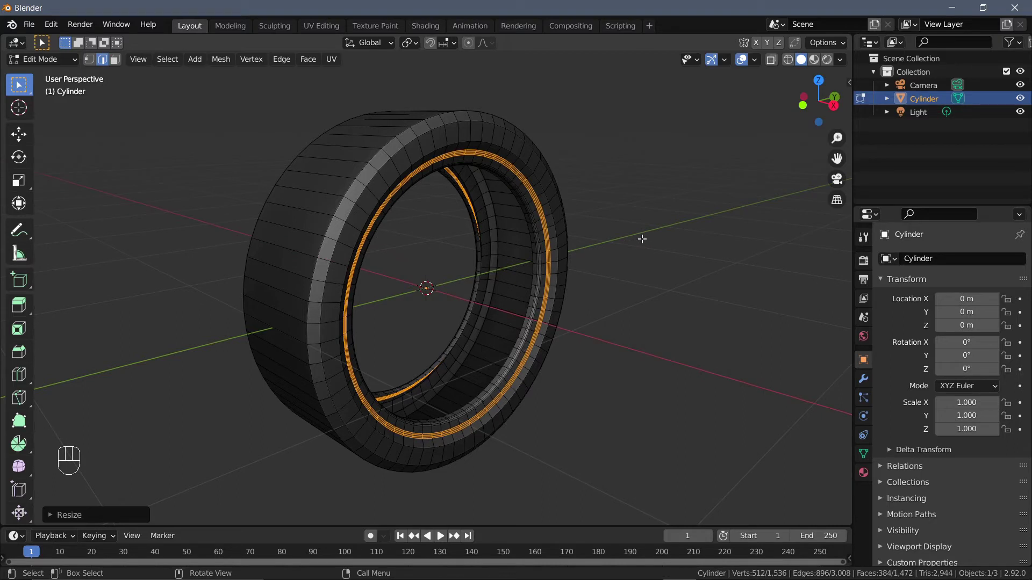
Step: Shade the tyre smooth in Object Mode and enable Auto Smooth at 30° for its normals
{"action": "key", "text": "Tab"}
{"action": "right_click", "coordinate": [531, 164]}
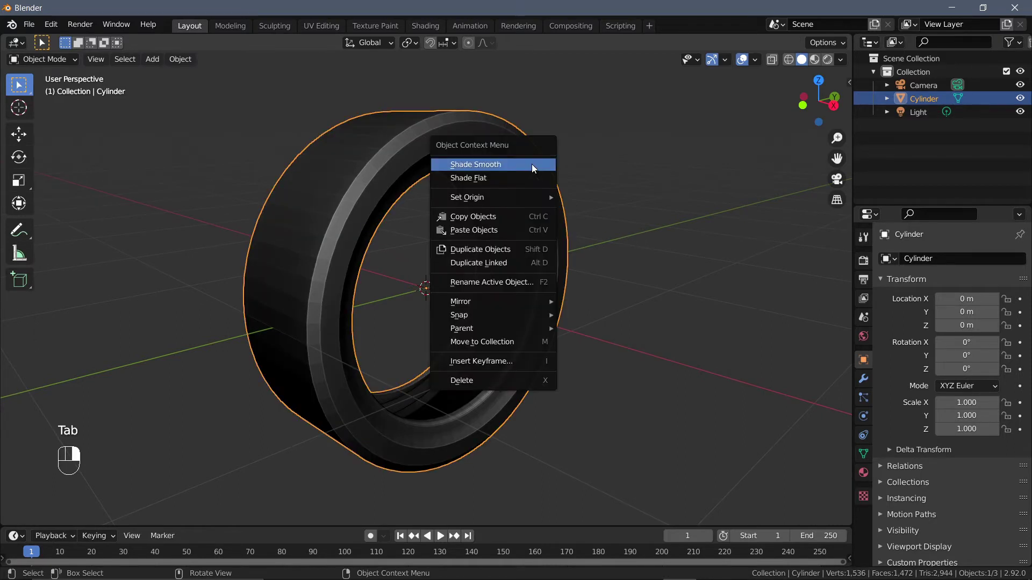
{"action": "left_click", "coordinate": [531, 164]}
{"action": "left_click", "coordinate": [863, 454]}
{"action": "left_click", "coordinate": [903, 488]}
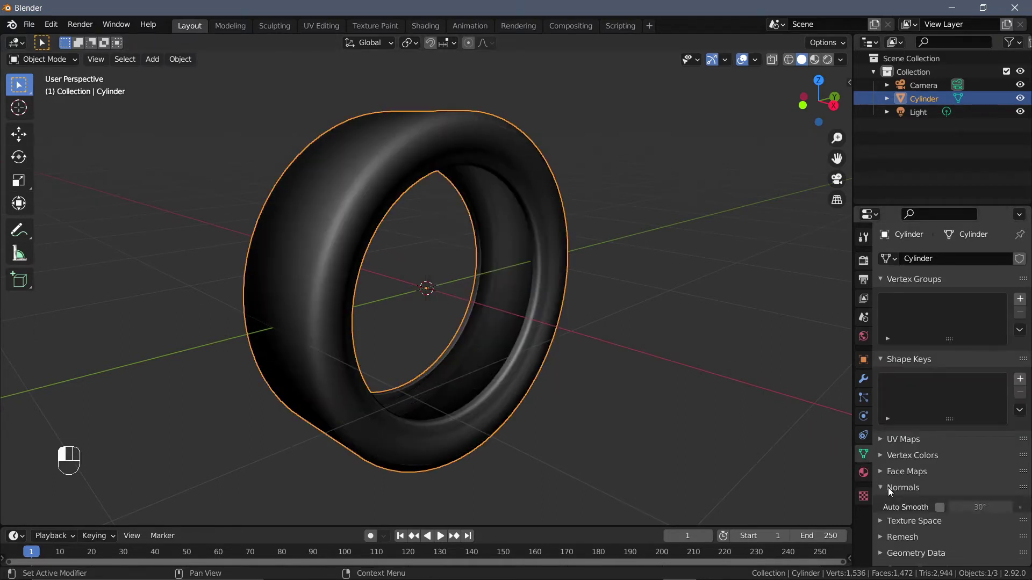
{"action": "left_click", "coordinate": [940, 508]}
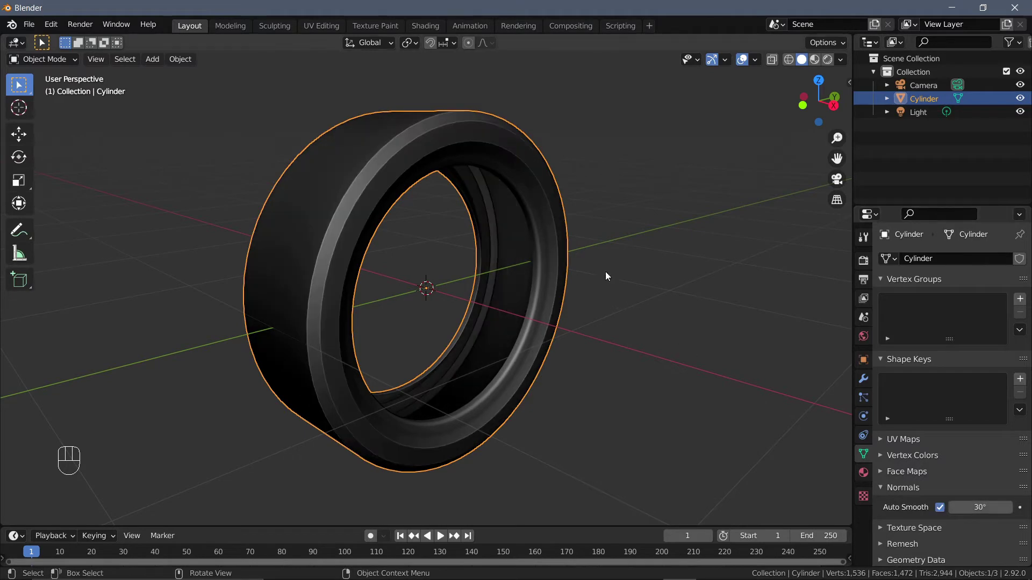
Step: In Edit Mode, bevel the next edge loop outward on both sidewalls with 3 segments and a width of about 0.0097 m
{"action": "key", "text": "Tab"}
{"action": "middle_click_drag", "start_coordinate": [568, 262], "coordinate": [576, 265]}
{"action": "left_click", "coordinate": [576, 264], "text": "alt"}
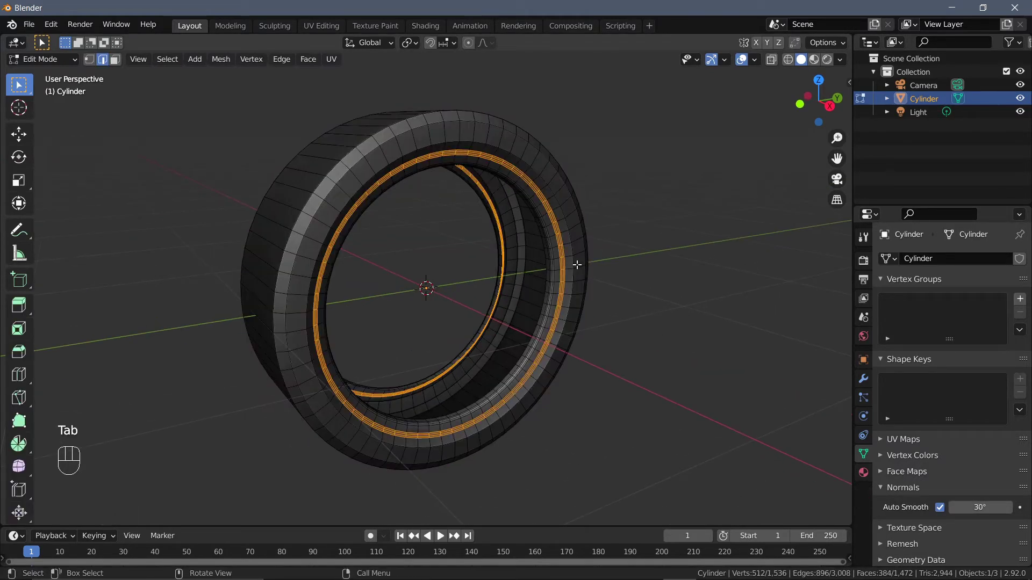
{"action": "left_click", "coordinate": [571, 305], "text": "alt"}
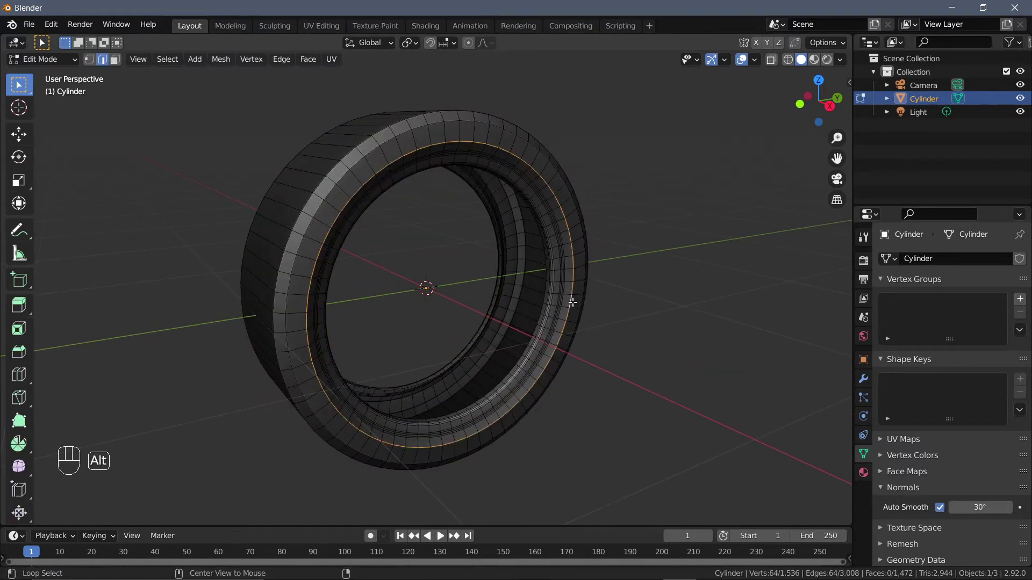
{"action": "middle_click_drag", "start_coordinate": [548, 296], "coordinate": [708, 300]}
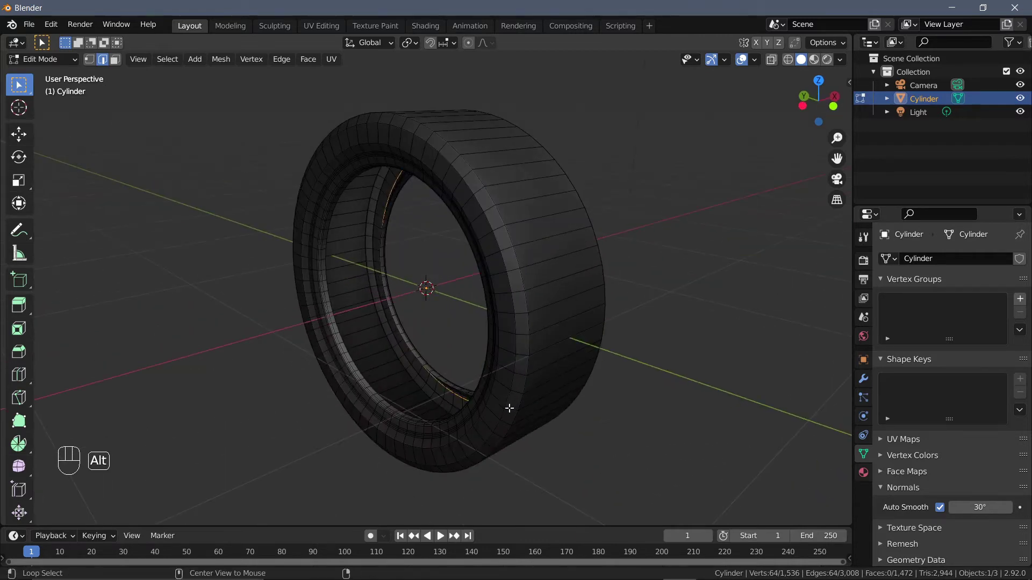
{"action": "left_click", "coordinate": [493, 388], "text": "alt+shift"}
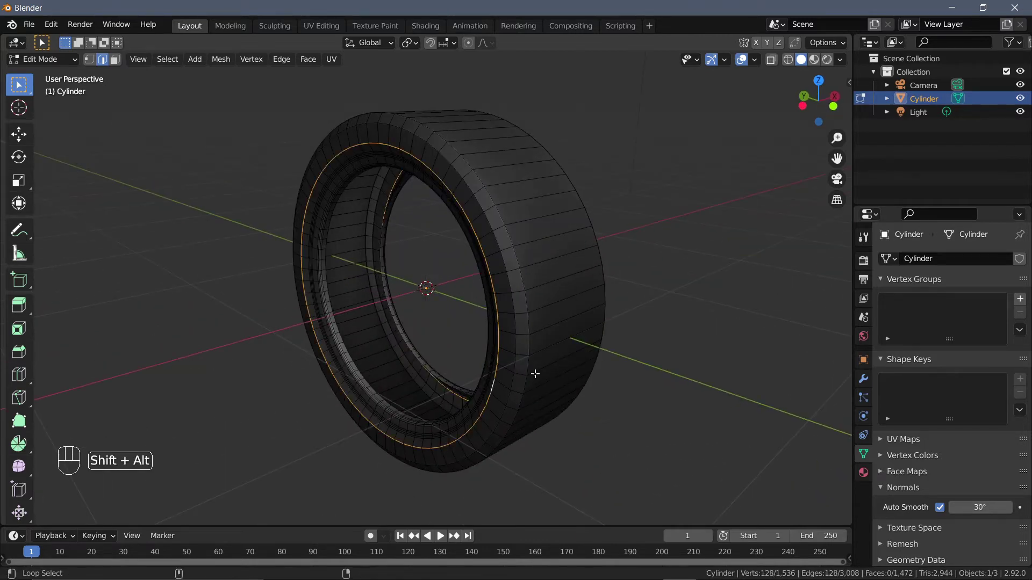
{"action": "middle_click_drag", "start_coordinate": [535, 373], "coordinate": [397, 345]}
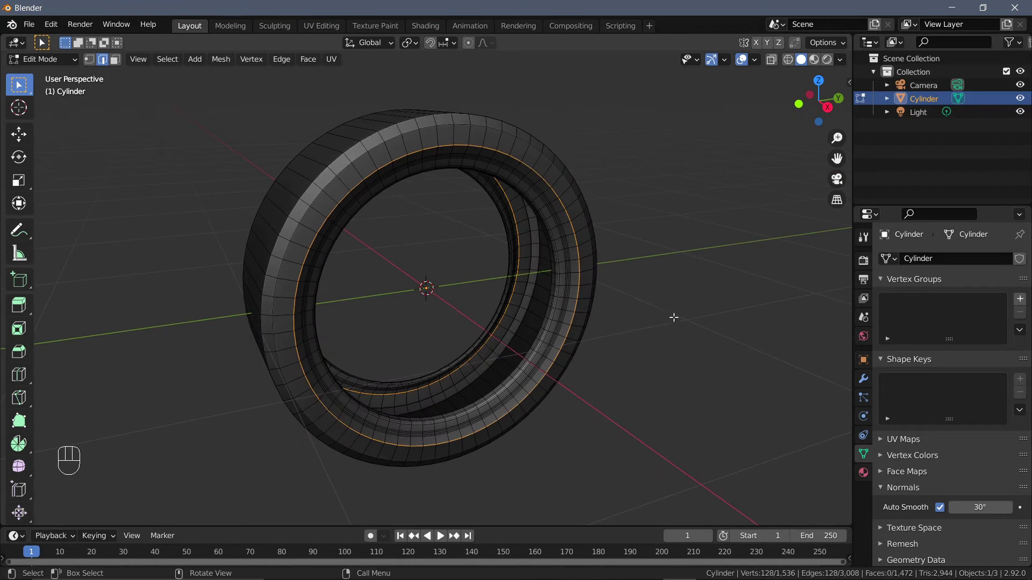
{"action": "key", "text": "ctrl+b"}
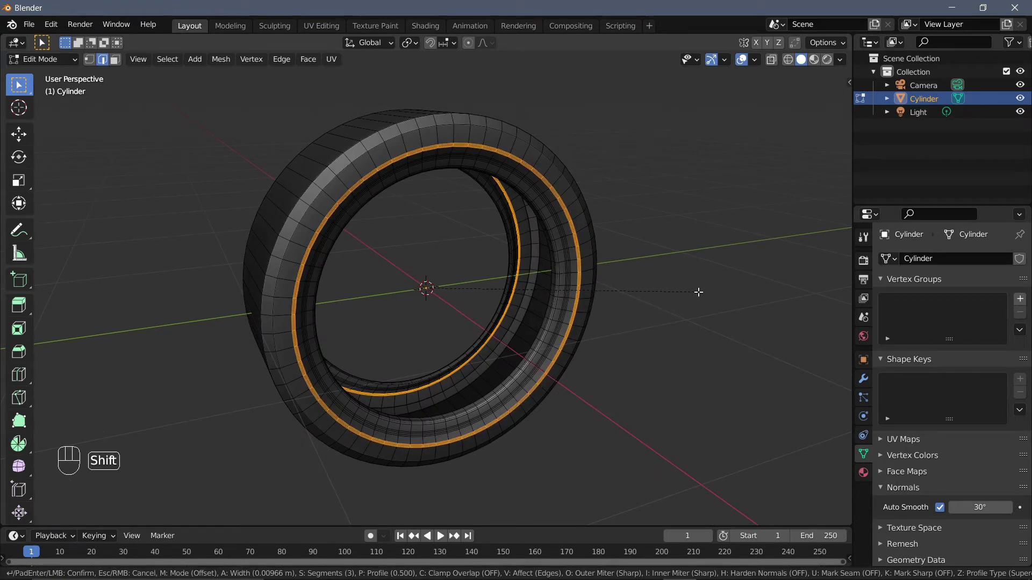
{"action": "left_click", "coordinate": [699, 292]}
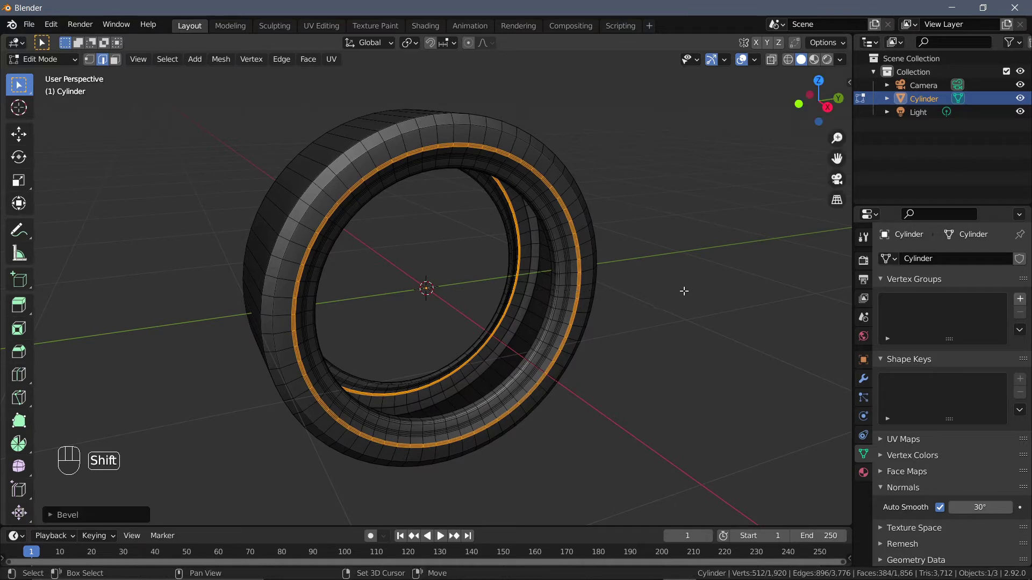
Step: Cut an edge loop around the outer shoulder of one sidewall and edge-slide it by a factor of 0.5
{"action": "middle_click_drag", "start_coordinate": [613, 235], "coordinate": [540, 283]}
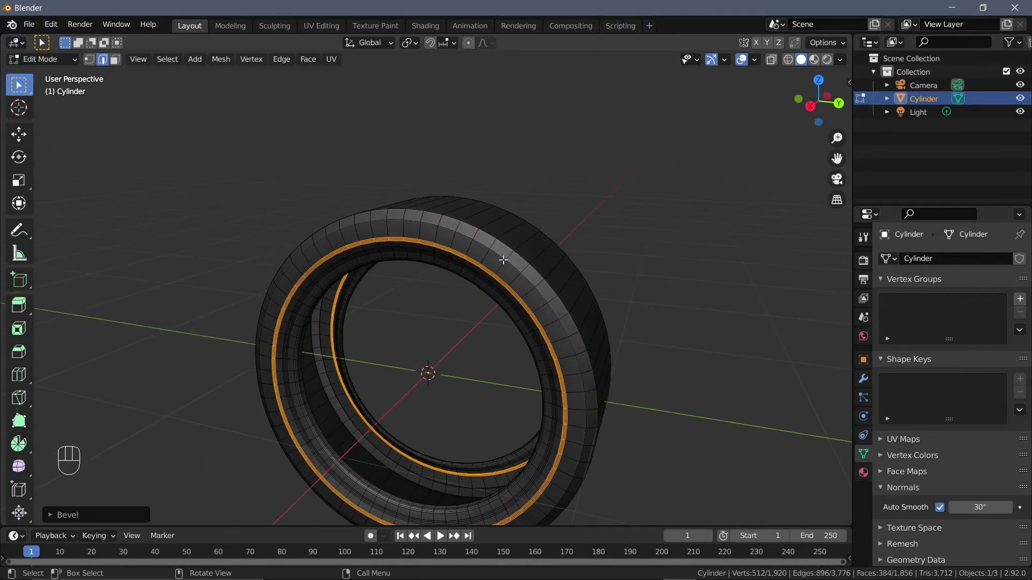
{"action": "key", "text": "ctrl+r"}
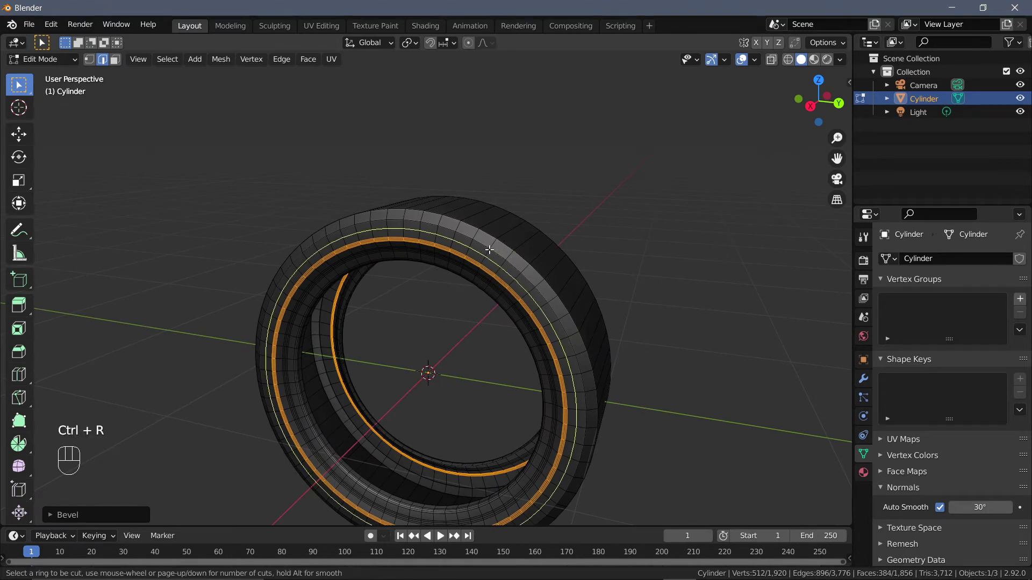
{"action": "left_click", "coordinate": [488, 246]}
{"action": "left_click", "coordinate": [491, 247]}
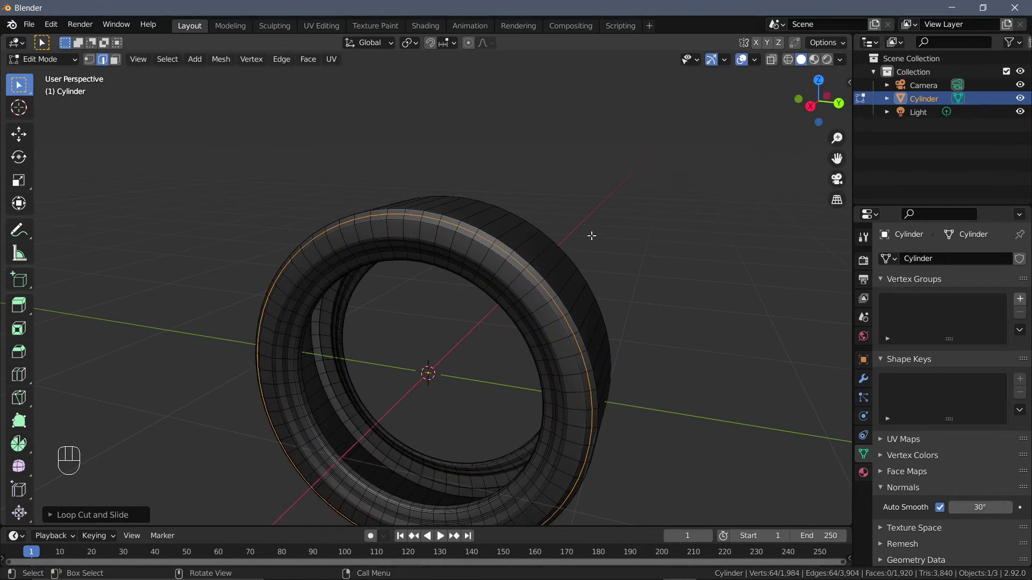
{"action": "key", "text": "g"}
{"action": "key", "text": "g"}
{"action": "type", "text": ".5"}
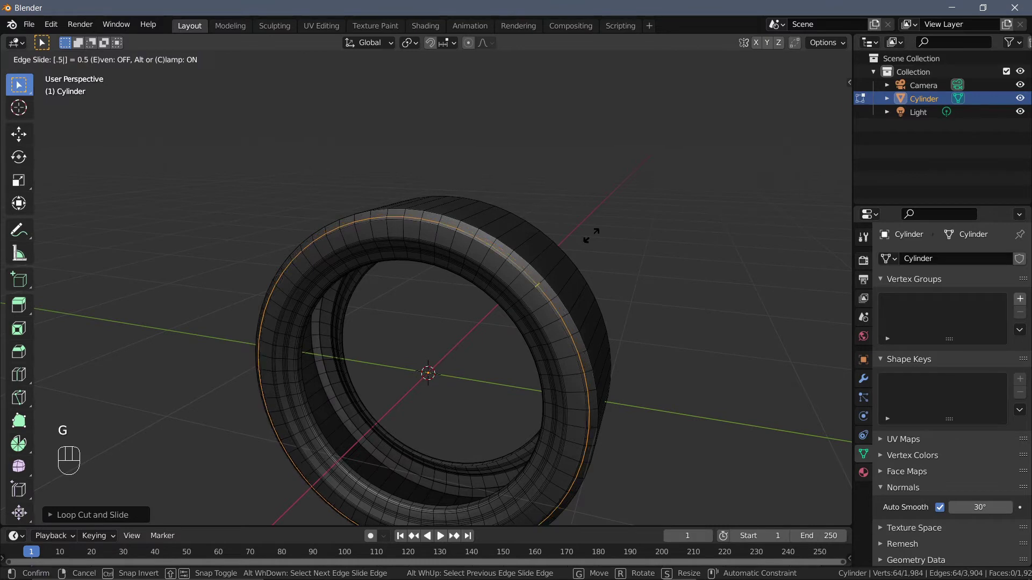
{"action": "left_click", "coordinate": [592, 236]}
Step: Cut two more edge loops around the same sidewall, between the shoulder loop and the beveled ring, and edge-slide the second one
{"action": "middle_click_drag", "start_coordinate": [526, 240], "coordinate": [523, 262]}
{"action": "key", "text": "ctrl+r"}
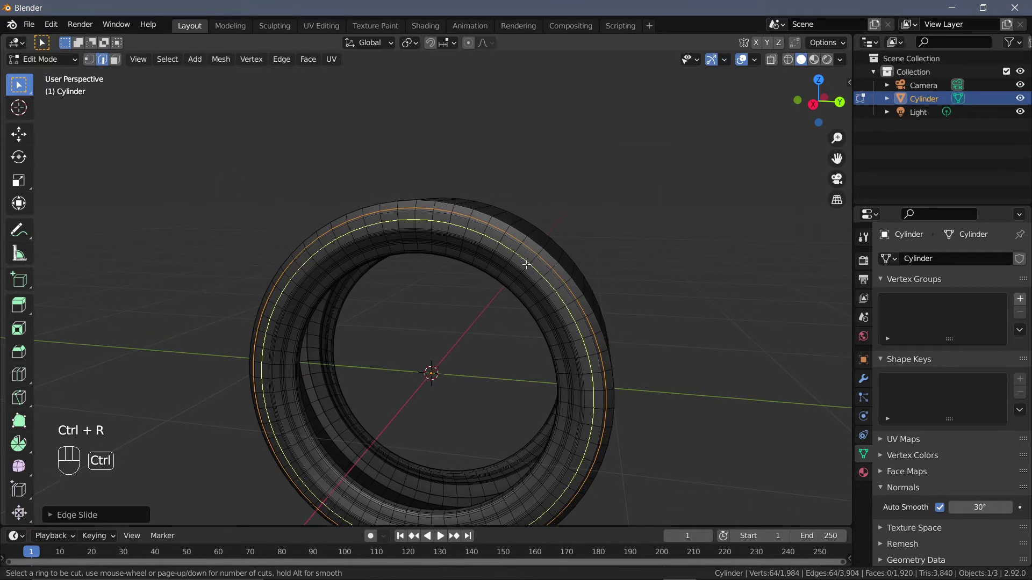
{"action": "left_click", "coordinate": [524, 264]}
{"action": "left_click", "coordinate": [526, 267]}
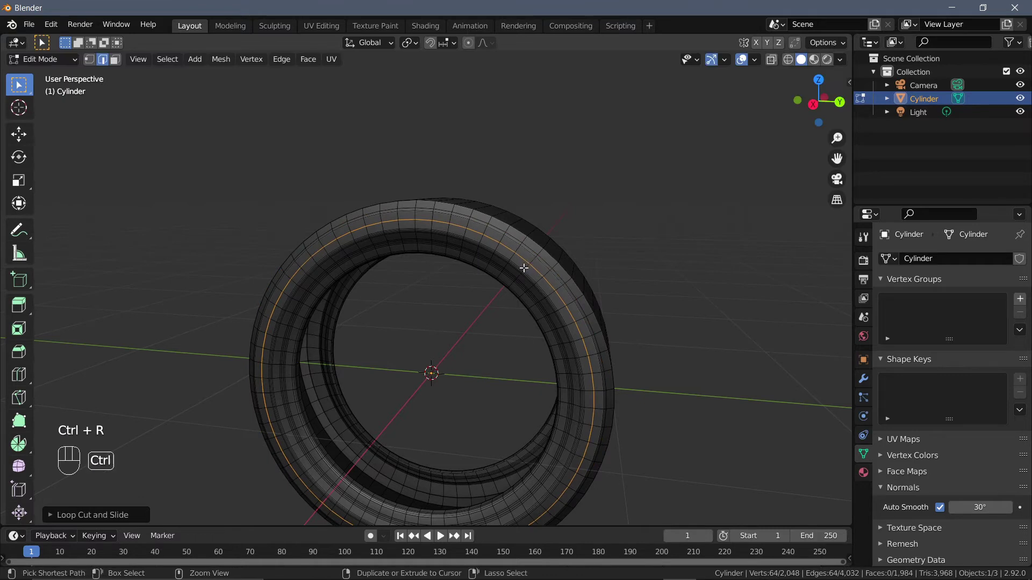
{"action": "key", "text": "ctrl+r"}
{"action": "left_click", "coordinate": [526, 266]}
{"action": "left_click", "coordinate": [527, 264]}
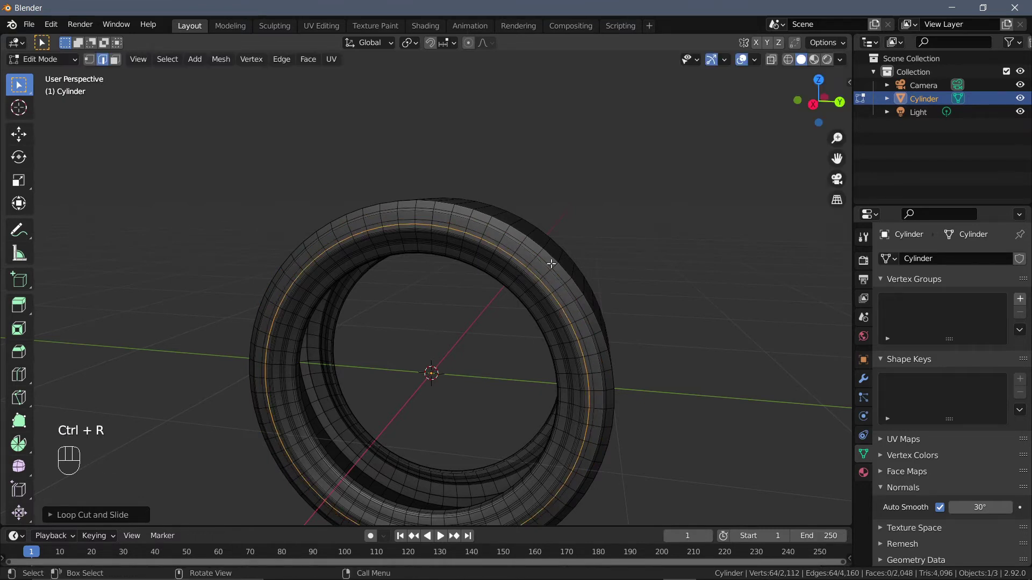
{"action": "key", "text": "g"}
{"action": "key", "text": "g"}
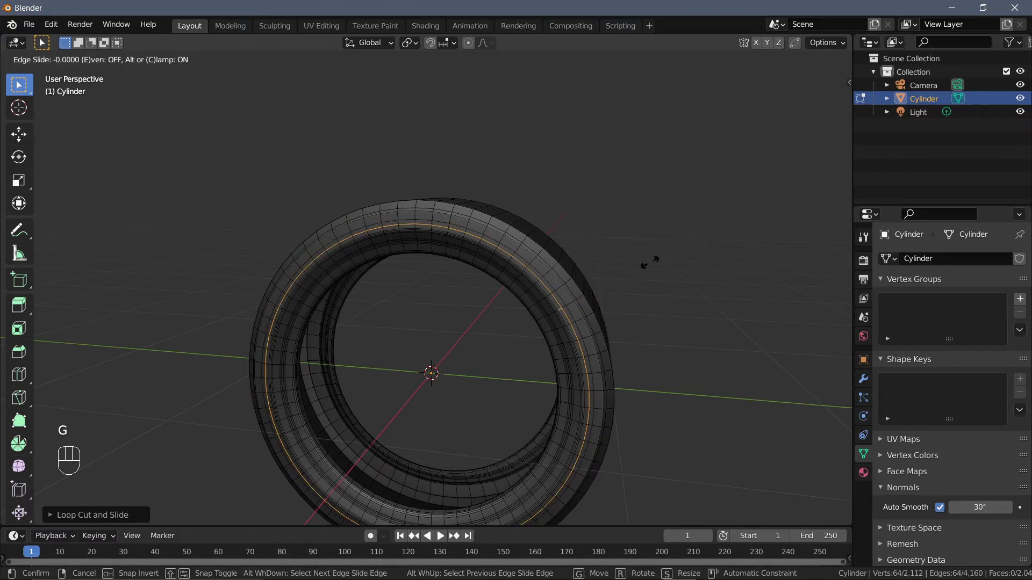
{"action": "left_click", "coordinate": [651, 262]}
{"action": "middle_click_drag", "start_coordinate": [421, 237], "coordinate": [389, 251]}
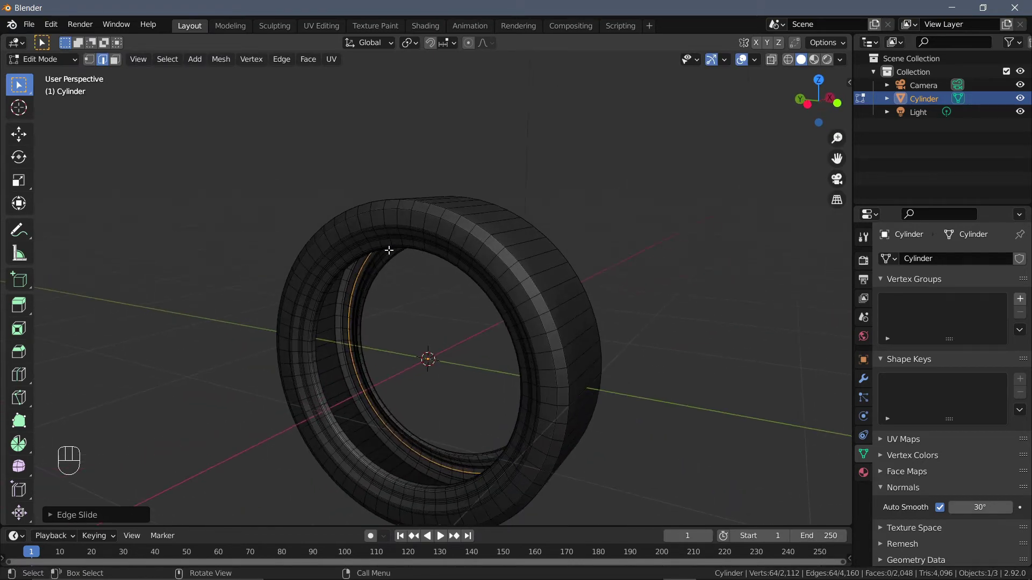
Step: Cut an edge loop around the outer shoulder of the opposite sidewall and edge-slide it by a factor of 0.5
{"action": "key", "text": "ctrl"}
{"action": "key", "text": "ctrl+r"}
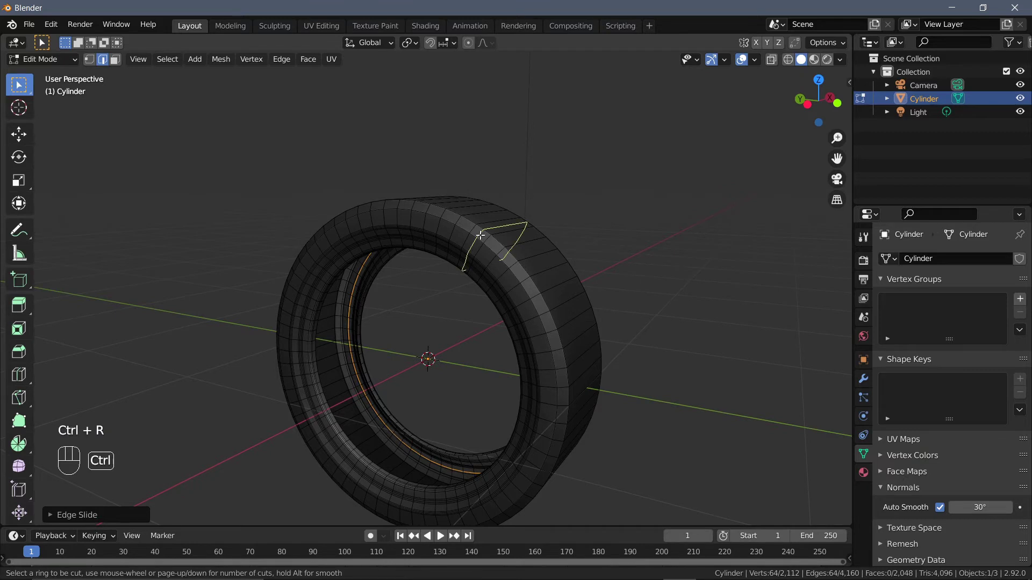
{"action": "left_click", "coordinate": [473, 230]}
{"action": "left_click", "coordinate": [473, 230]}
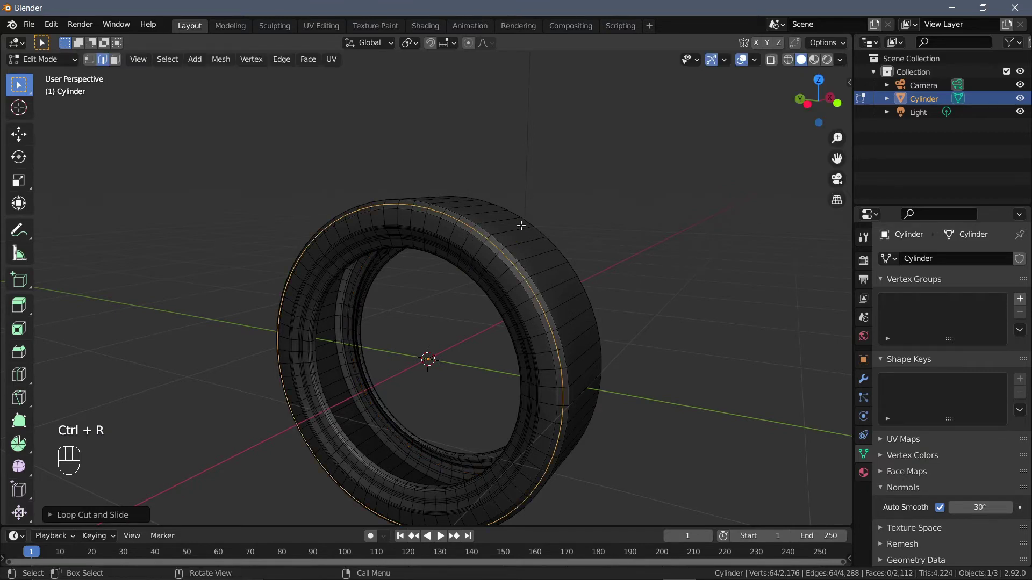
{"action": "key", "text": "g"}
{"action": "key", "text": "g"}
{"action": "type", "text": ".5"}
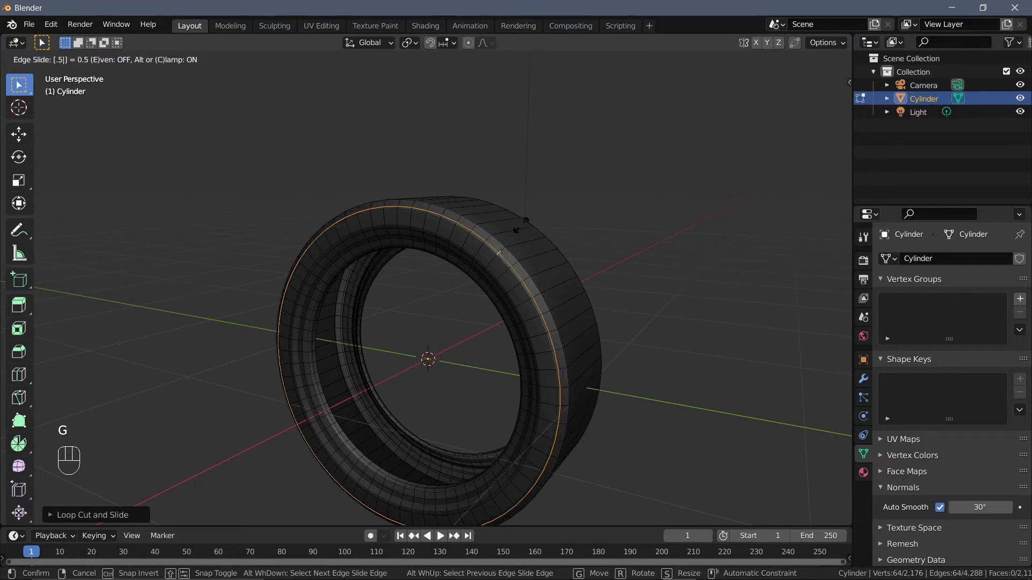
{"action": "key", "text": "Return"}
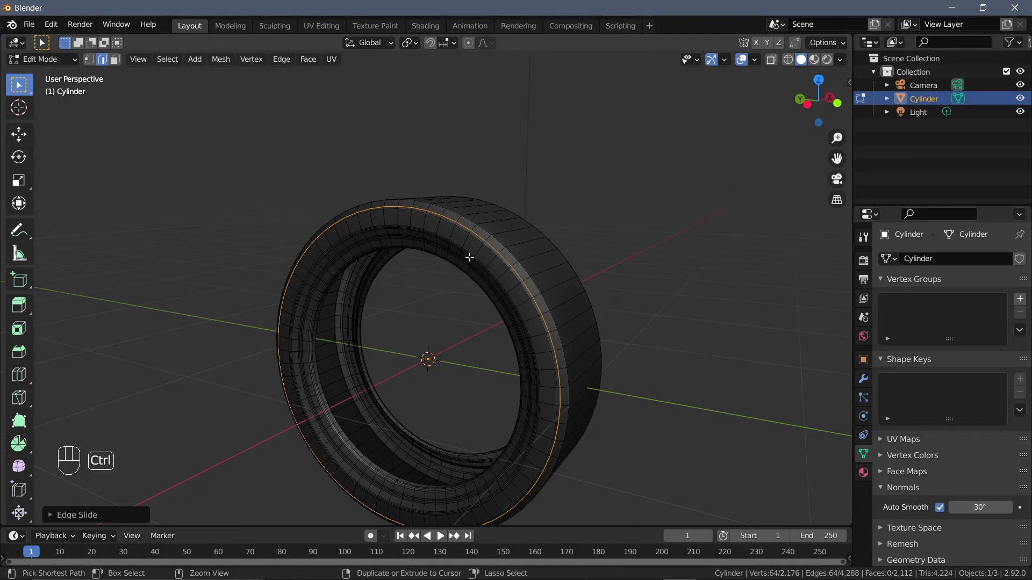
Step: Cut two more edge loops on this opposite sidewall, between its shoulder loop and the beveled ring, and edge-slide the second one slightly outward
{"action": "key", "text": "ctrl+r"}
{"action": "left_click", "coordinate": [484, 249]}
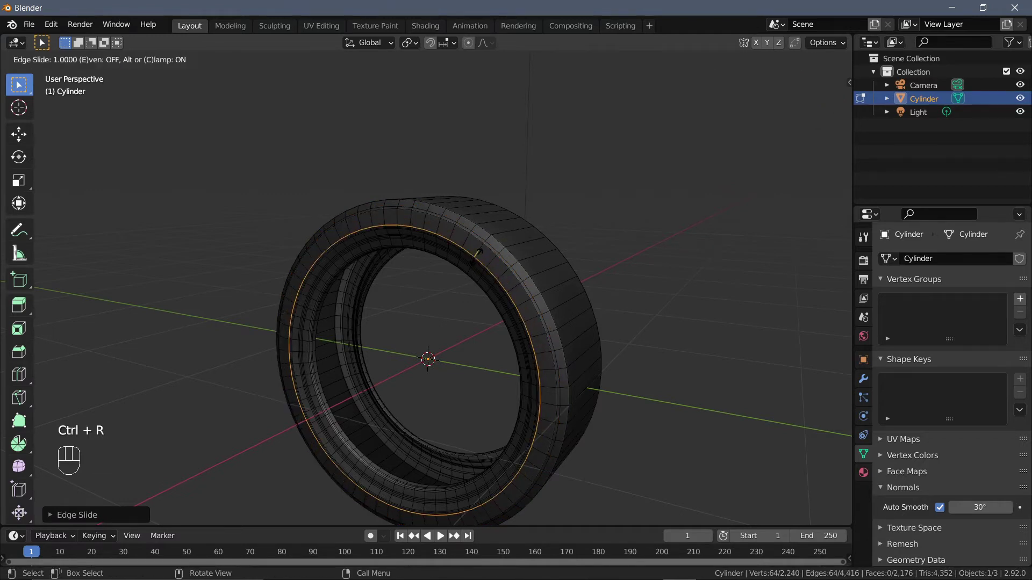
{"action": "left_click", "coordinate": [473, 256]}
{"action": "key", "text": "ctrl+r"}
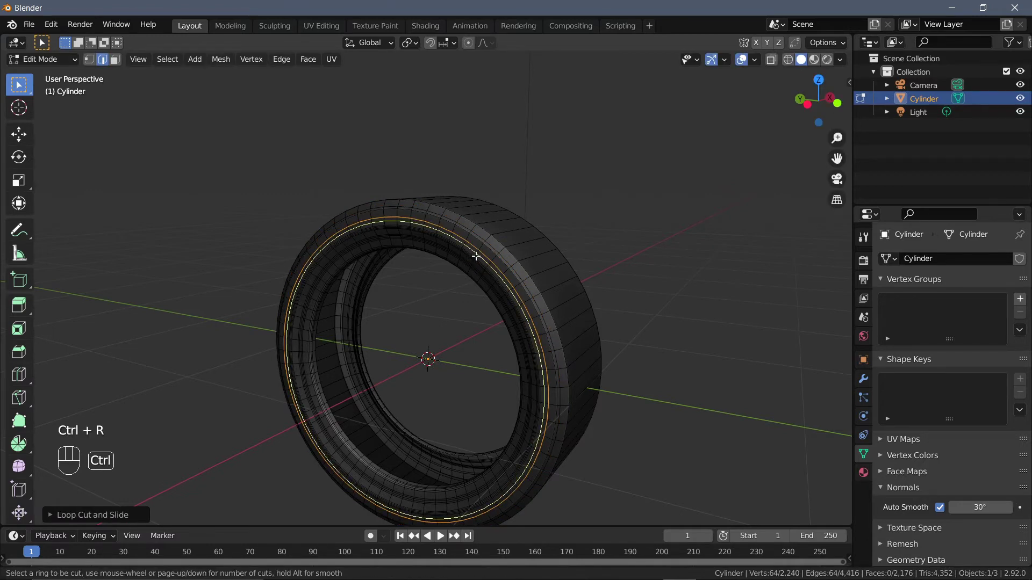
{"action": "left_click", "coordinate": [476, 254]}
{"action": "left_click", "coordinate": [550, 249]}
{"action": "key", "text": "g"}
{"action": "key", "text": "g"}
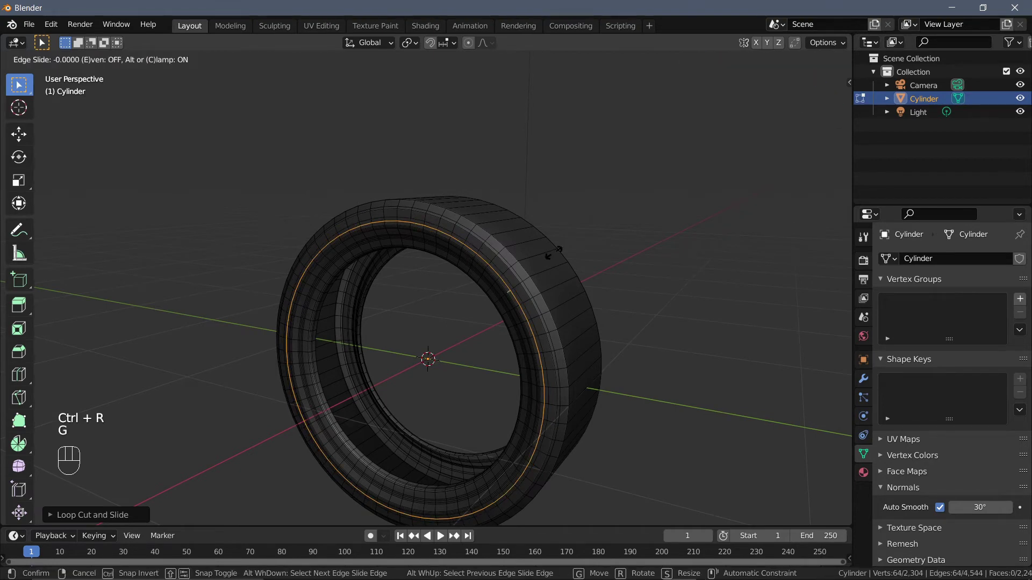
{"action": "left_click", "coordinate": [553, 252]}
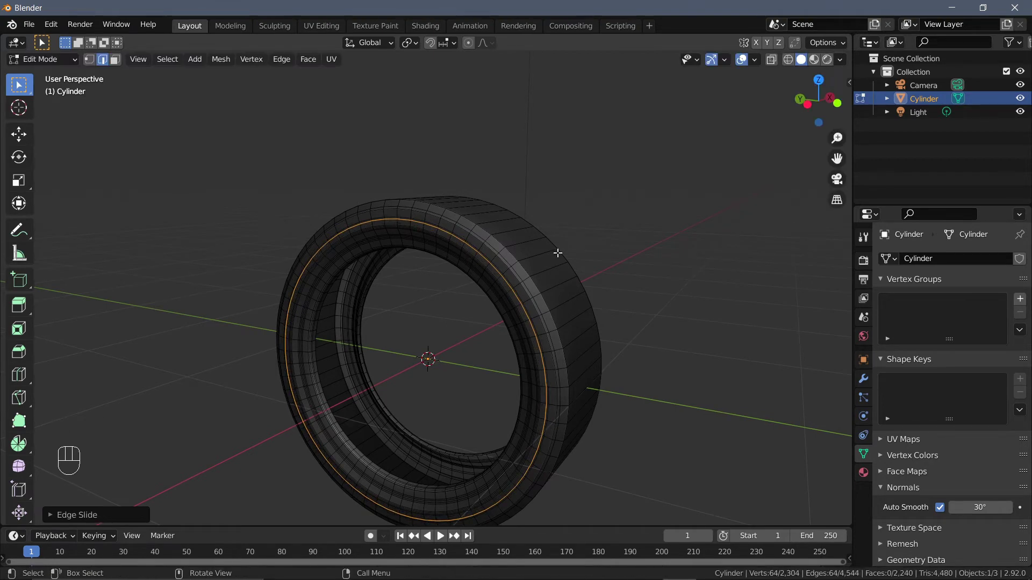
Step: Select the two narrow face loops running around each of the tyre's two sidewalls
{"action": "middle_click_drag", "start_coordinate": [565, 268], "coordinate": [398, 246]}
{"action": "key", "text": "3"}
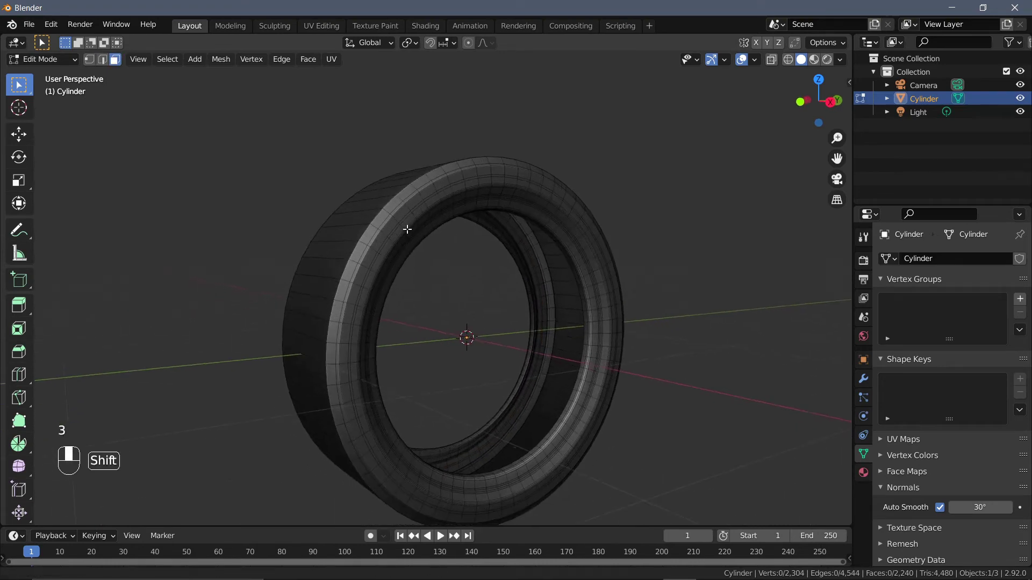
{"action": "scroll", "coordinate": [389, 280], "scroll_direction": "up", "scroll_amount": 2}
{"action": "key", "text": "alt"}
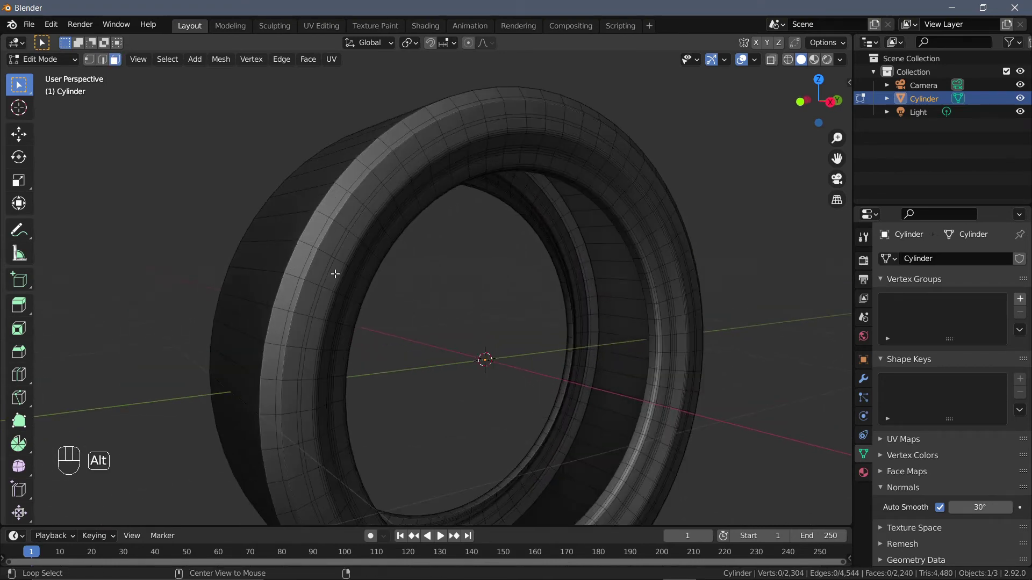
{"action": "left_click", "coordinate": [333, 258], "text": "alt"}
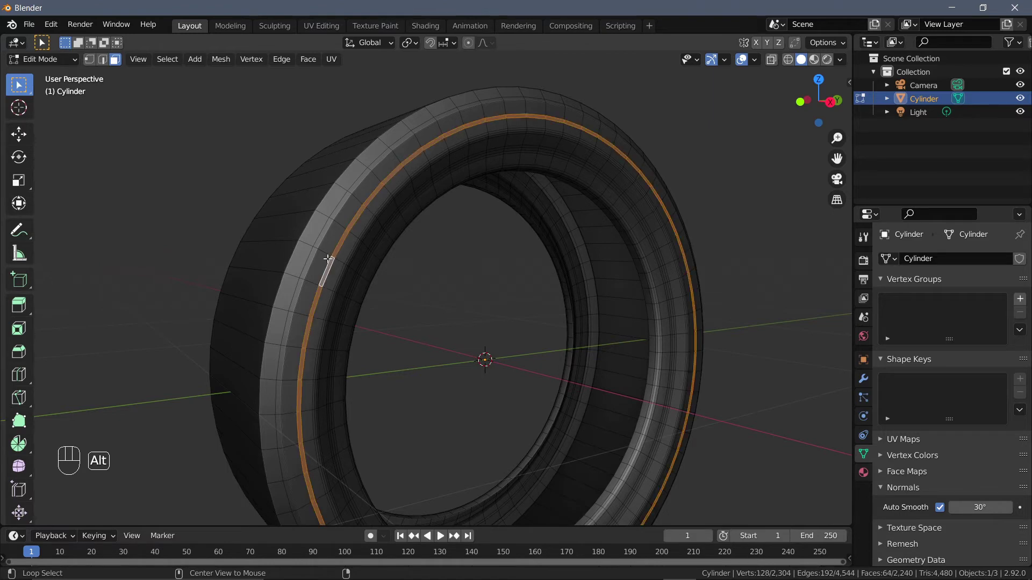
{"action": "key", "text": "shift"}
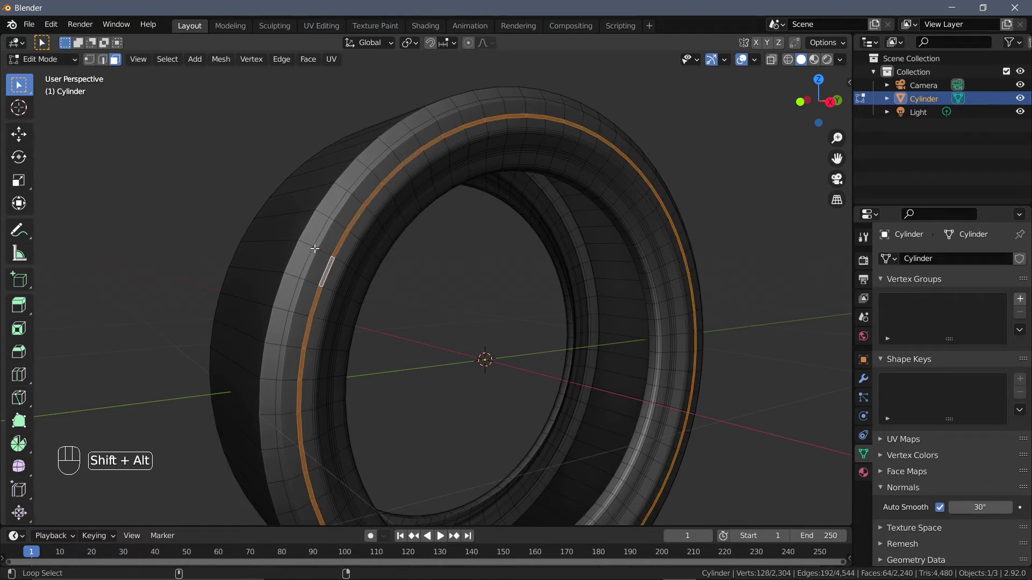
{"action": "left_click", "coordinate": [313, 249], "text": "alt+shift"}
{"action": "middle_click_drag", "start_coordinate": [442, 255], "coordinate": [518, 256]}
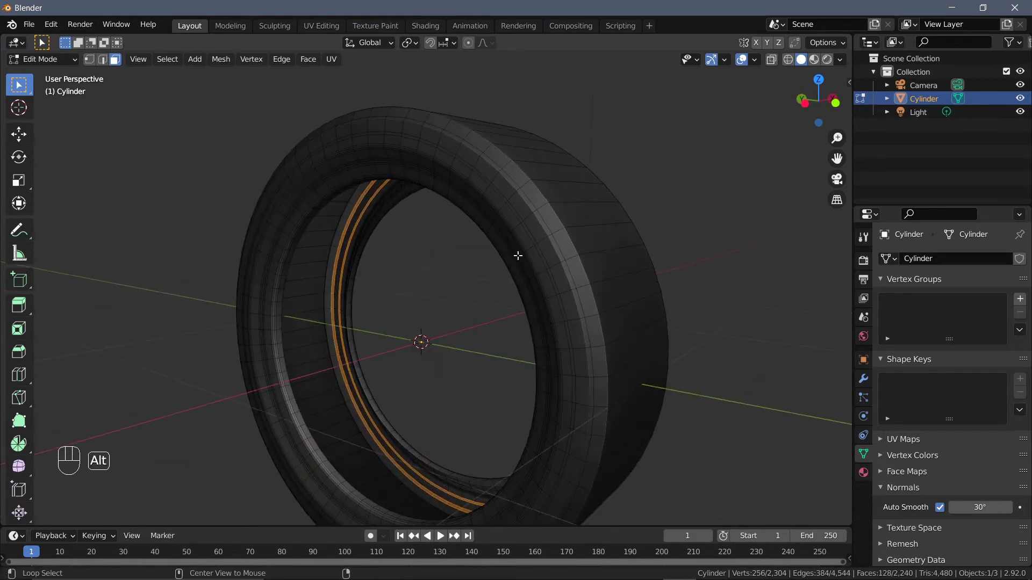
{"action": "left_click", "coordinate": [547, 239], "text": "alt+shift"}
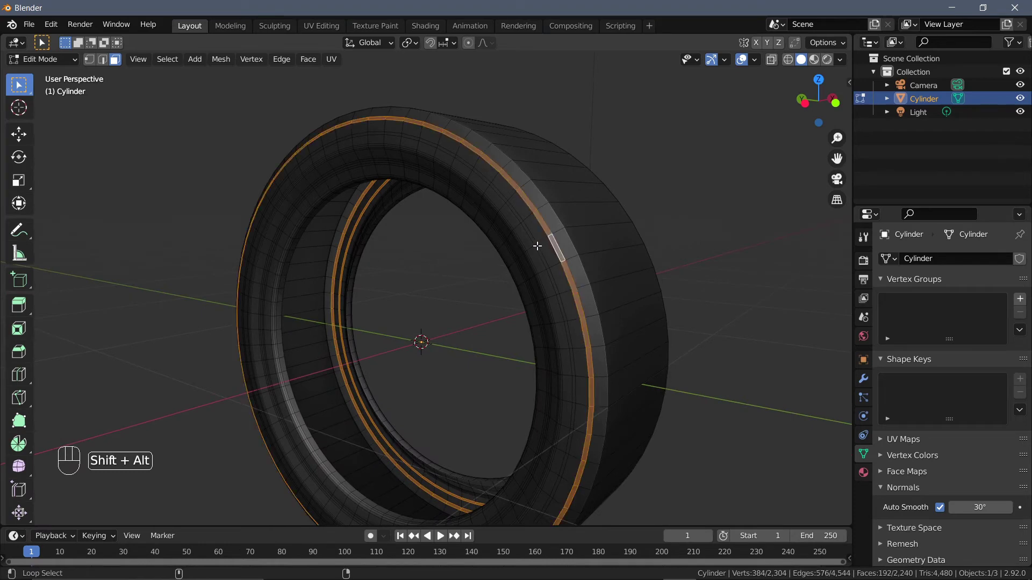
{"action": "left_click", "coordinate": [535, 245], "text": "alt+shift"}
Step: Extrude the selected sidewall face loops and scale them along global X to about 0.987 to form shallow grooves
{"action": "middle_click_drag", "start_coordinate": [536, 247], "coordinate": [424, 274]}
{"action": "key", "text": "e"}
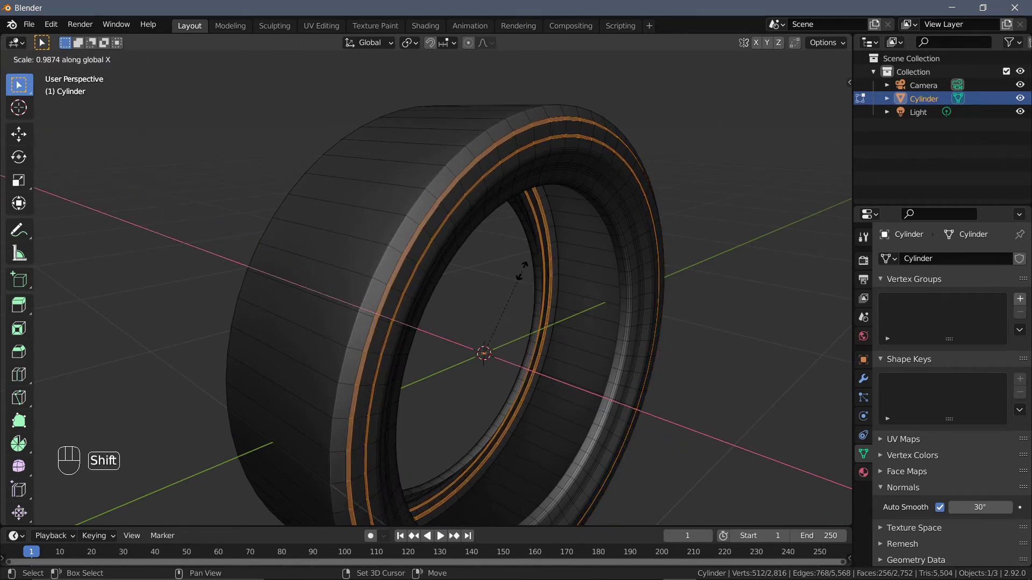
{"action": "left_click", "coordinate": [517, 275]}
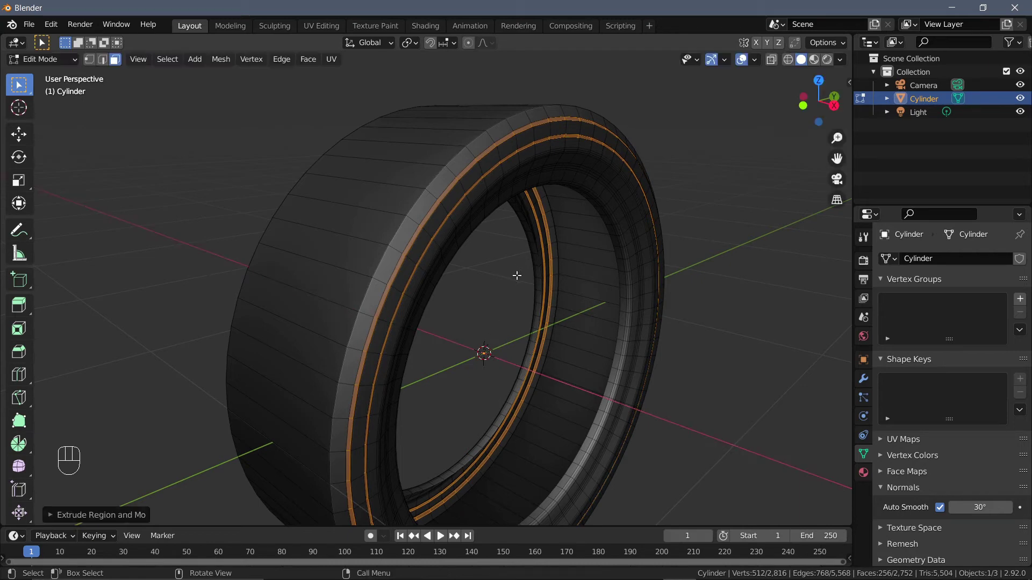
{"action": "key", "text": "Tab"}
{"action": "key", "text": "Tab"}
Step: Bevel the edge loops bordering the tread on both sides of the tyre with 3 segments and a width of about 0.0082 m
{"action": "middle_click_drag", "start_coordinate": [537, 276], "coordinate": [534, 276]}
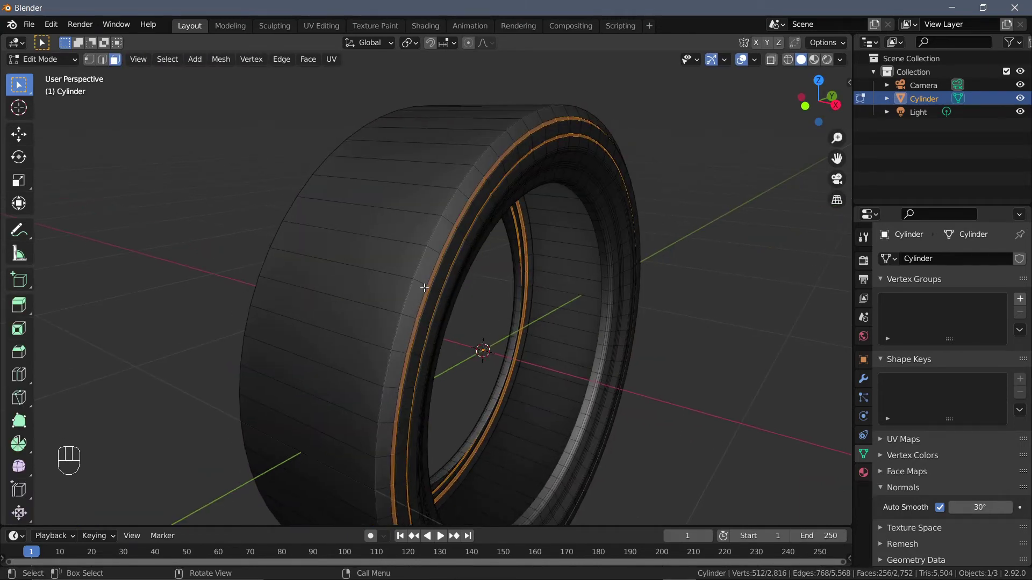
{"action": "middle_click_drag", "start_coordinate": [425, 288], "coordinate": [460, 281]}
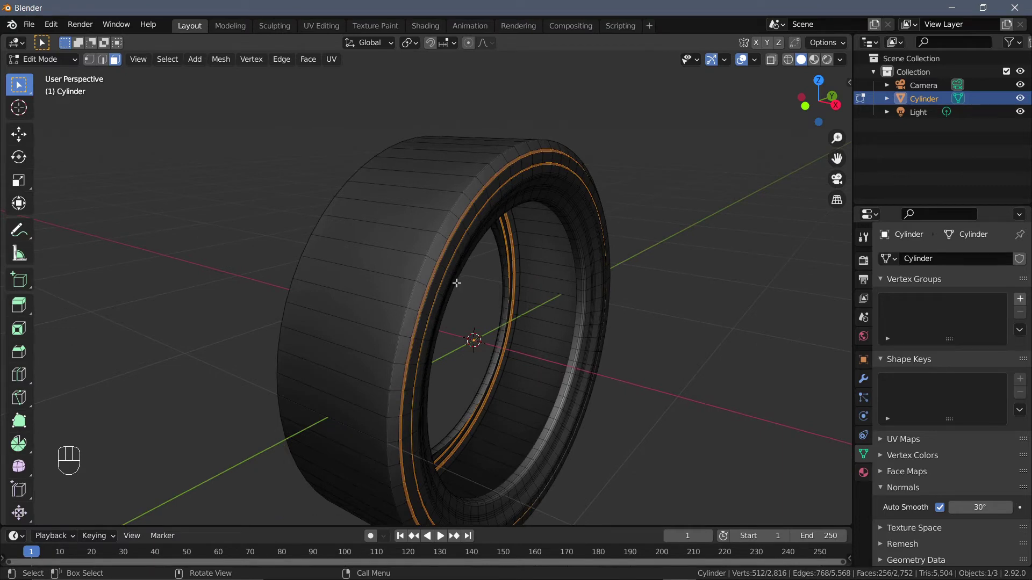
{"action": "key", "text": "2"}
{"action": "key", "text": "alt"}
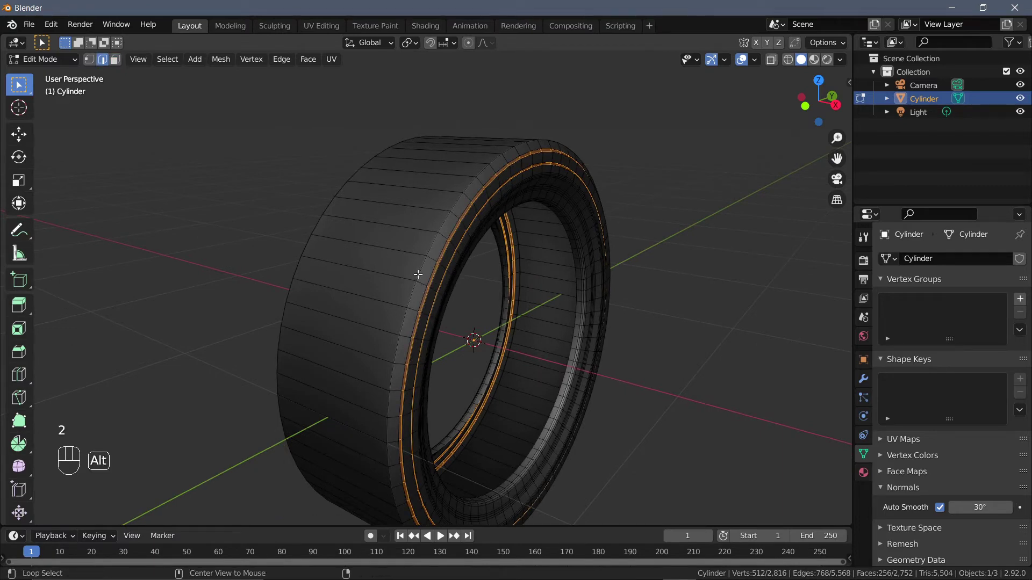
{"action": "left_click", "coordinate": [418, 274], "text": "alt"}
{"action": "middle_click_drag", "start_coordinate": [418, 274], "coordinate": [599, 265]}
{"action": "left_click", "coordinate": [517, 258], "text": "alt+shift"}
{"action": "key", "text": "ctrl"}
{"action": "key", "text": "ctrl+b"}
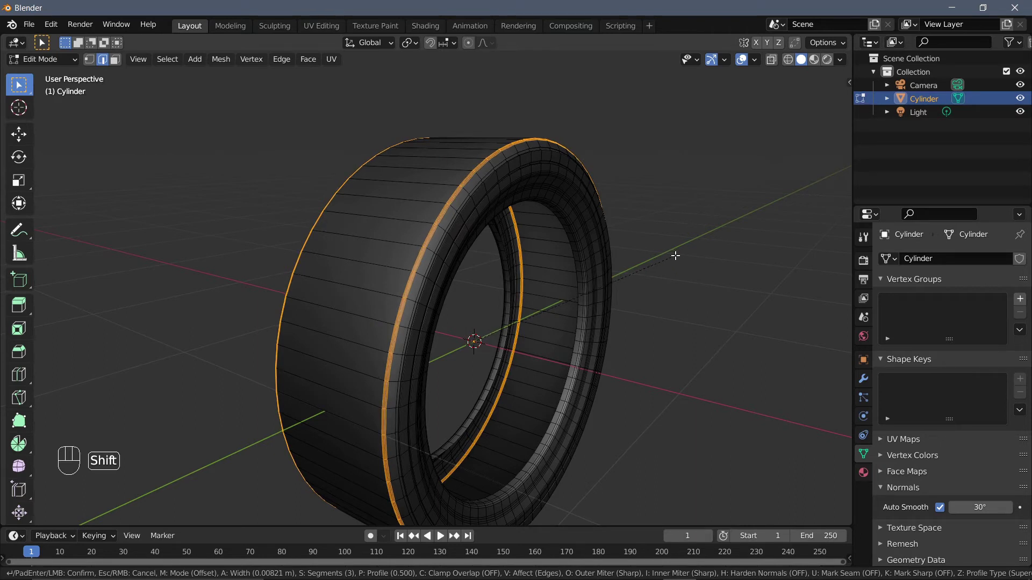
{"action": "left_click", "coordinate": [677, 256]}
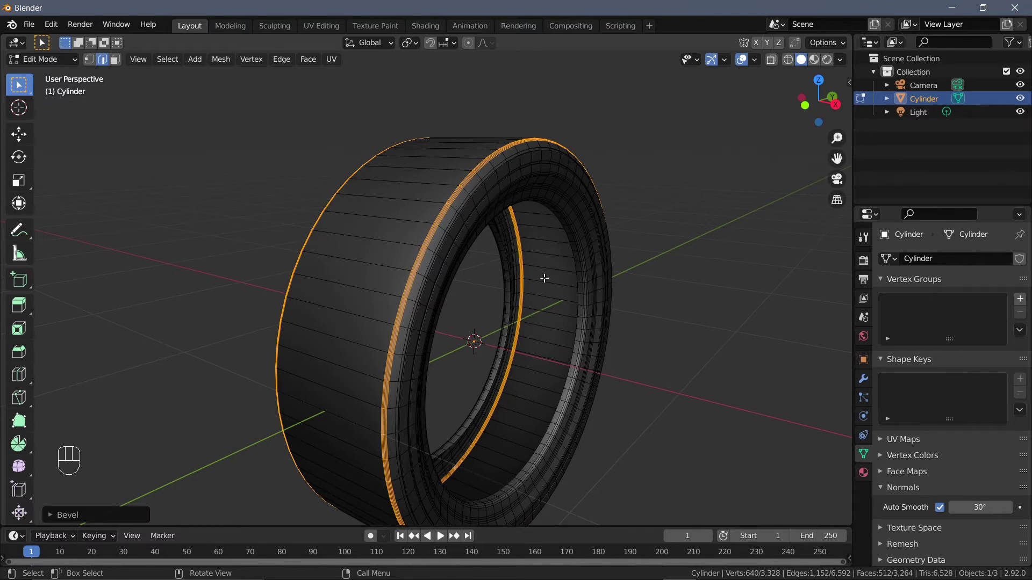
{"action": "key", "text": "Tab"}
{"action": "mouse_move", "coordinate": [533, 271]}
{"action": "middle_mouse_down"}
{"action": "mouse_move", "coordinate": [521, 272]}
{"action": "mouse_move", "coordinate": [537, 275]}
{"action": "middle_mouse_up"}
{"action": "key", "text": "Tab"}
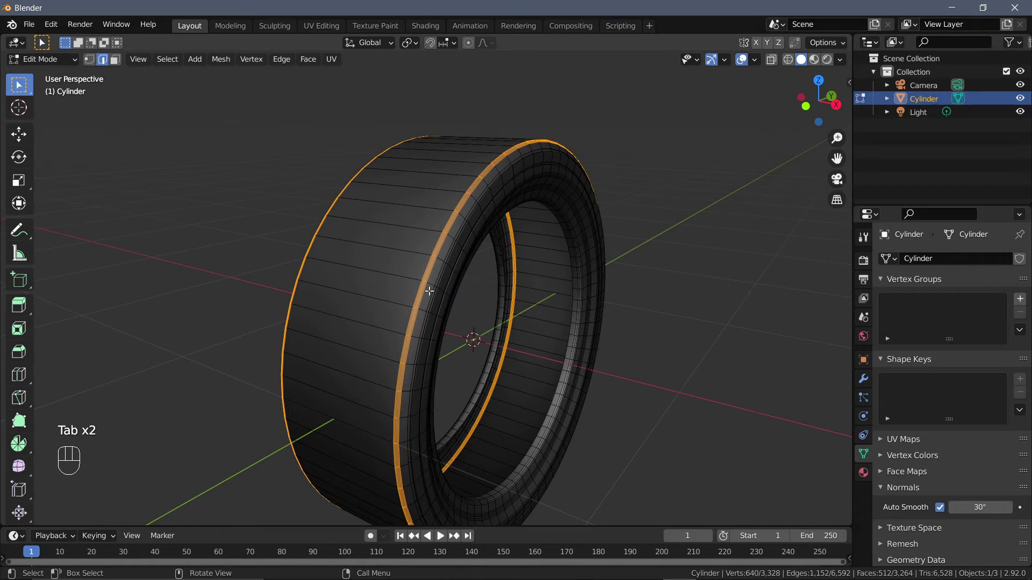
Step: Duplicate the tread's face loop in place and separate the copy into its own object
{"action": "key", "text": "3"}
{"action": "left_click", "coordinate": [392, 276], "text": "alt"}
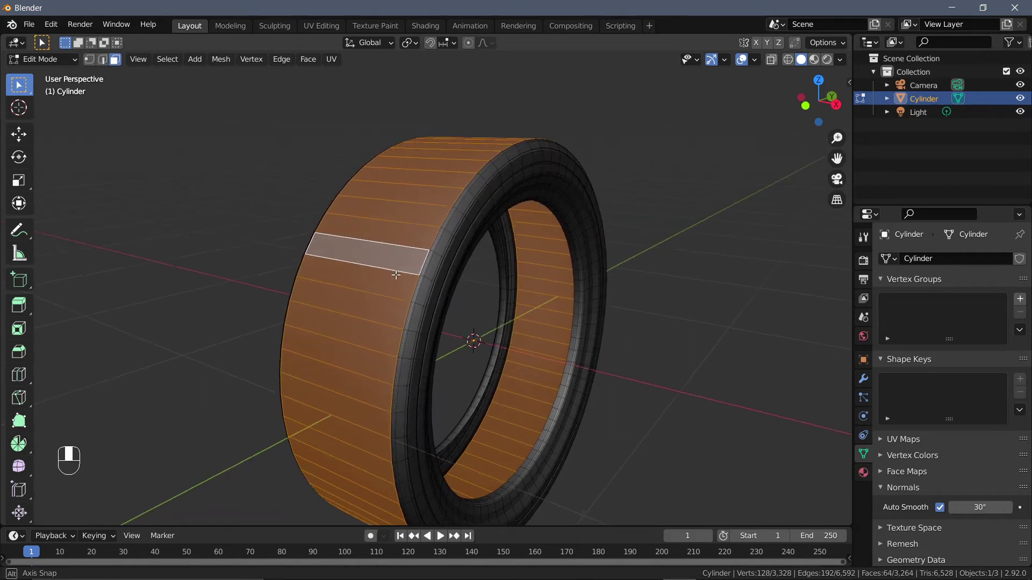
{"action": "middle_click_drag", "start_coordinate": [396, 275], "coordinate": [396, 277]}
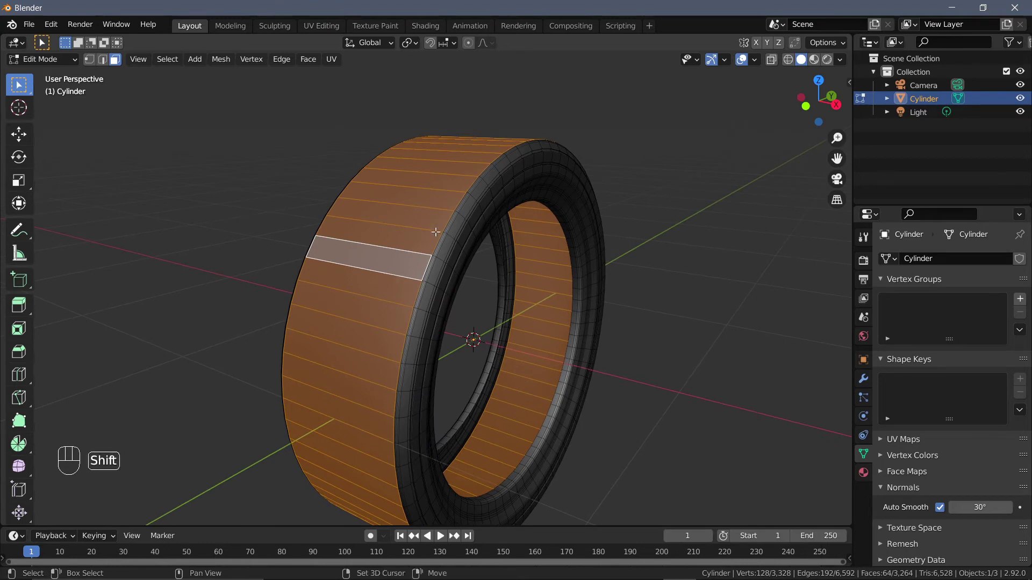
{"action": "key", "text": "shift+d"}
{"action": "right_click", "coordinate": [392, 224]}
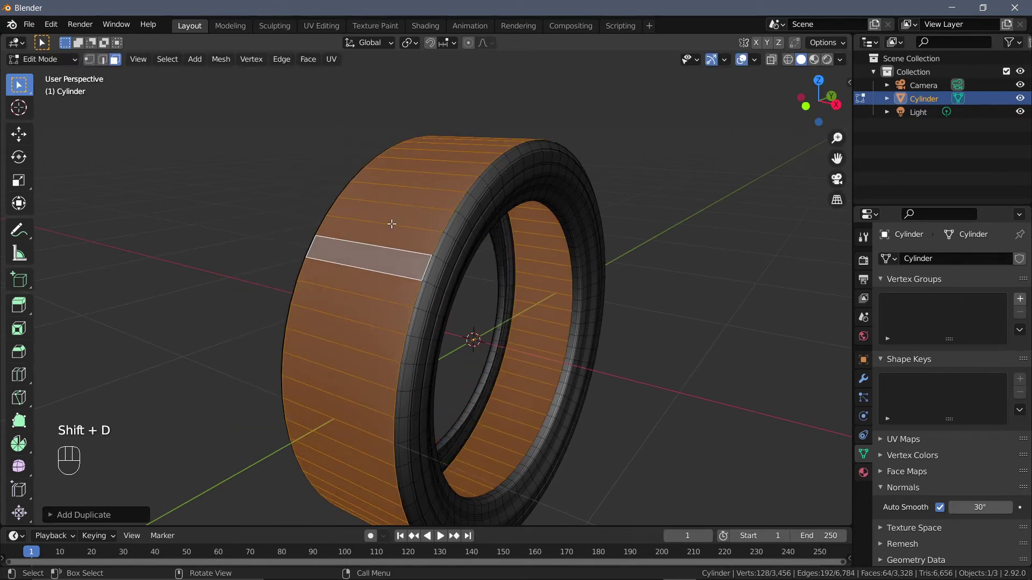
{"action": "key", "text": "p"}
{"action": "left_click", "coordinate": [392, 224]}
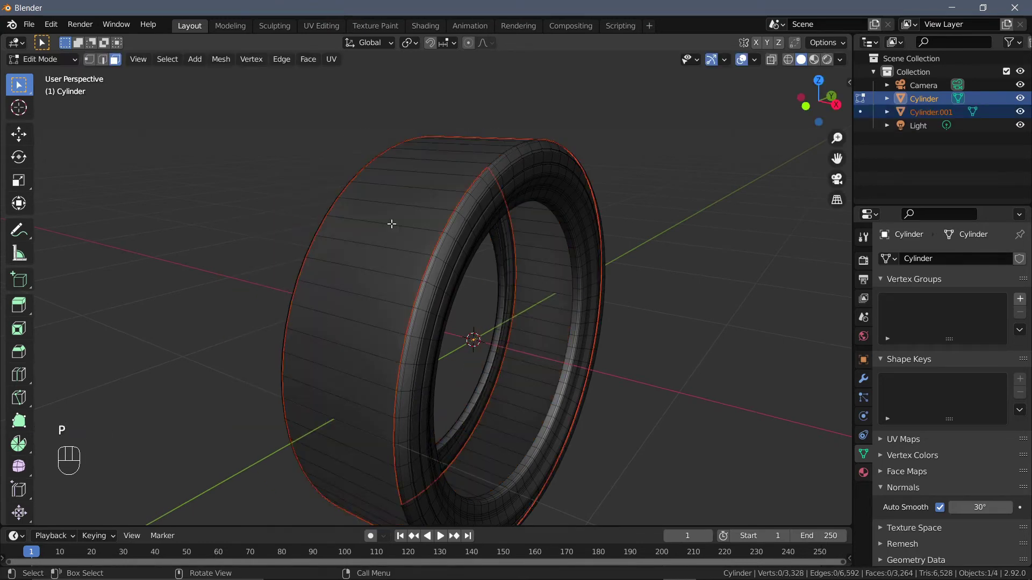
Step: In Object Mode, select the tyre body and add a Subdivision Surface modifier to it
{"action": "key", "text": "Tab"}
{"action": "left_click", "coordinate": [462, 249]}
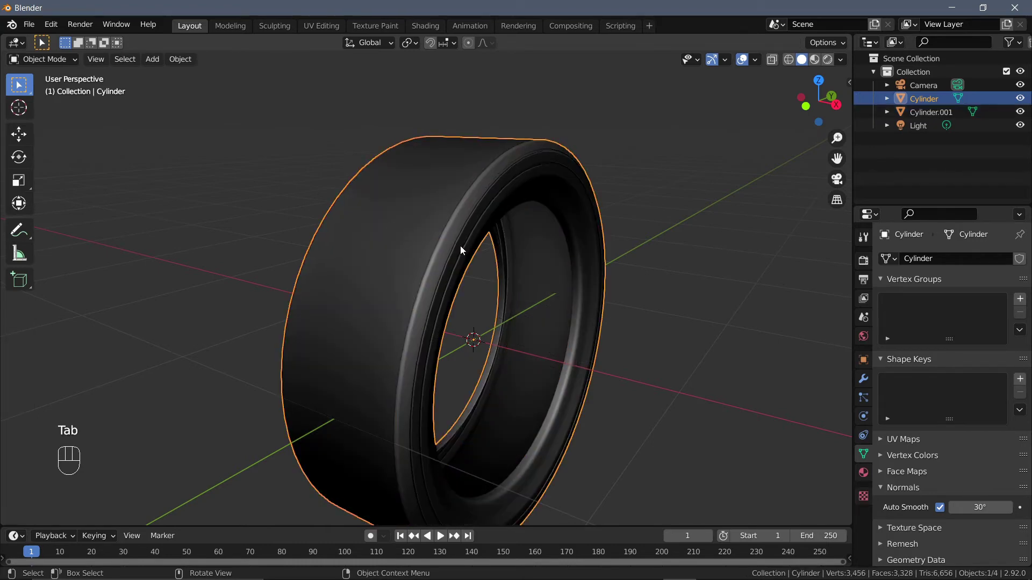
{"action": "middle_click_drag", "start_coordinate": [462, 248], "coordinate": [607, 295]}
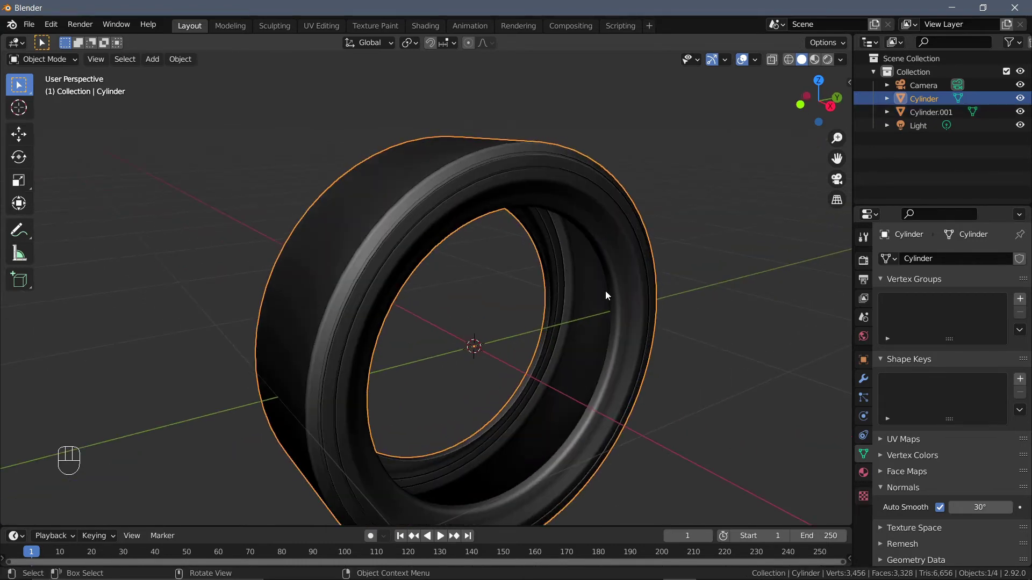
{"action": "left_click", "coordinate": [862, 380]}
{"action": "left_click", "coordinate": [927, 260]}
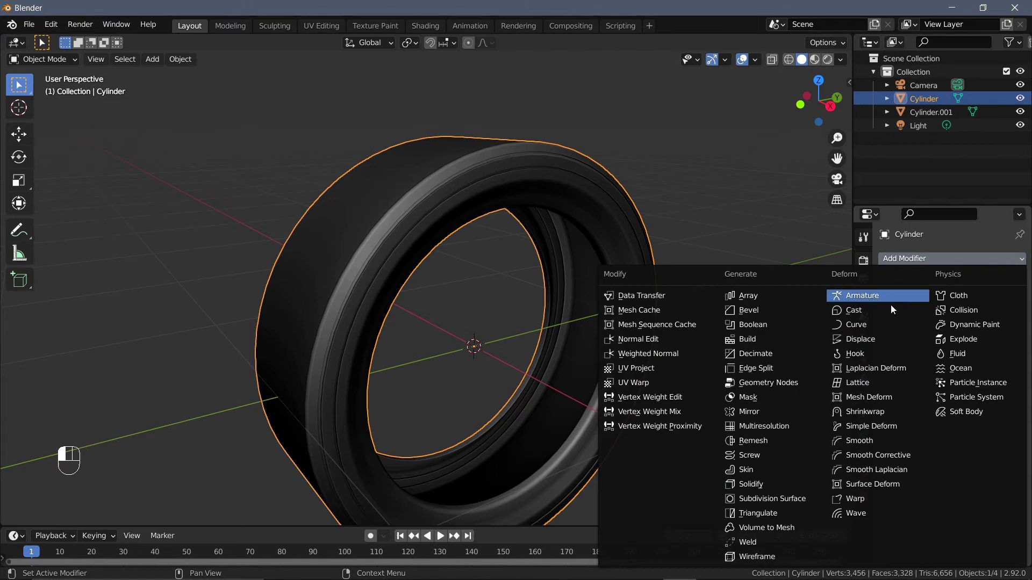
{"action": "left_click", "coordinate": [785, 500]}
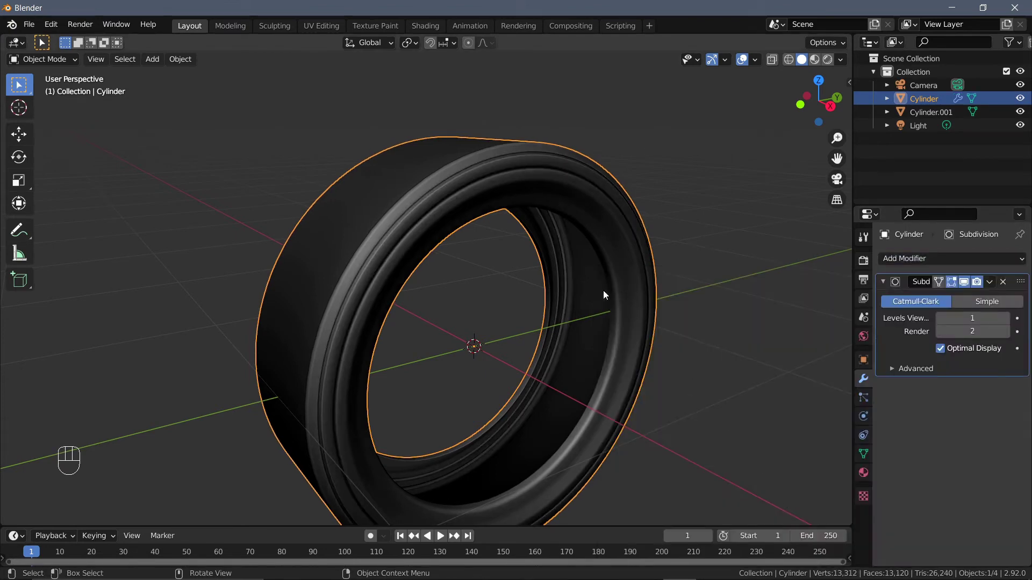
Step: In Edit Mode on the tyre body, add two supporting edge loops on the sidewall band between the grooves, each slid towards a groove
{"action": "key", "text": "Tab"}
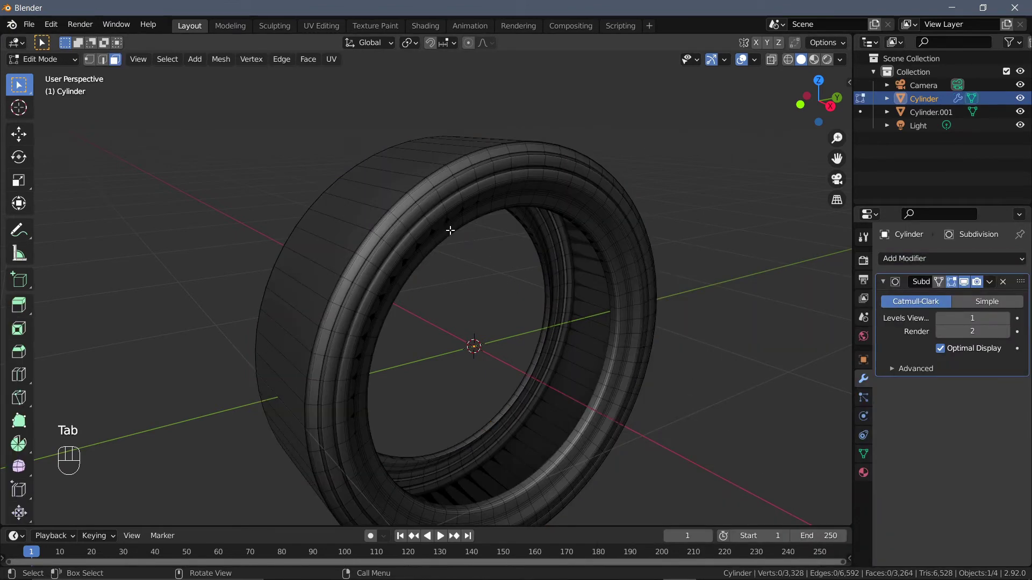
{"action": "middle_click_drag", "start_coordinate": [449, 226], "coordinate": [467, 259]}
{"action": "scroll", "coordinate": [421, 210], "scroll_direction": "up", "scroll_amount": 4}
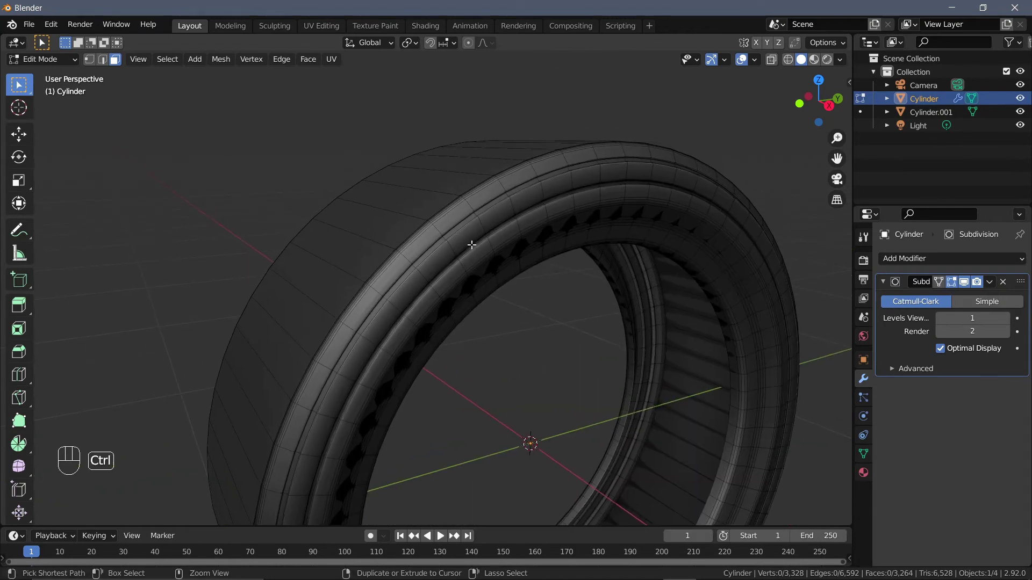
{"action": "key", "text": "ctrl+r"}
{"action": "left_click", "coordinate": [456, 240]}
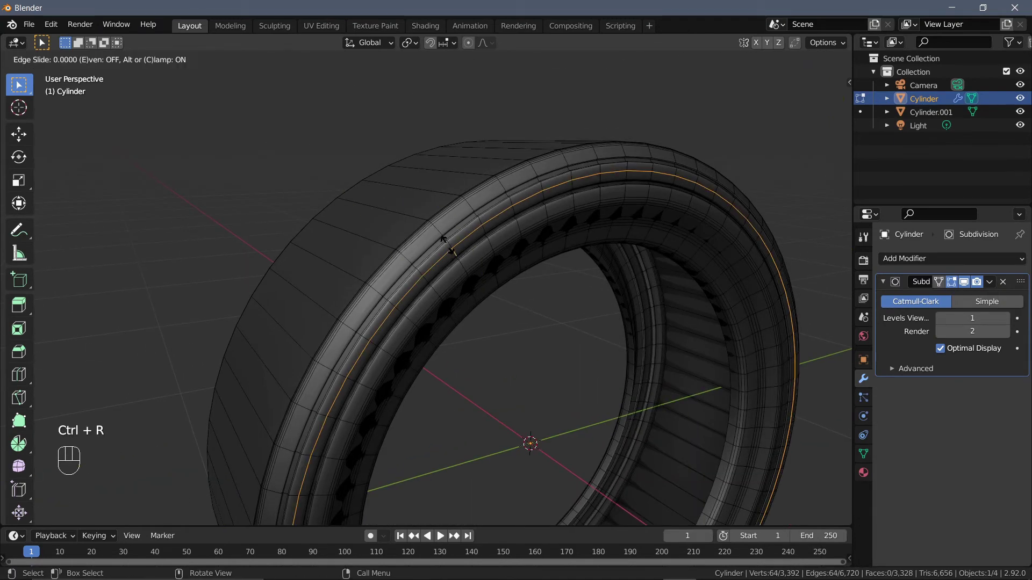
{"action": "left_click", "coordinate": [450, 247]}
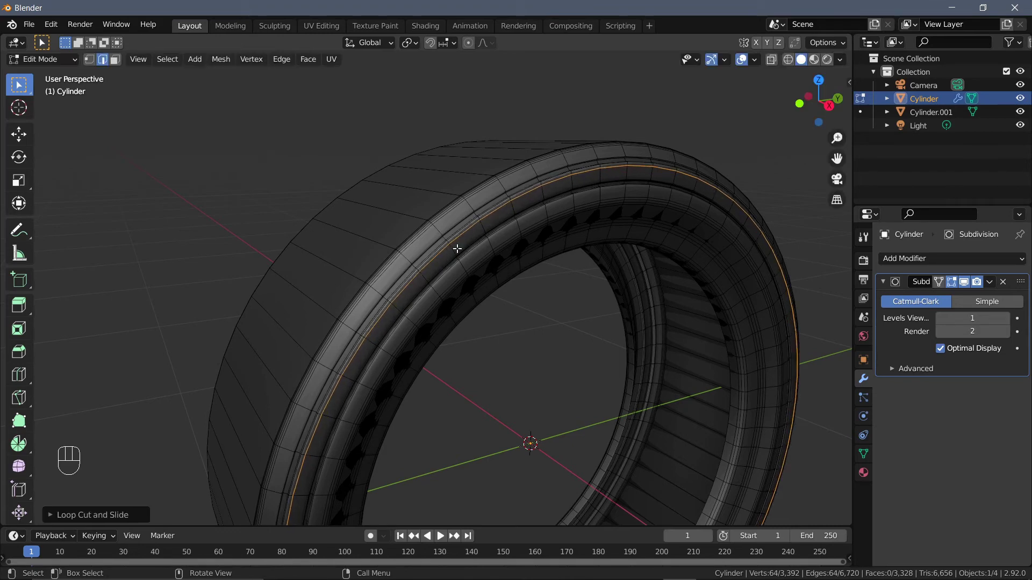
{"action": "key", "text": "ctrl+r"}
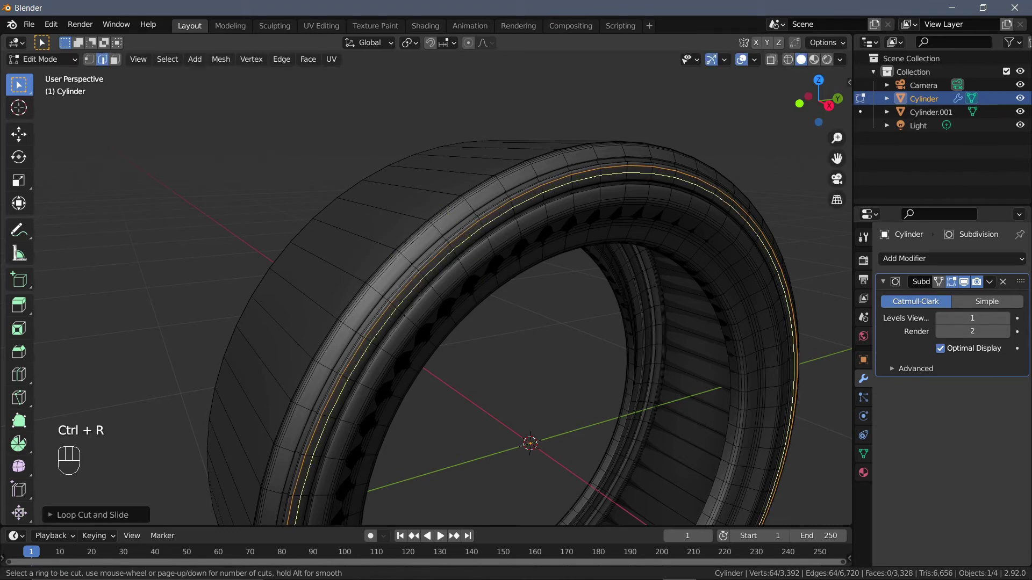
{"action": "left_click", "coordinate": [479, 230]}
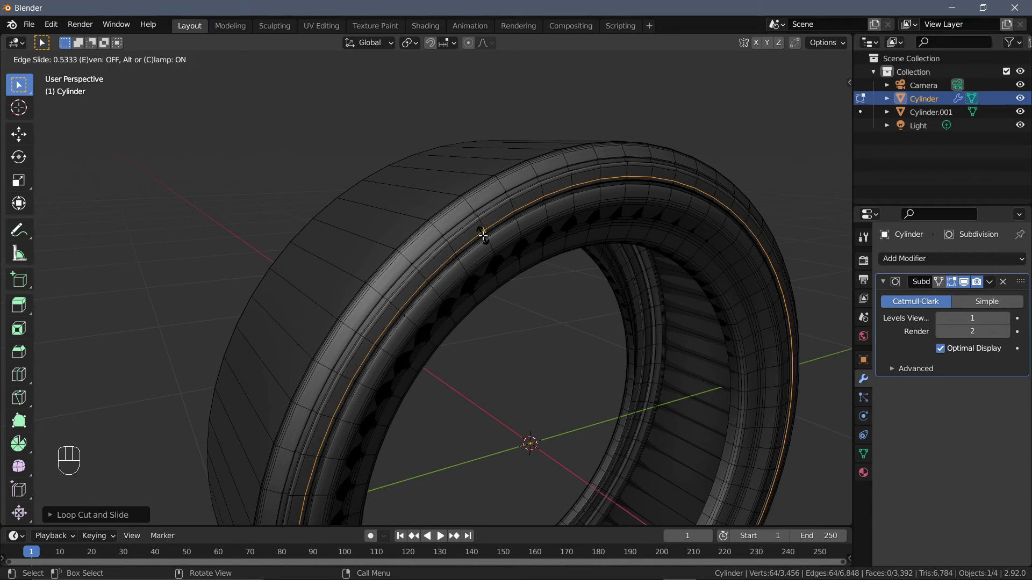
{"action": "left_click", "coordinate": [482, 235]}
Step: Add two more supporting edge loops on the same sidewall, one outside the outer groove and one just inside the inner groove
{"action": "key", "text": "ctrl+r"}
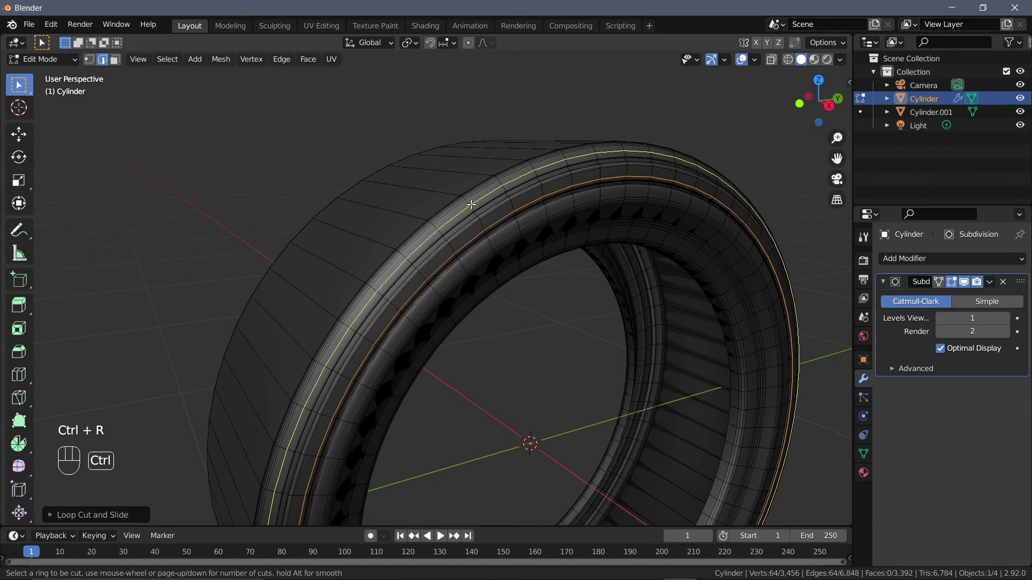
{"action": "left_click", "coordinate": [471, 203]}
{"action": "left_click", "coordinate": [472, 207]}
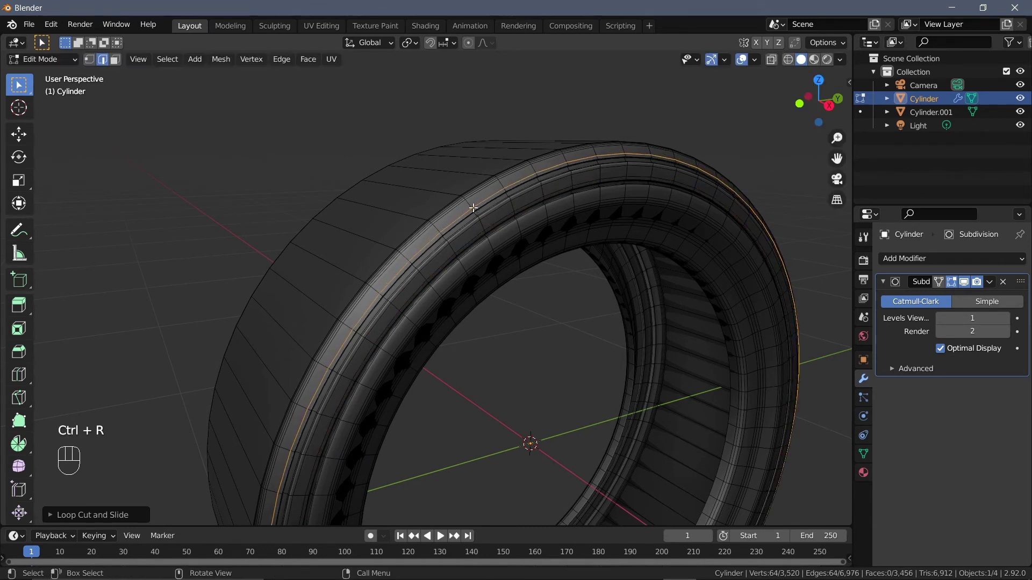
{"action": "key", "text": "ctrl+r"}
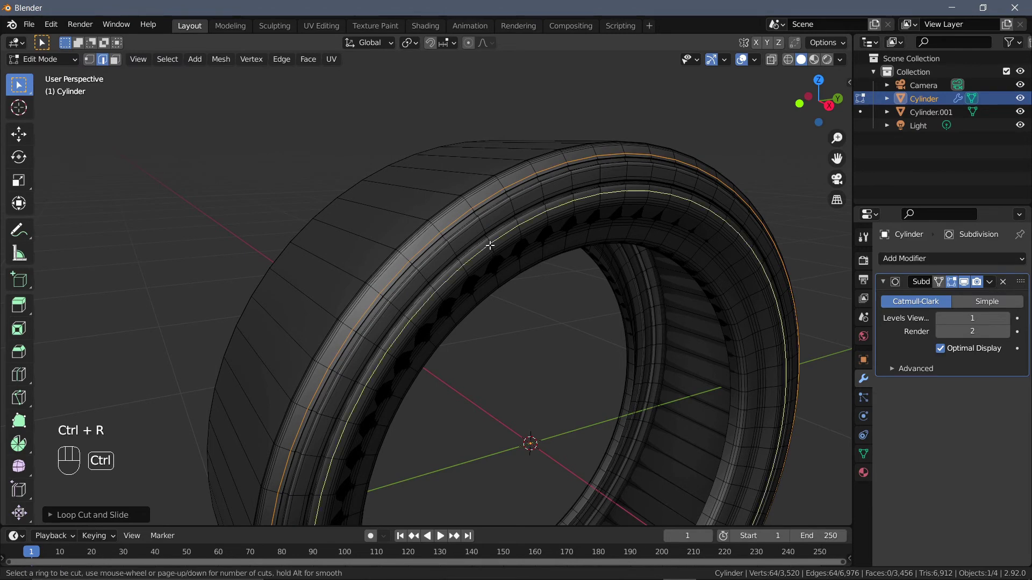
{"action": "left_click", "coordinate": [489, 245]}
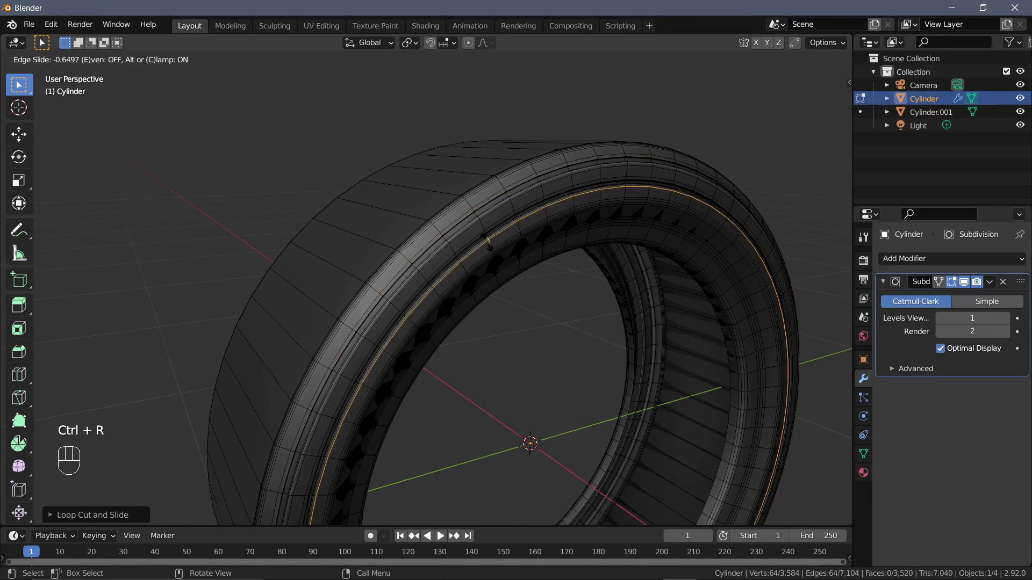
{"action": "left_click", "coordinate": [486, 242]}
Step: On the opposite sidewall, add a supporting edge loop on each side of the outer groove and slide both close to it
{"action": "middle_click_drag", "start_coordinate": [445, 233], "coordinate": [638, 235]}
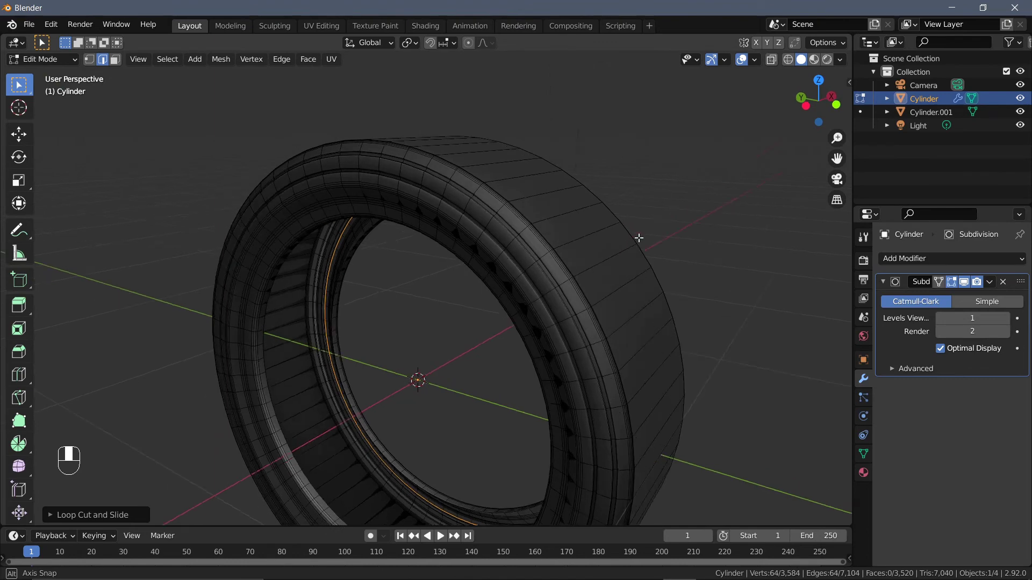
{"action": "key", "text": "ctrl+r"}
{"action": "left_click", "coordinate": [524, 232]}
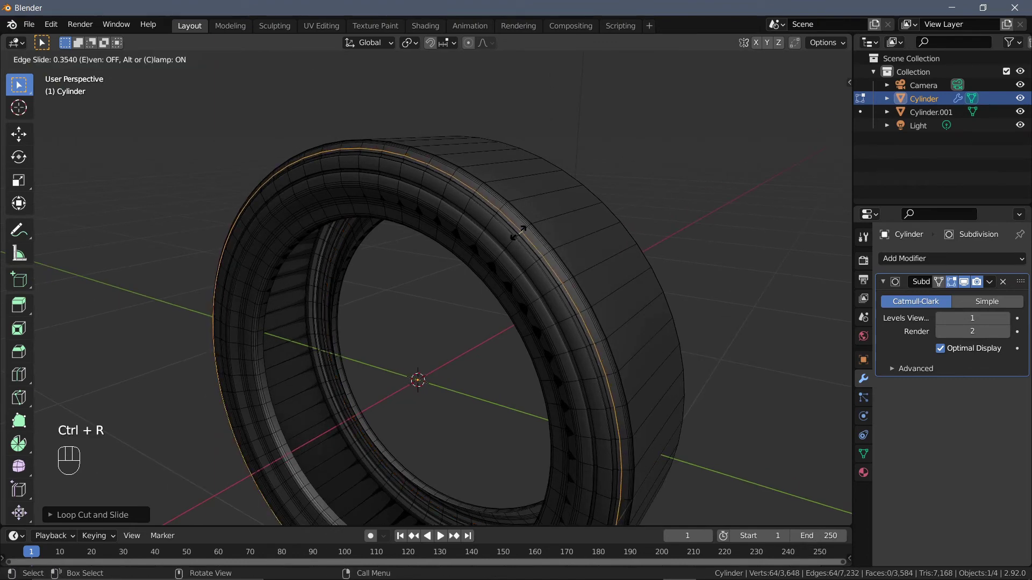
{"action": "left_click", "coordinate": [518, 232]}
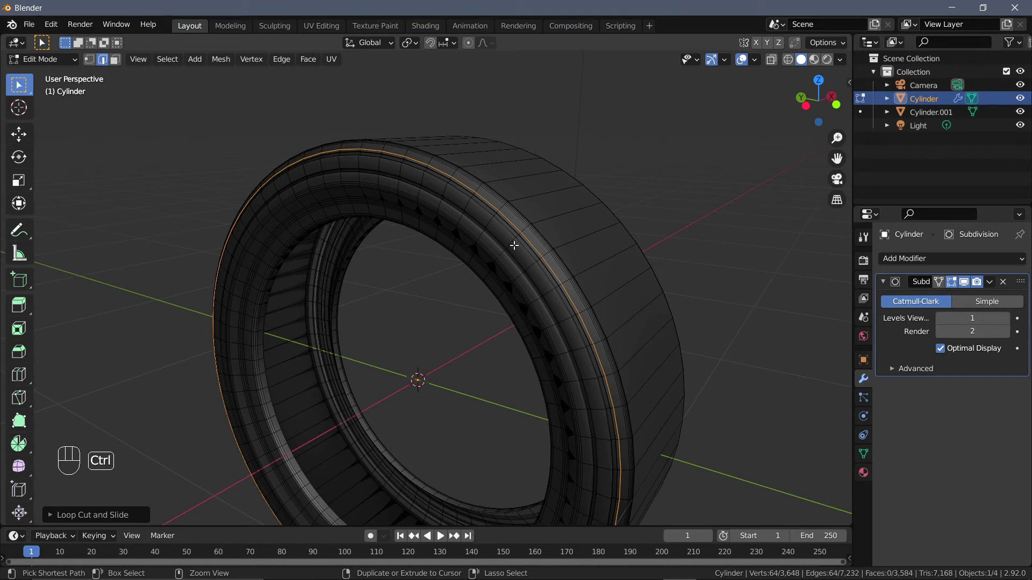
{"action": "key", "text": "ctrl+r"}
{"action": "left_click", "coordinate": [514, 246]}
{"action": "left_click", "coordinate": [508, 247]}
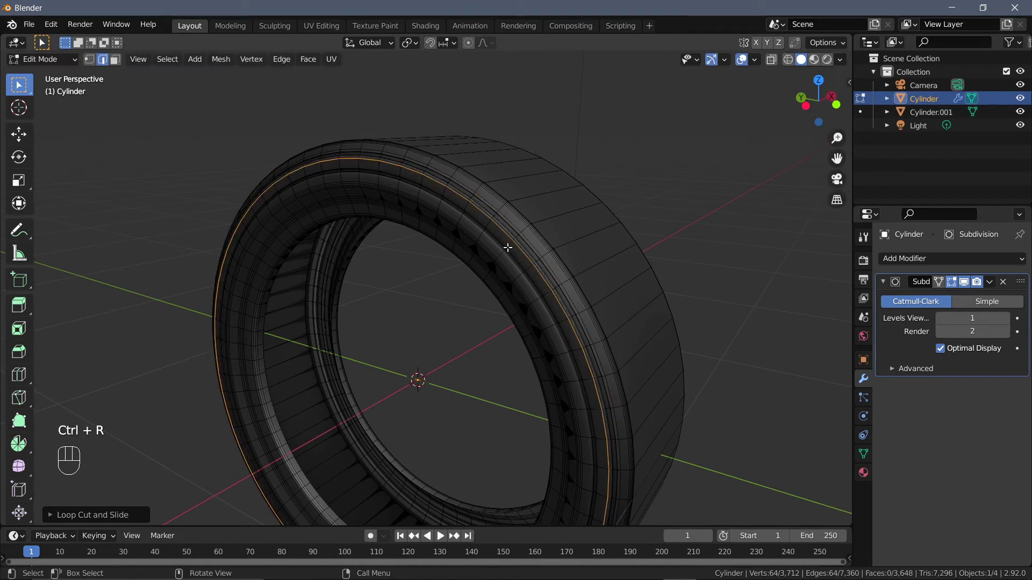
Step: Add a supporting edge loop on each side of the opposite sidewall's inner groove and slide both close to it
{"action": "mouse_move", "coordinate": [537, 238]}
{"action": "middle_mouse_down"}
{"action": "mouse_move", "coordinate": [547, 231]}
{"action": "mouse_move", "coordinate": [521, 238]}
{"action": "middle_mouse_up"}
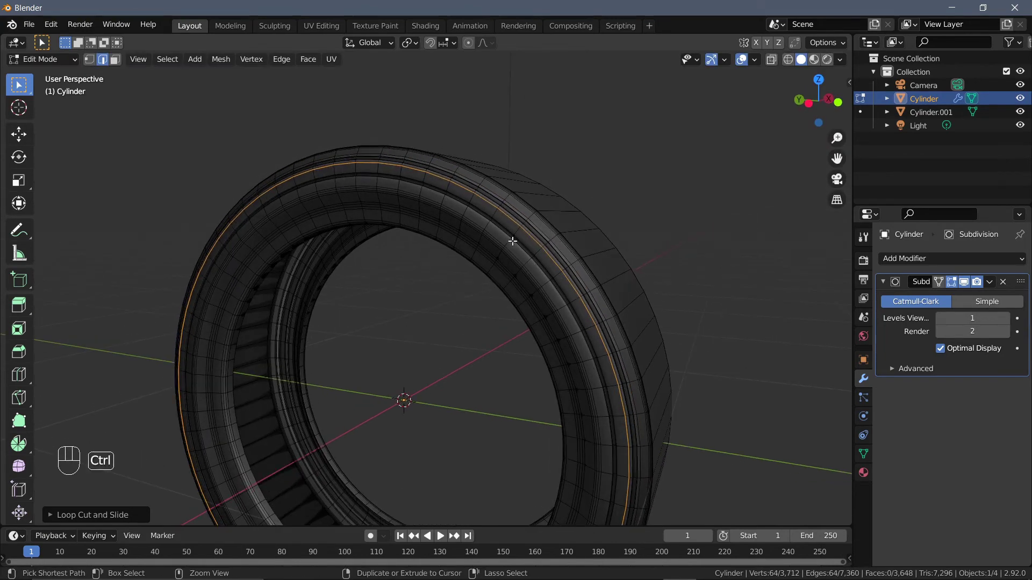
{"action": "key", "text": "ctrl+r"}
{"action": "left_click", "coordinate": [518, 233]}
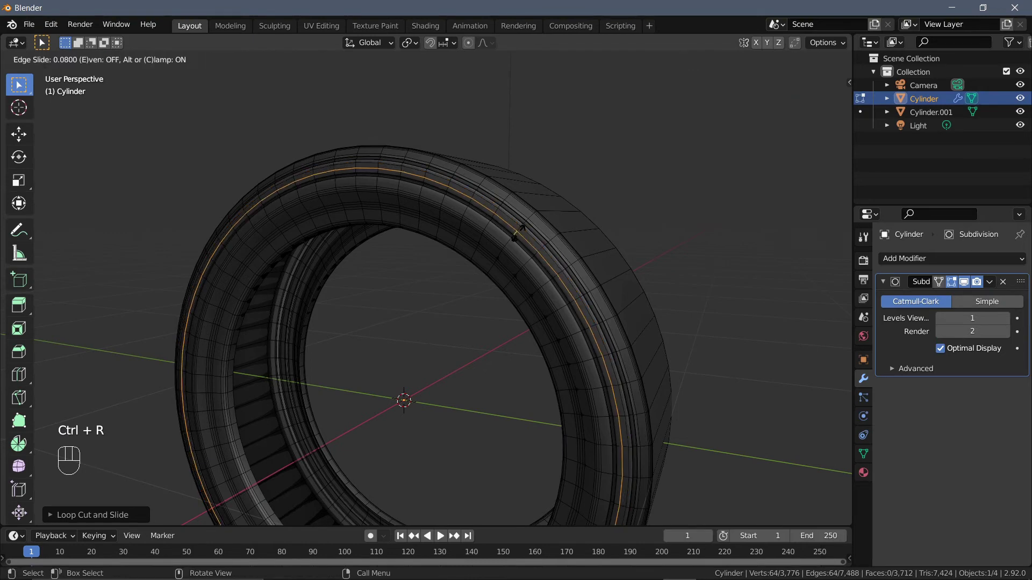
{"action": "left_click", "coordinate": [508, 245]}
{"action": "key", "text": "ctrl+r"}
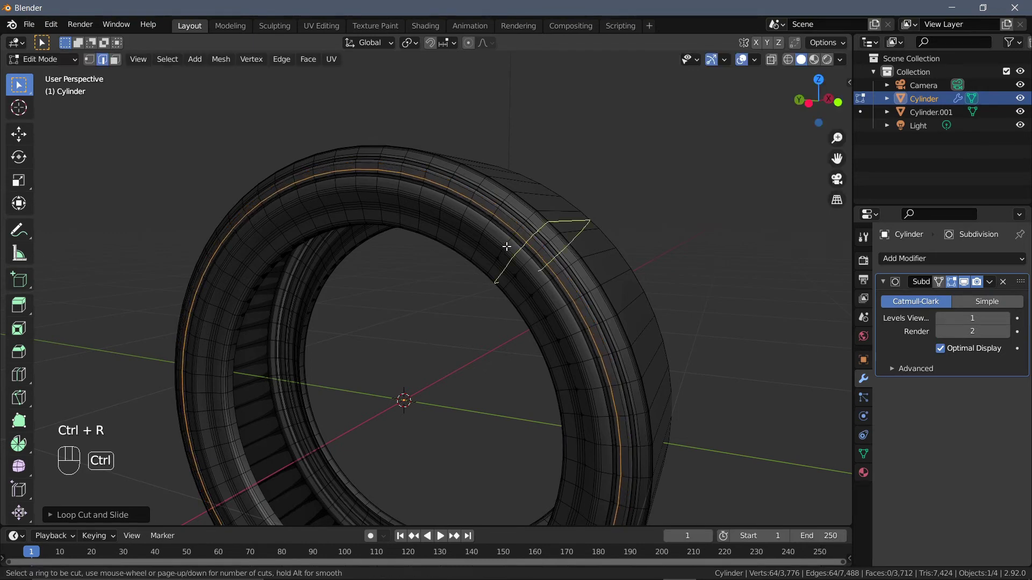
{"action": "left_click", "coordinate": [507, 245]}
{"action": "left_click", "coordinate": [507, 237]}
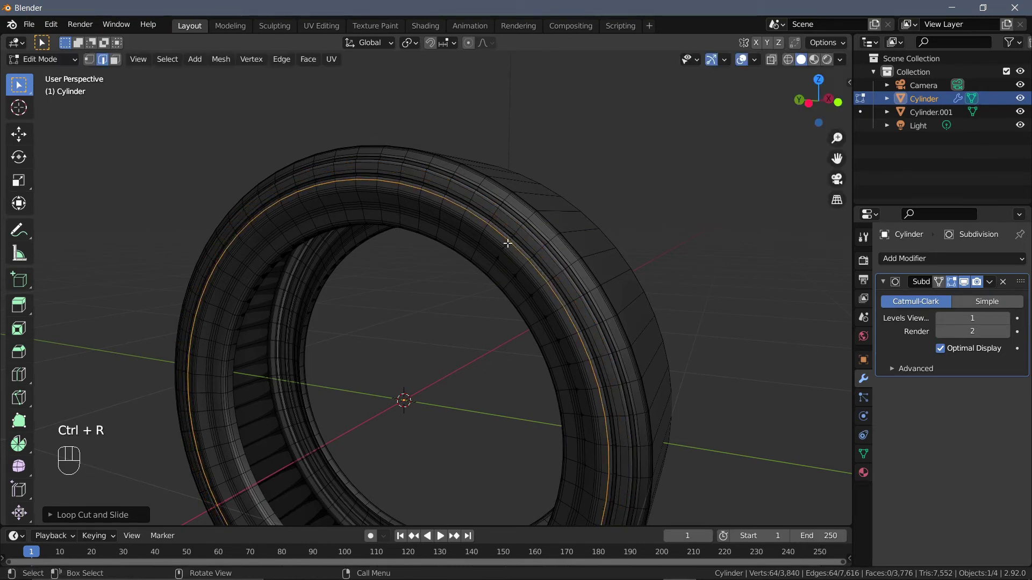
Step: Leave the tyre body's Edit Mode, select the separate tread strip and open it in Edit Mode
{"action": "middle_click_drag", "start_coordinate": [582, 248], "coordinate": [438, 261]}
{"action": "key", "text": "Tab"}
{"action": "left_click", "coordinate": [461, 268]}
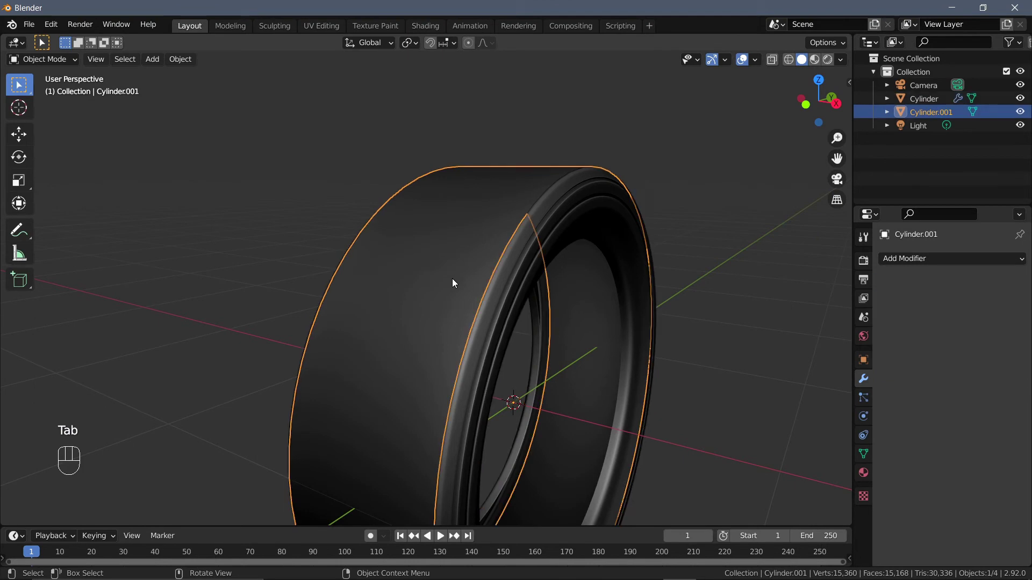
{"action": "key", "text": "Tab"}
{"action": "middle_click_drag", "start_coordinate": [449, 281], "coordinate": [459, 282]}
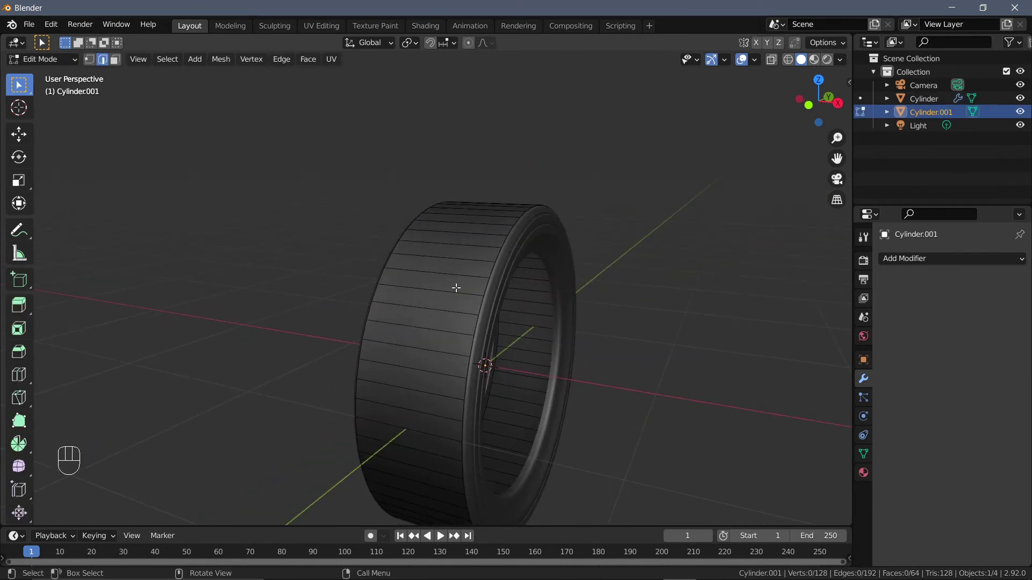
Step: Select the tread strip's whole face loop and extrude it outward along its normals by about 0.013 m
{"action": "key", "text": "3"}
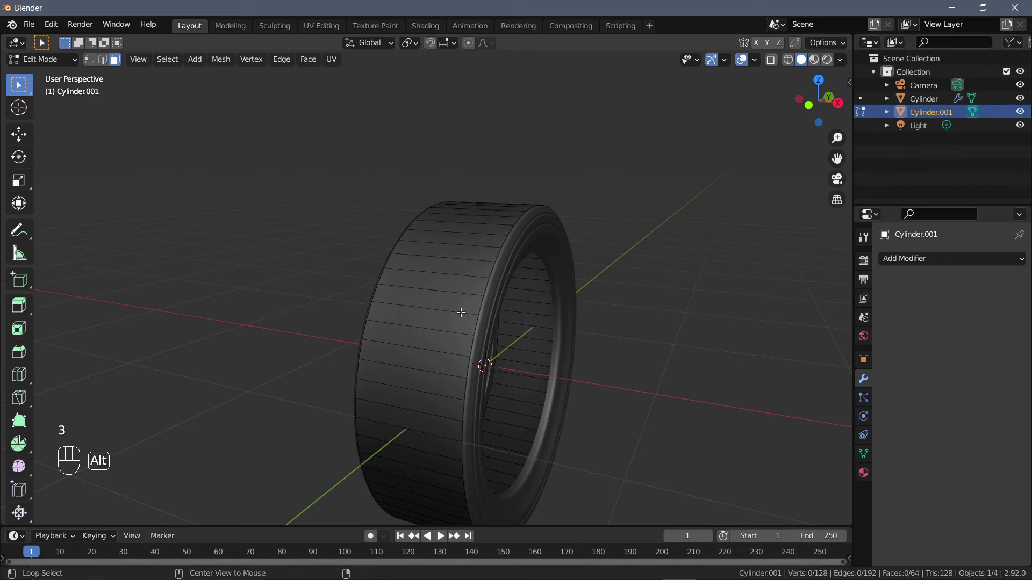
{"action": "left_click", "coordinate": [462, 310], "text": "alt"}
{"action": "middle_click_drag", "start_coordinate": [461, 311], "coordinate": [447, 293]}
{"action": "scroll", "coordinate": [448, 293], "scroll_direction": "up", "scroll_amount": 2}
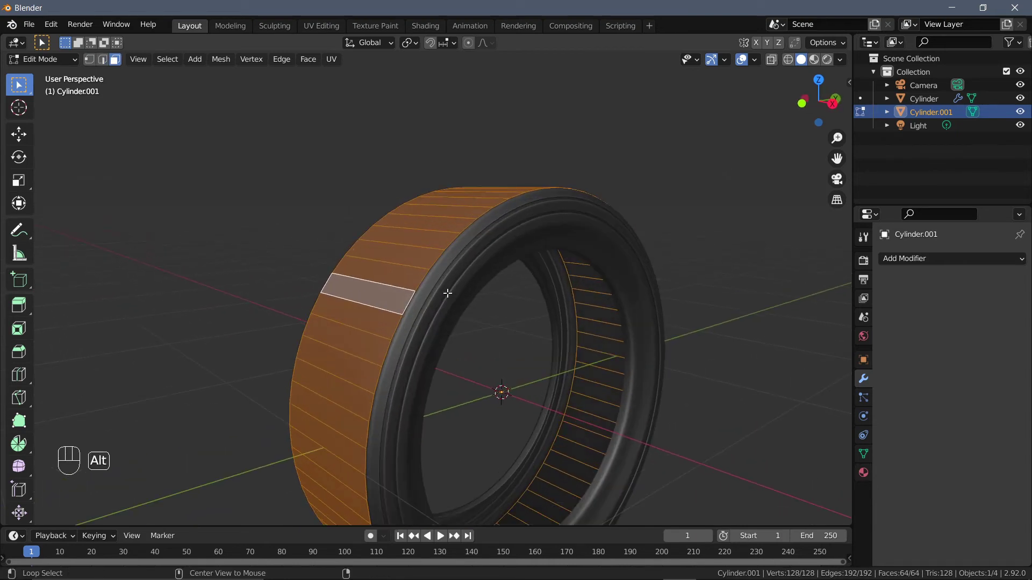
{"action": "key", "text": "alt+e"}
{"action": "left_click", "coordinate": [450, 295]}
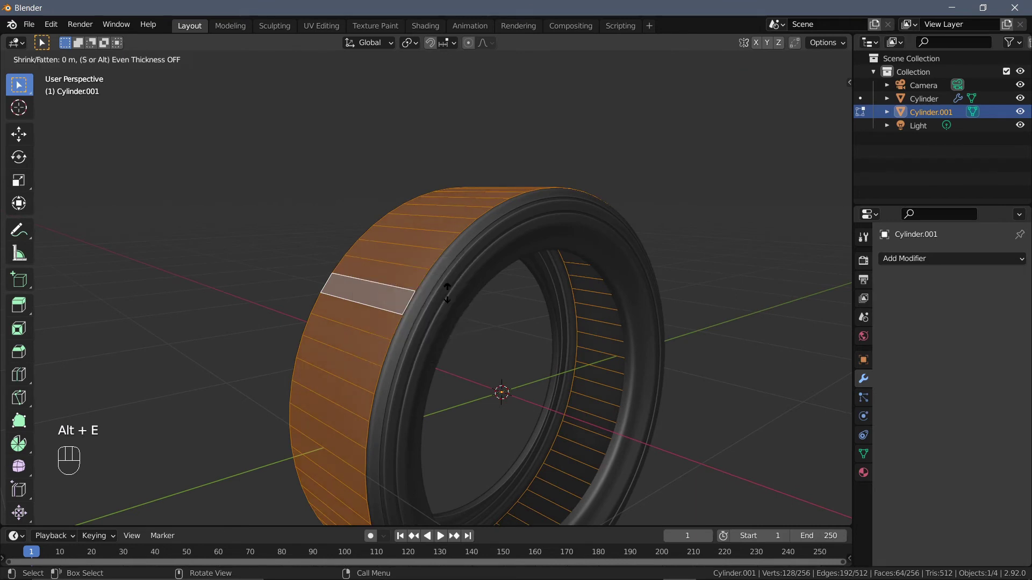
{"action": "key", "text": "shift"}
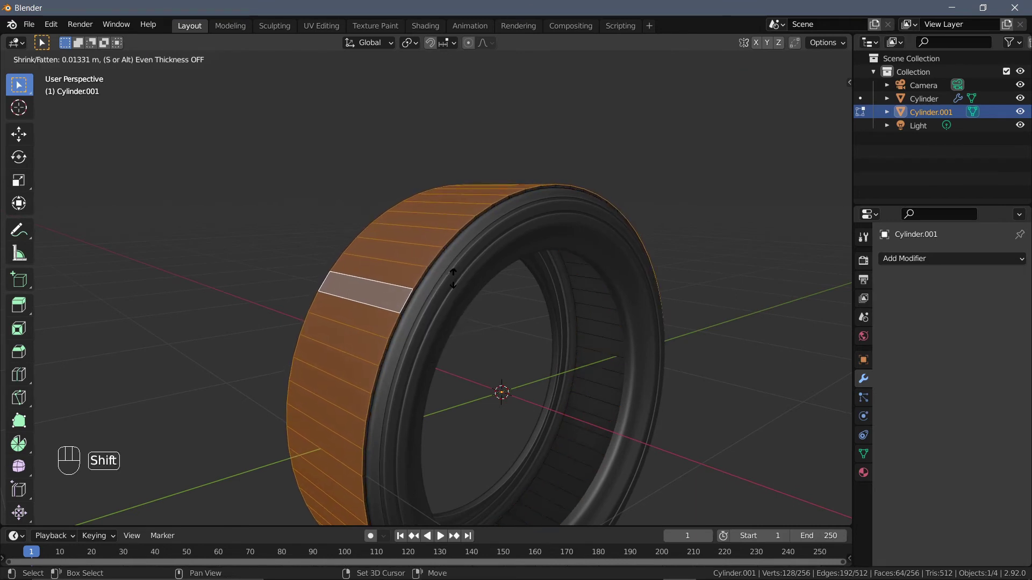
{"action": "left_click", "coordinate": [453, 277]}
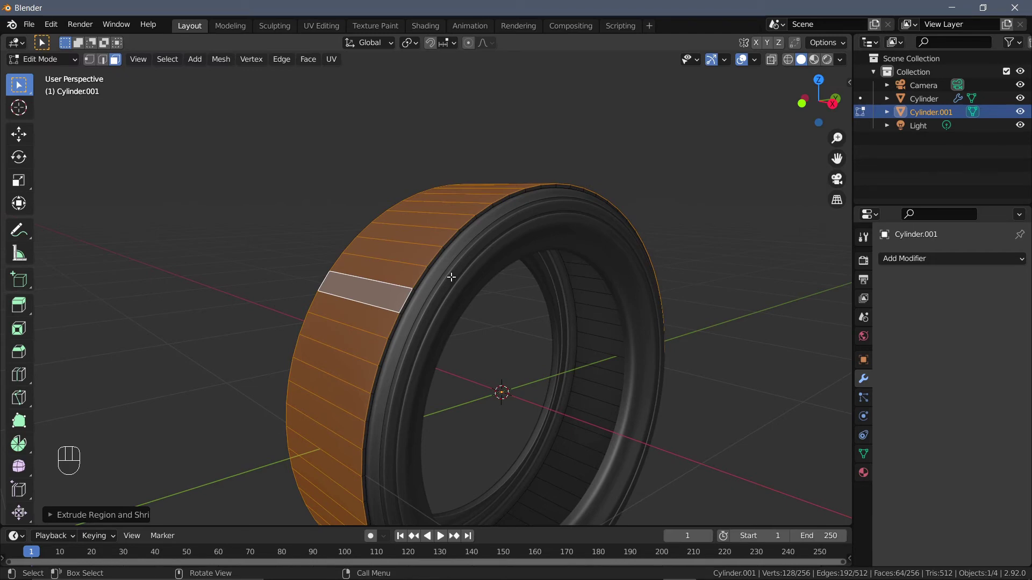
Step: Bevel the tread strip's two outer border edge loops with 3 segments and a width of about 0.0072 m
{"action": "key", "text": "2"}
{"action": "left_click", "coordinate": [414, 273], "text": "alt"}
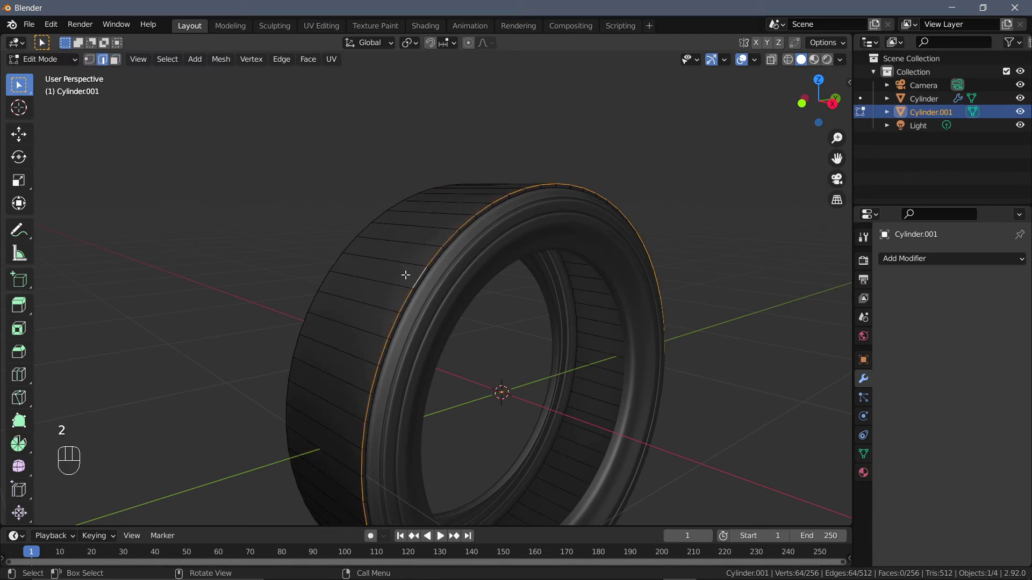
{"action": "mouse_move", "coordinate": [406, 272]}
{"action": "middle_mouse_down"}
{"action": "mouse_move", "coordinate": [539, 287]}
{"action": "mouse_move", "coordinate": [410, 276]}
{"action": "middle_mouse_up"}
{"action": "left_click", "coordinate": [484, 281], "text": "alt+shift"}
{"action": "key", "text": "ctrl+b"}
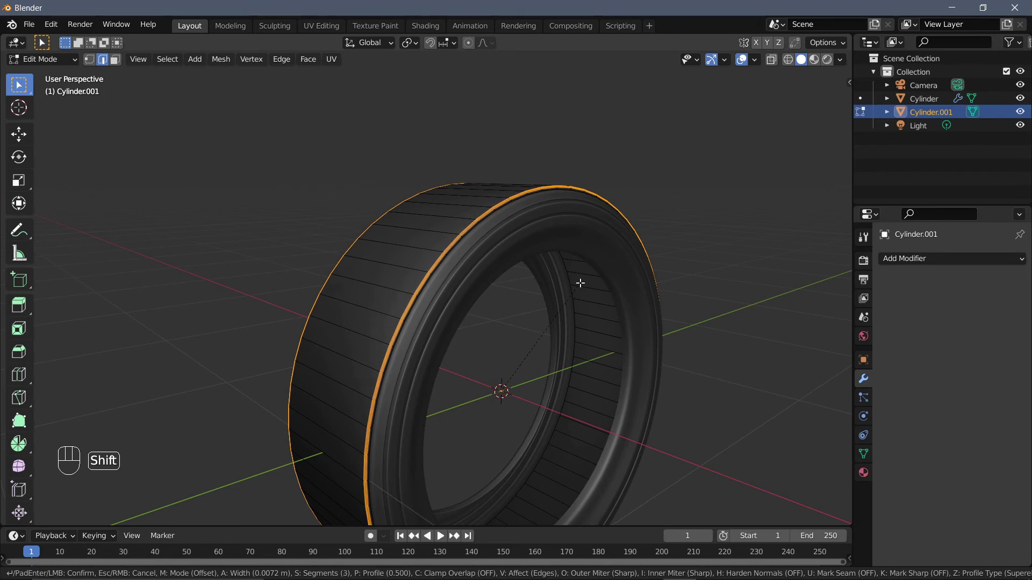
{"action": "left_click", "coordinate": [581, 283]}
Step: Select the tread's outer face loop and, in front view, cut five evenly spaced edge loops around the tread without sliding them
{"action": "middle_click_drag", "start_coordinate": [491, 279], "coordinate": [517, 284]}
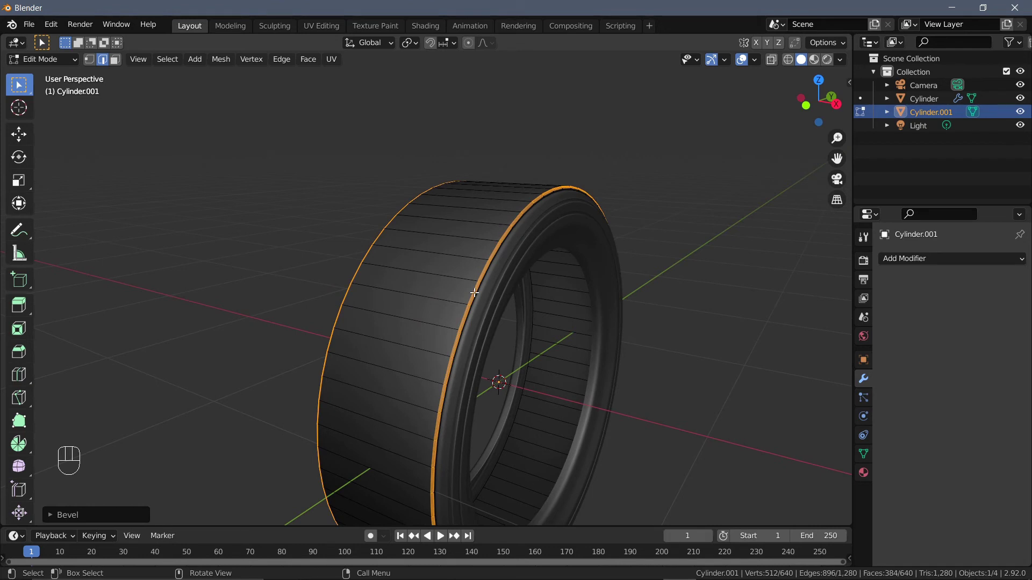
{"action": "key", "text": "3"}
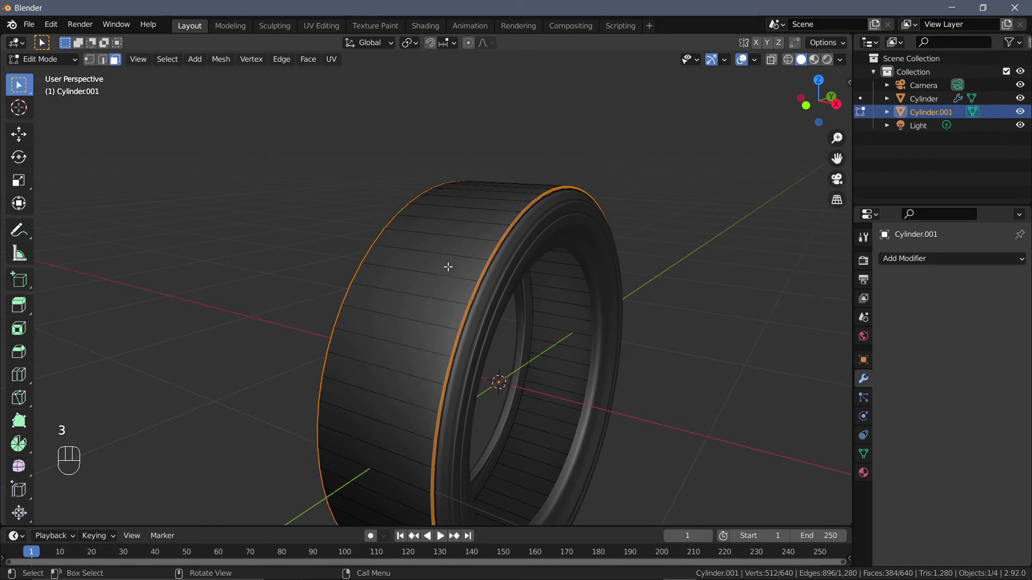
{"action": "left_click", "coordinate": [435, 295], "text": "alt"}
{"action": "middle_click_drag", "start_coordinate": [435, 295], "coordinate": [475, 285]}
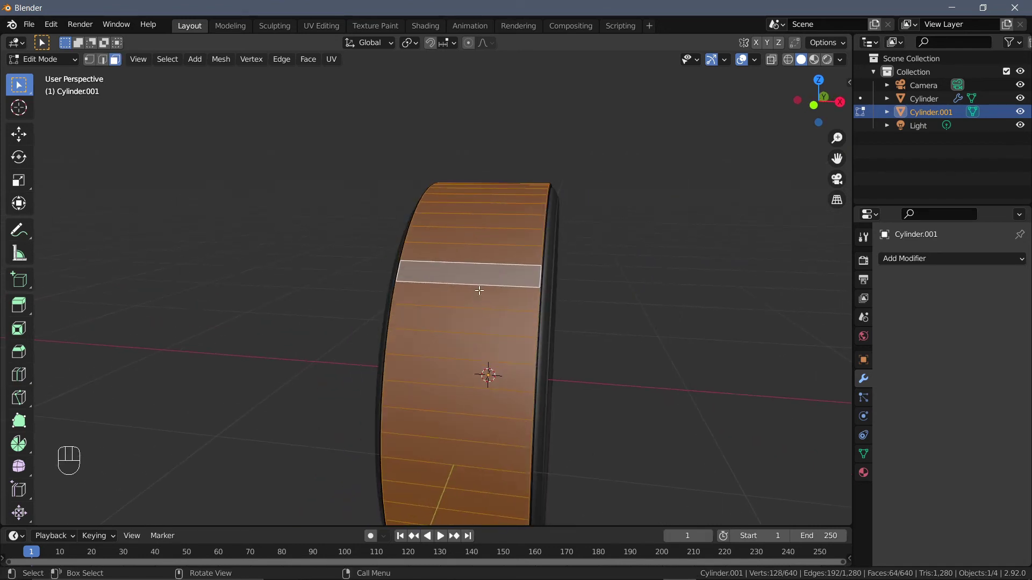
{"action": "key", "text": "grave"}
{"action": "left_click", "coordinate": [418, 240]}
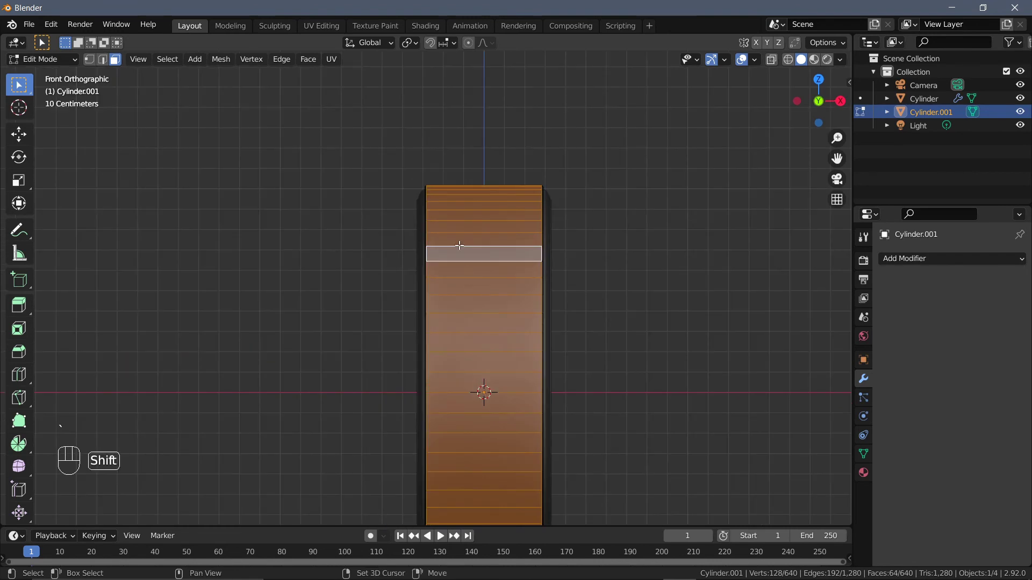
{"action": "middle_click_drag", "start_coordinate": [460, 245], "coordinate": [419, 143], "text": "shift"}
{"action": "scroll", "coordinate": [430, 190], "scroll_direction": "down", "scroll_amount": 1}
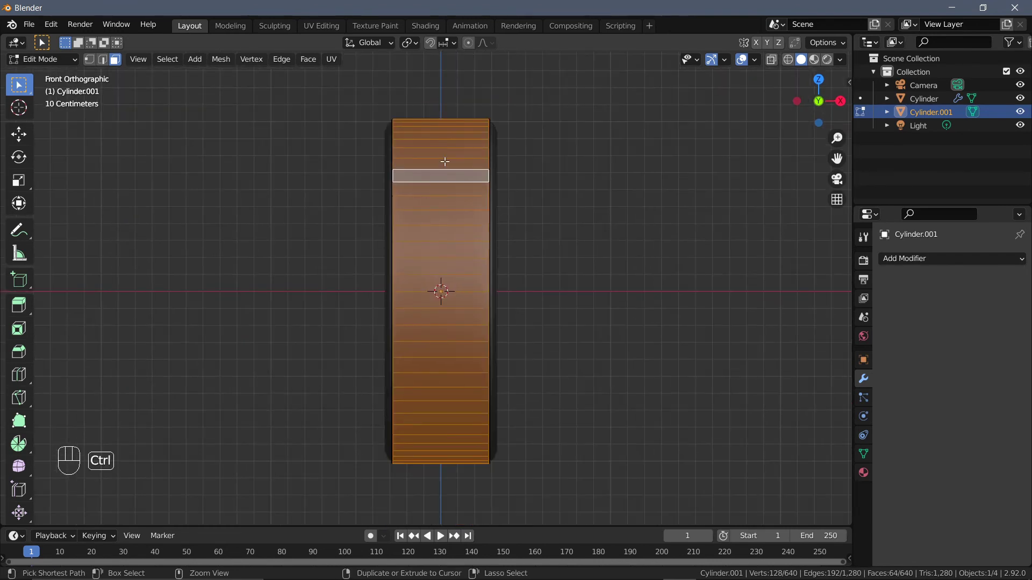
{"action": "key", "text": "ctrl+r"}
{"action": "scroll", "coordinate": [445, 161], "scroll_direction": "up", "scroll_amount": 3}
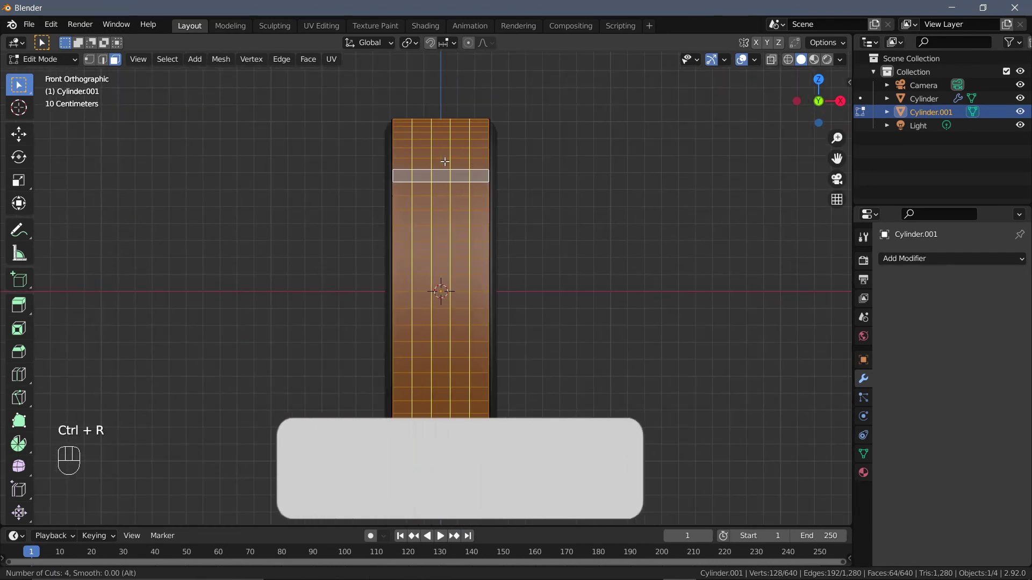
{"action": "left_click", "coordinate": [445, 161]}
{"action": "right_click", "coordinate": [446, 161]}
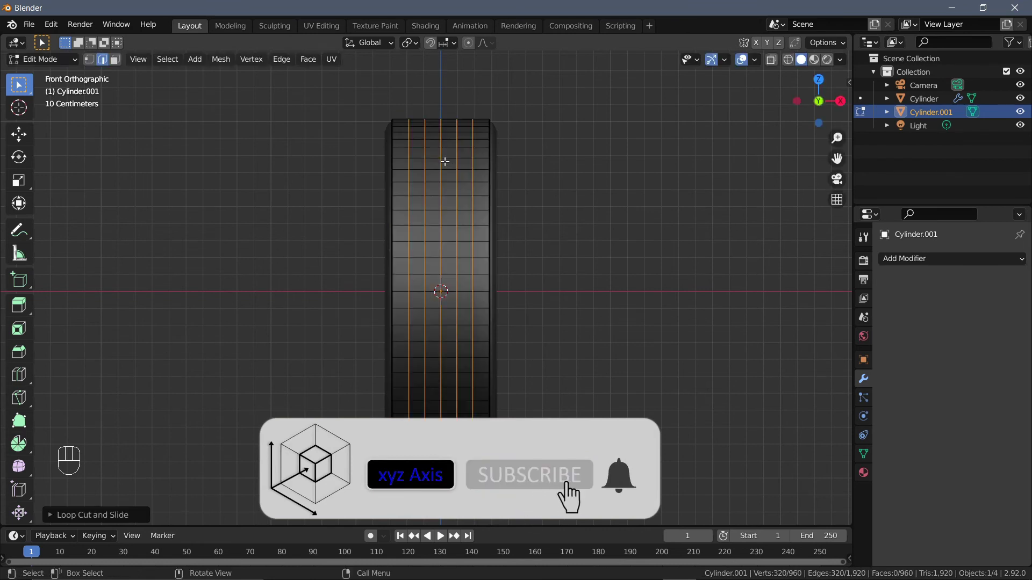
Step: Scale the five new tread edge loops outward together by a factor of about 1.013
{"action": "key", "text": "s"}
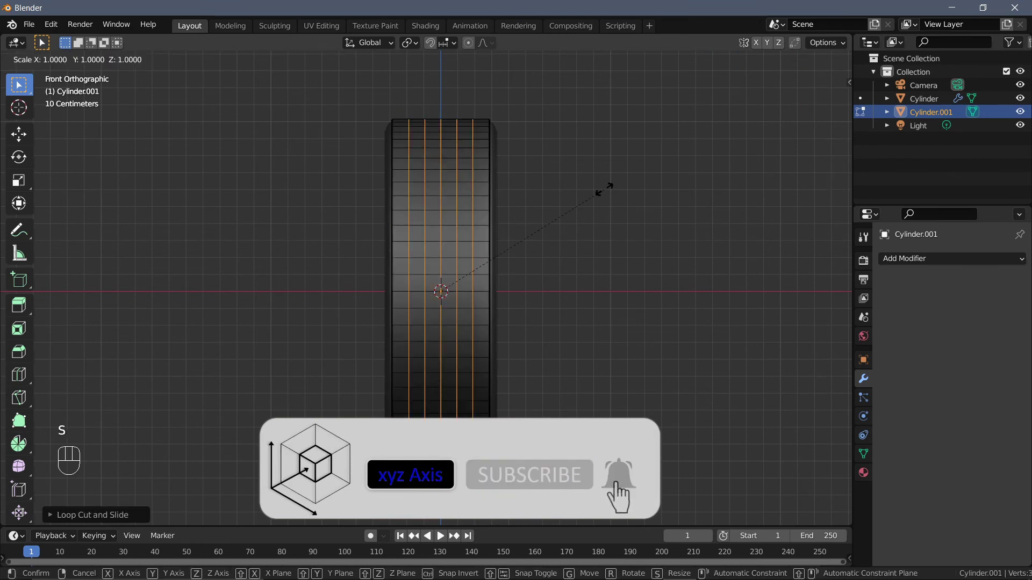
{"action": "key", "text": "shift"}
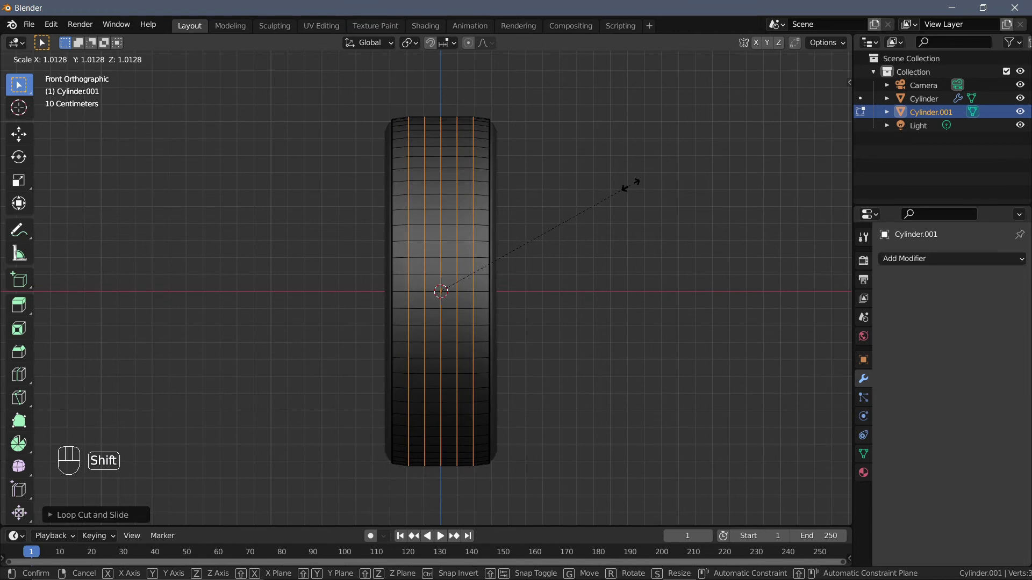
{"action": "left_click", "coordinate": [631, 184]}
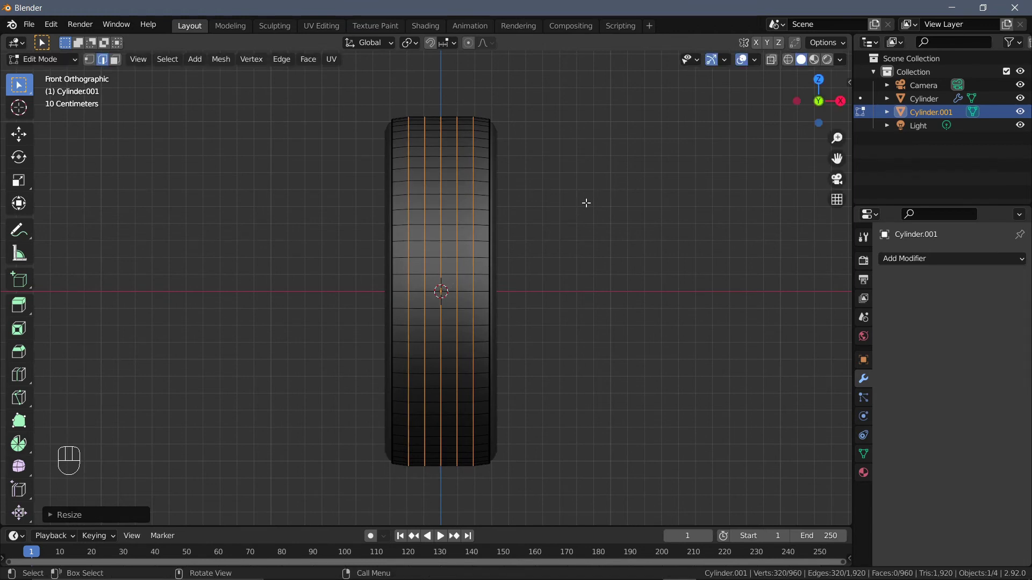
Step: Deselect the two outermost of the five tread loops and scale the remaining three outward by about 1.0075
{"action": "key", "text": "shift+alt"}
{"action": "left_click", "coordinate": [476, 222], "text": "alt+shift"}
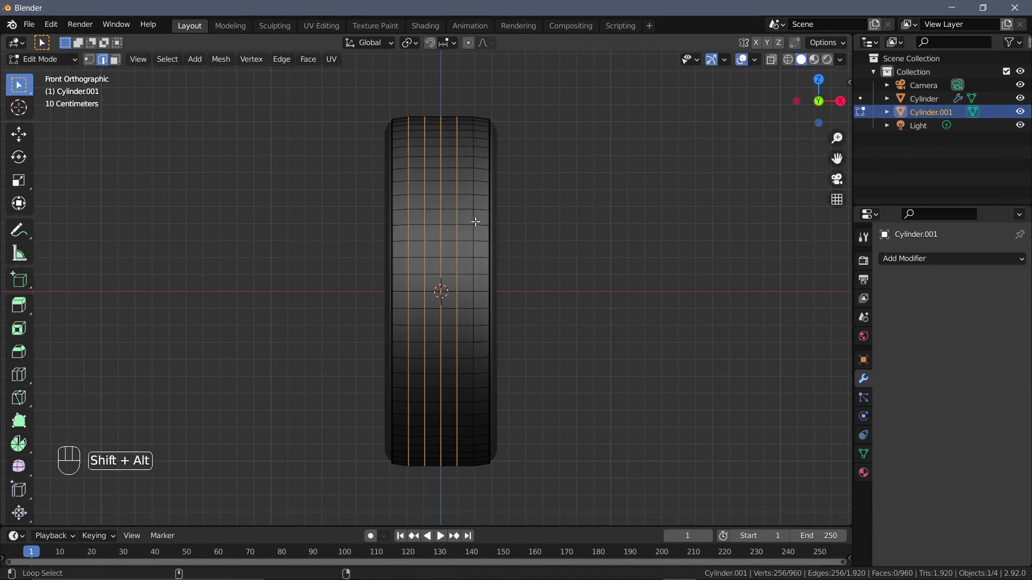
{"action": "left_click", "coordinate": [411, 220], "text": "alt+shift"}
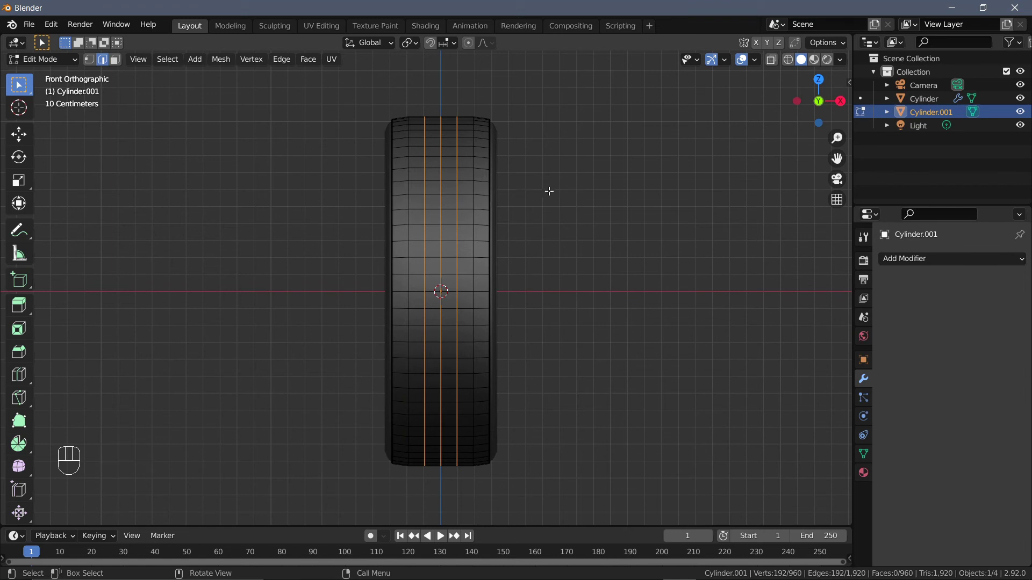
{"action": "key", "text": "s"}
{"action": "key", "text": "shift"}
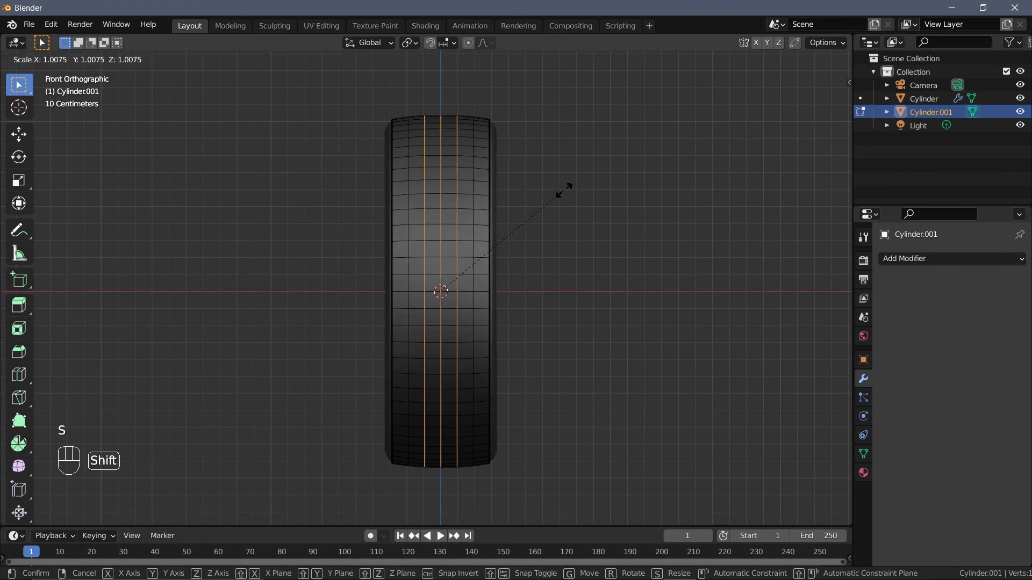
{"action": "left_click", "coordinate": [564, 192]}
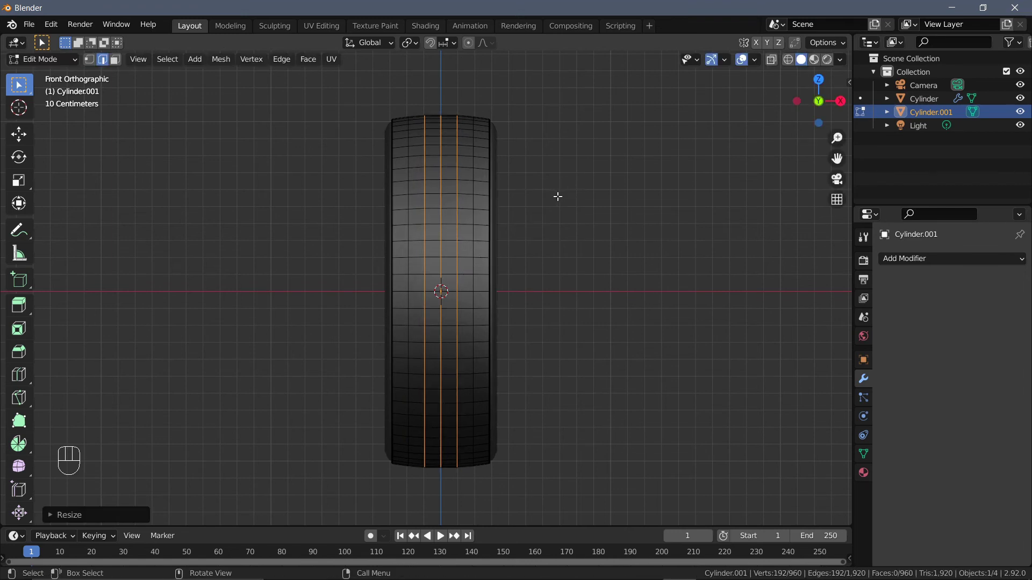
Step: Reduce the selection to the tread's centre edge loop and scale it outward by about 1.0037
{"action": "left_click", "coordinate": [458, 221], "text": "alt+shift"}
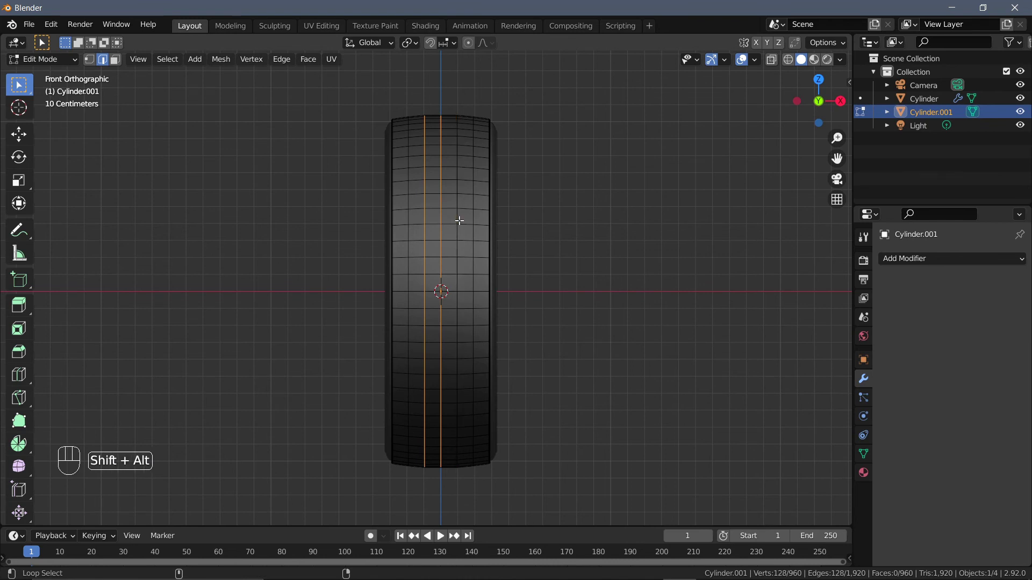
{"action": "left_click", "coordinate": [431, 220], "text": "alt+shift"}
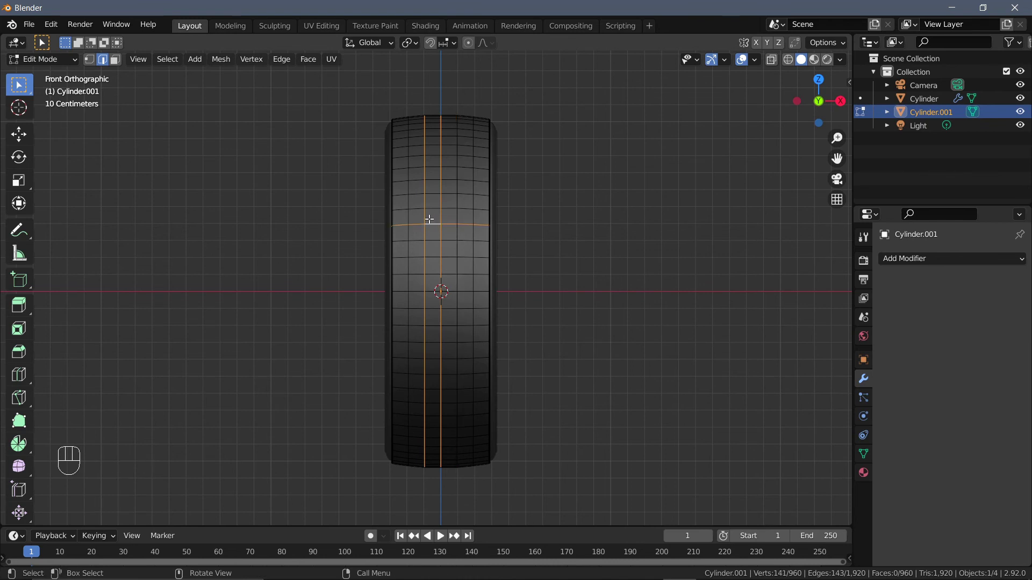
{"action": "left_click", "coordinate": [431, 224], "text": "alt+shift"}
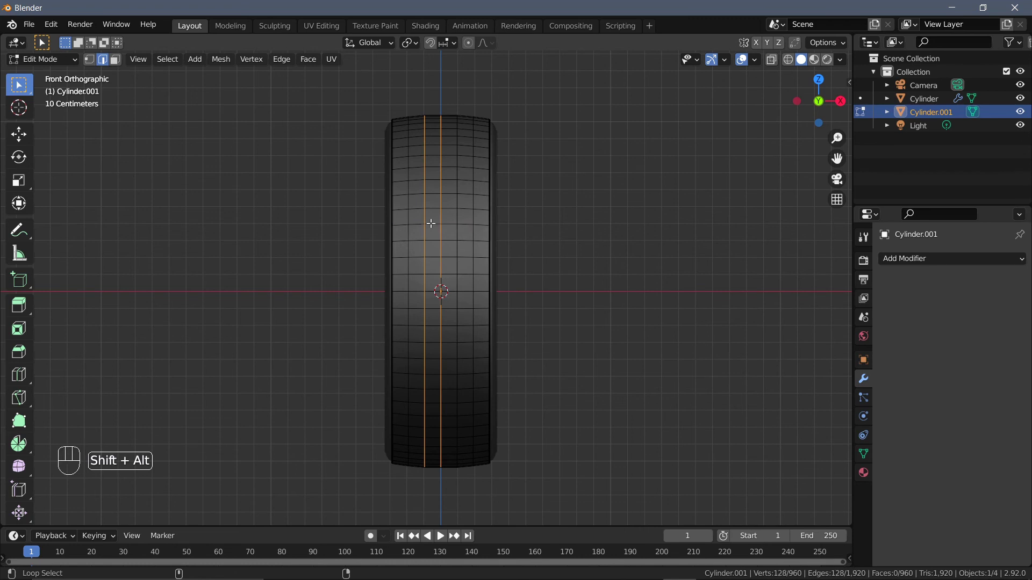
{"action": "left_click", "coordinate": [426, 215], "text": "alt+shift"}
{"action": "key", "text": "s"}
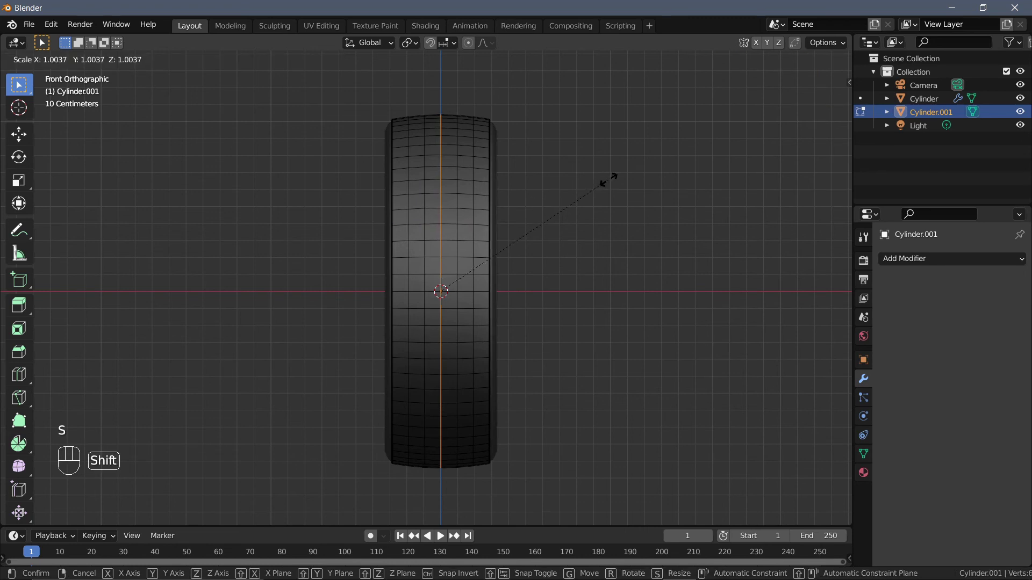
{"action": "left_click", "coordinate": [608, 180]}
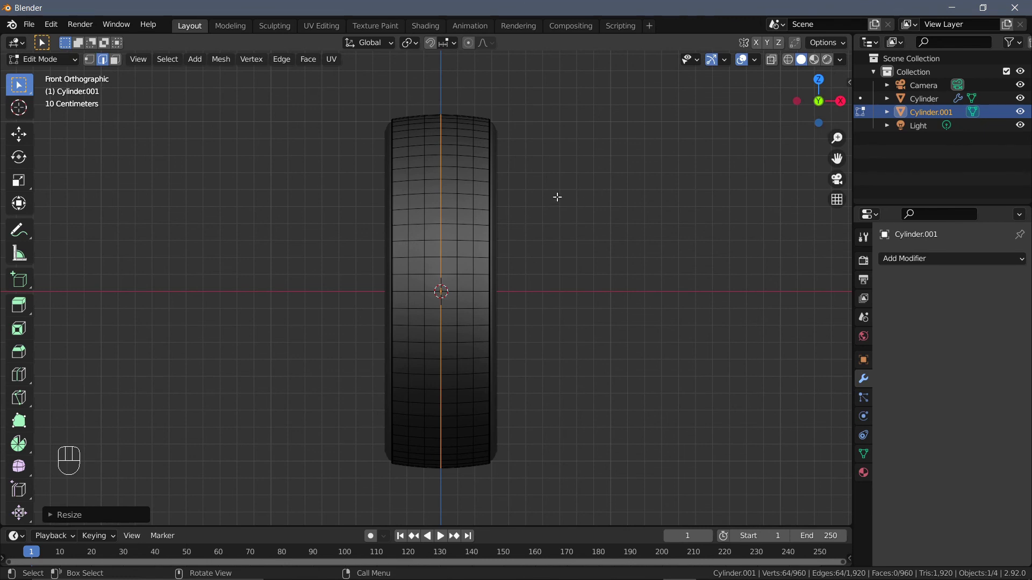
Step: Rotate the centre edge loop about the global X axis in snapped increments to form a V pattern in the tread
{"action": "key", "text": "r"}
{"action": "key", "text": "x"}
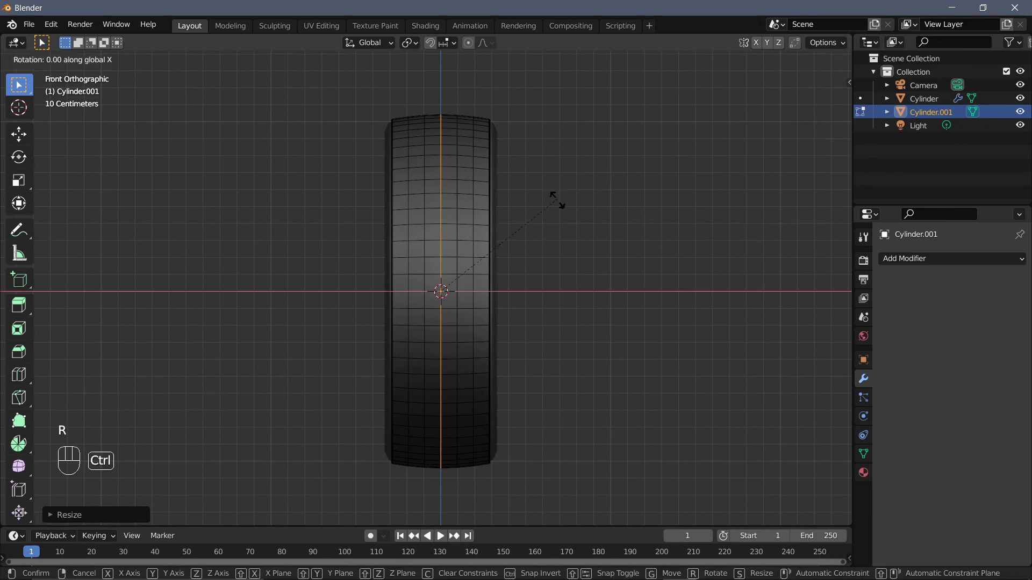
{"action": "left_click", "coordinate": [557, 210]}
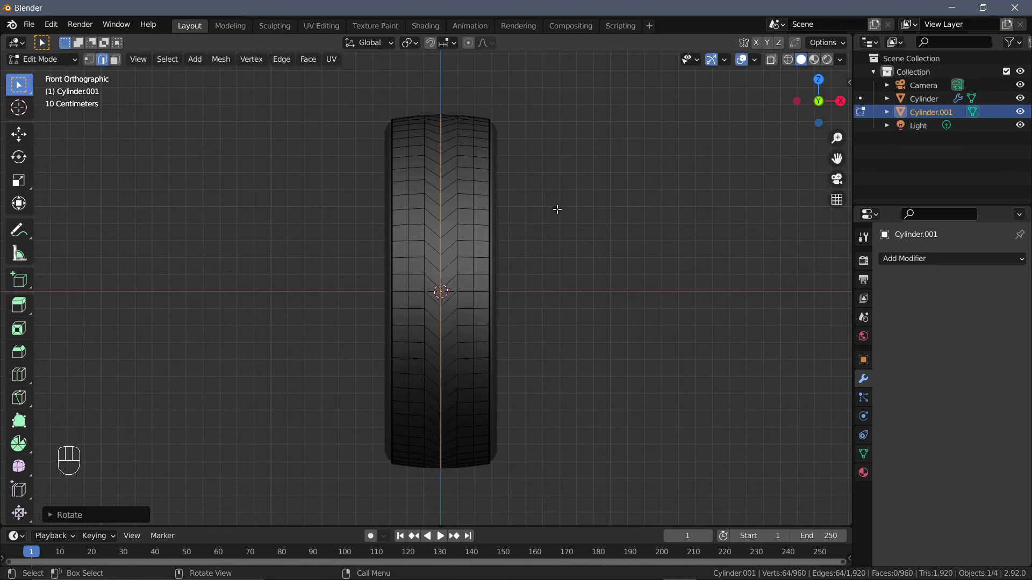
Step: Select the first and fifth cut loops and rotate them about global X with snapping to extend the zigzag across the tread
{"action": "left_click", "coordinate": [477, 232], "text": "alt"}
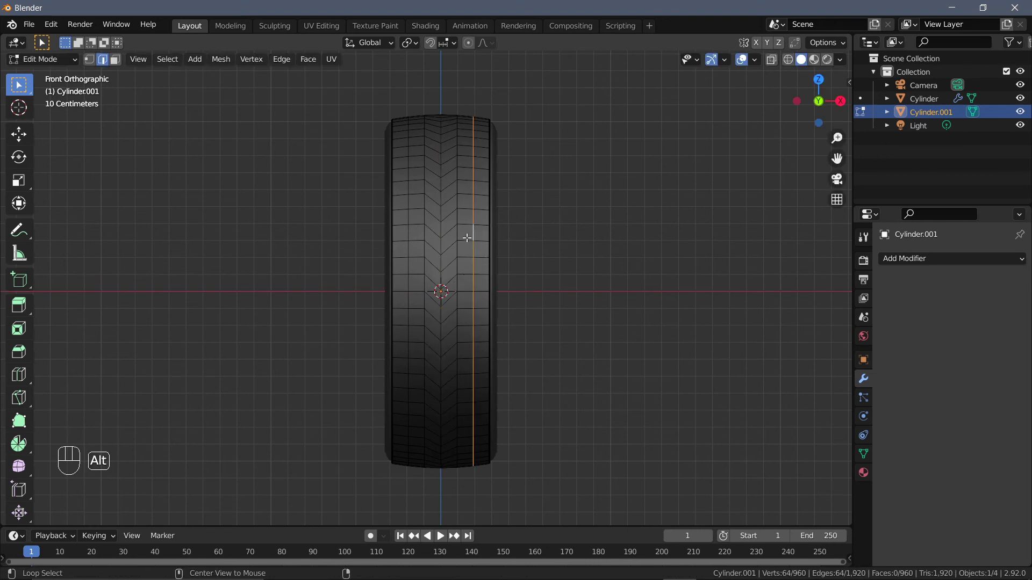
{"action": "left_click", "coordinate": [411, 234], "text": "alt+shift"}
{"action": "key", "text": "r"}
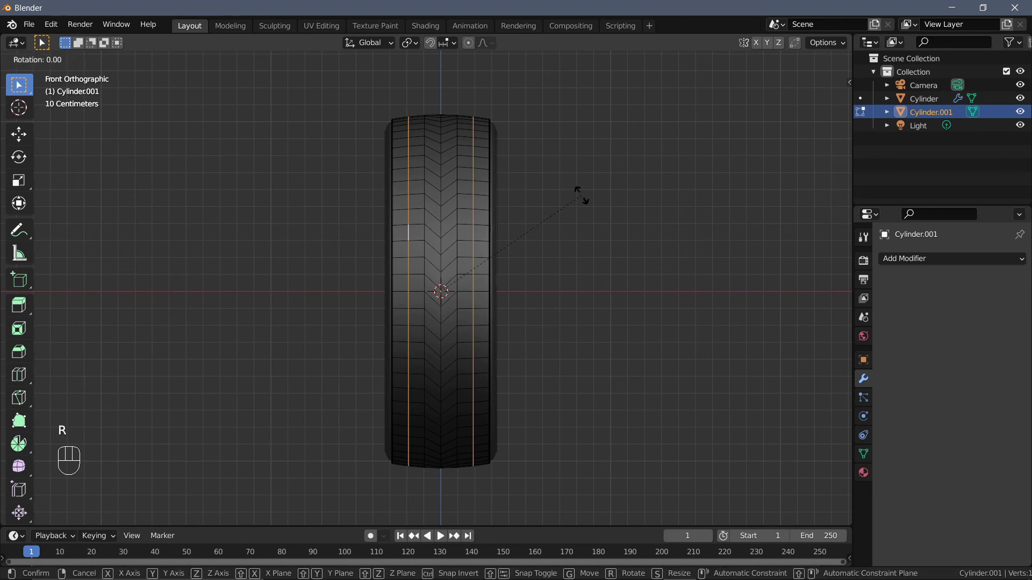
{"action": "key", "text": "x"}
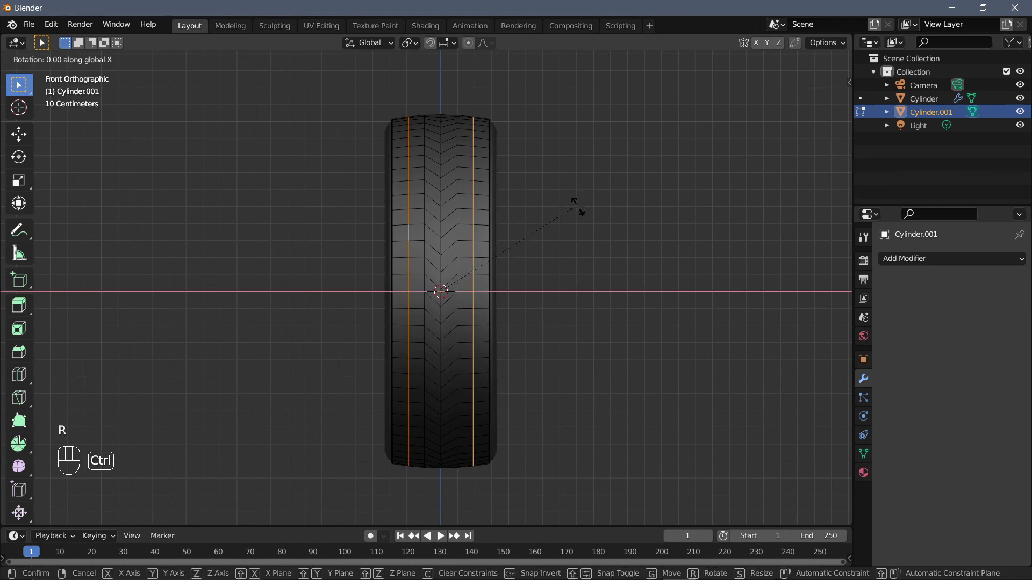
{"action": "left_click", "coordinate": [577, 208], "text": "ctrl"}
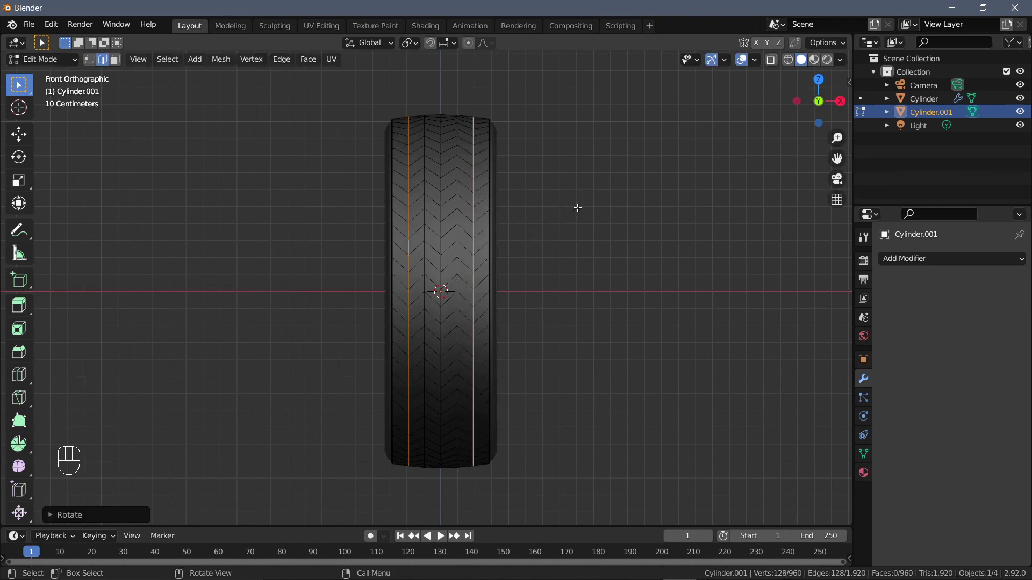
Step: Select all six face loops on the tread's outer surface and inset the faces individually by about 0.0085 m
{"action": "key", "text": "3"}
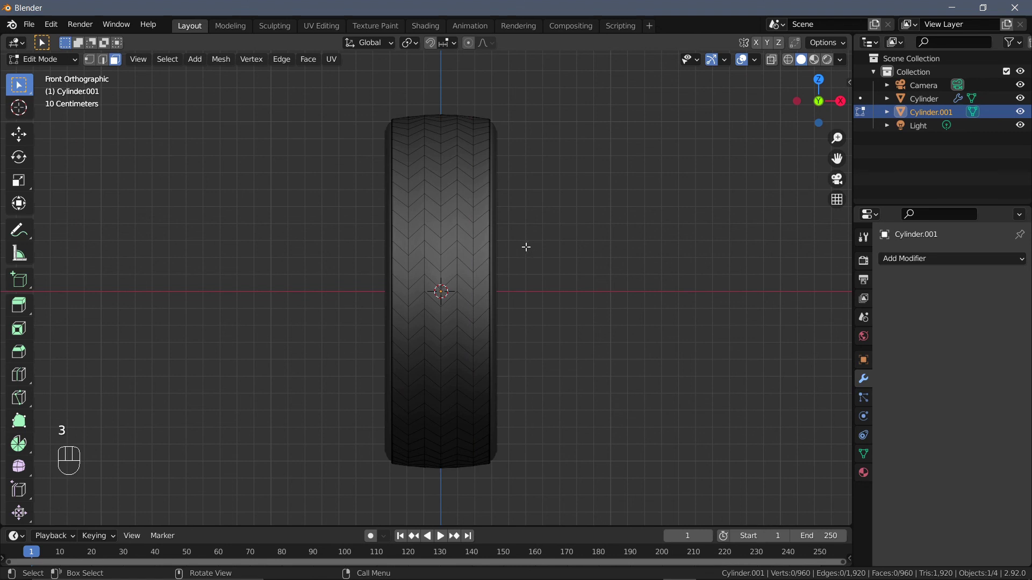
{"action": "left_click", "coordinate": [483, 280], "text": "alt"}
{"action": "left_click", "coordinate": [462, 280], "text": "alt+shift"}
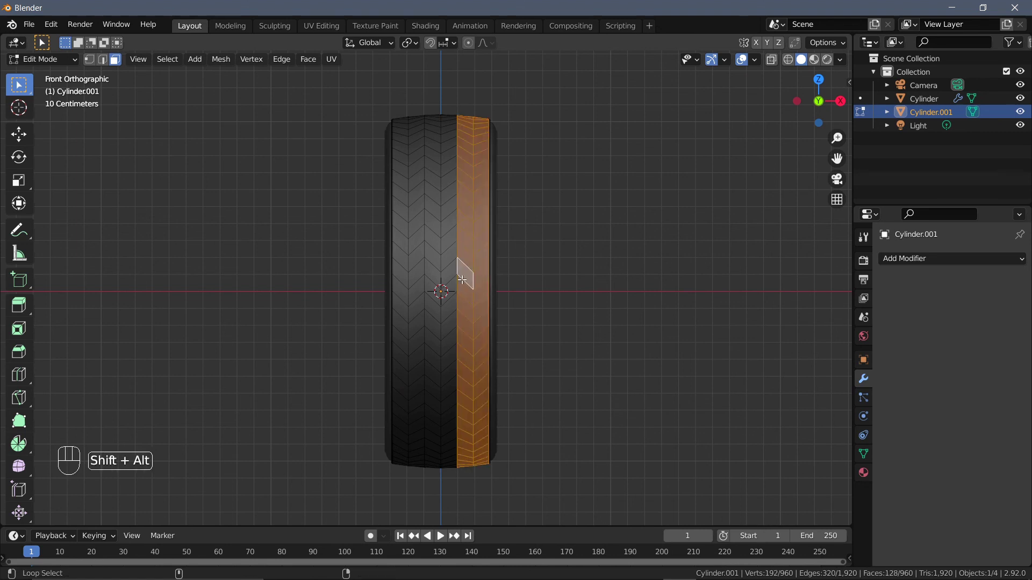
{"action": "left_click", "coordinate": [447, 280], "text": "alt+shift"}
{"action": "left_click", "coordinate": [430, 278], "text": "alt+shift"}
{"action": "left_click", "coordinate": [411, 278], "text": "alt+shift"}
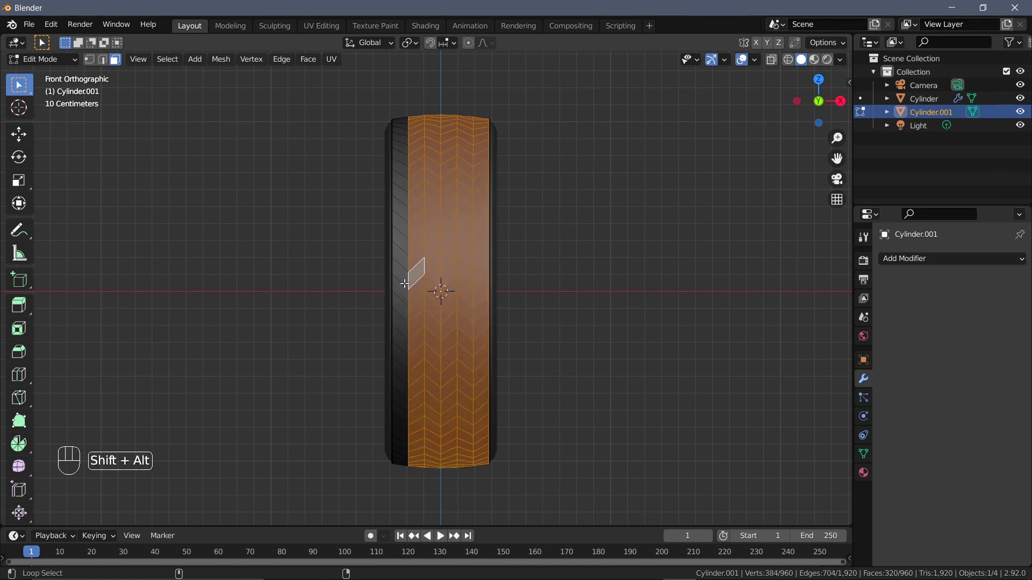
{"action": "left_click", "coordinate": [397, 285], "text": "alt+shift"}
{"action": "scroll", "coordinate": [519, 237], "scroll_direction": "up", "scroll_amount": 1}
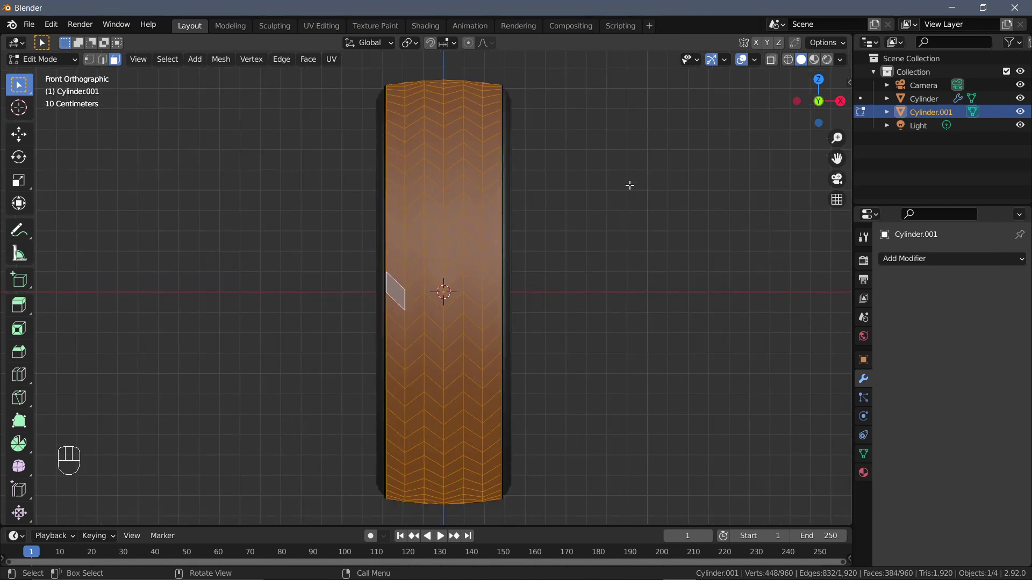
{"action": "key", "text": "i"}
{"action": "key", "text": "shift"}
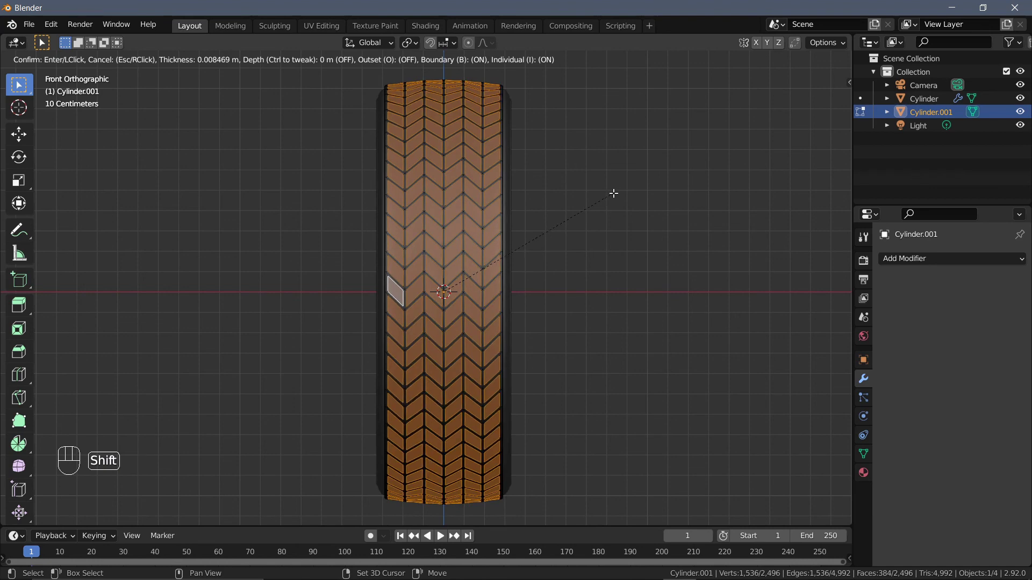
{"action": "left_click", "coordinate": [584, 215]}
Step: Extrude the inset tread block faces outward along their normals by about 0.013 m
{"action": "middle_click_drag", "start_coordinate": [584, 215], "coordinate": [510, 243]}
{"action": "middle_click_drag", "start_coordinate": [517, 206], "coordinate": [525, 260], "text": "shift"}
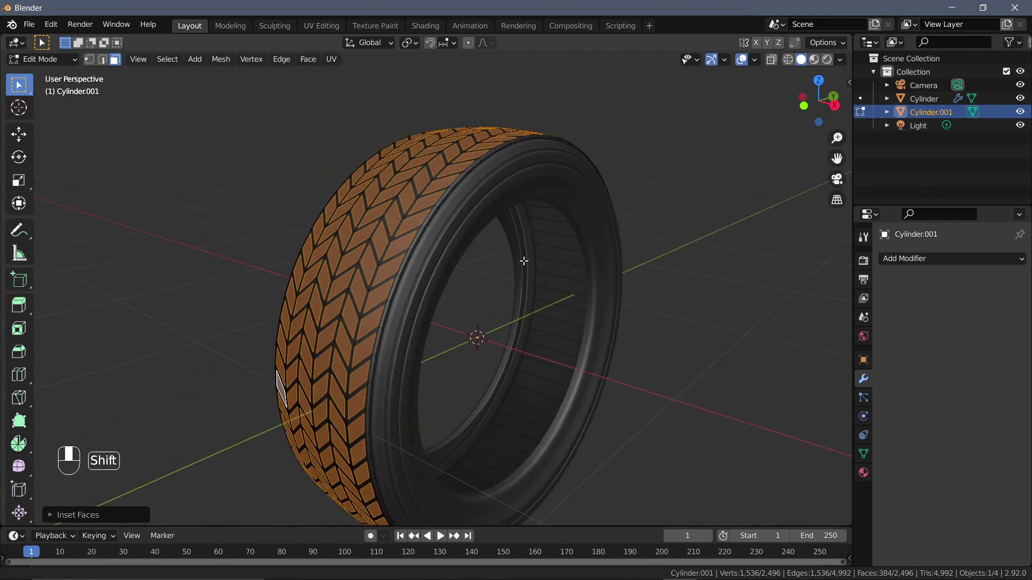
{"action": "key", "text": "alt+e"}
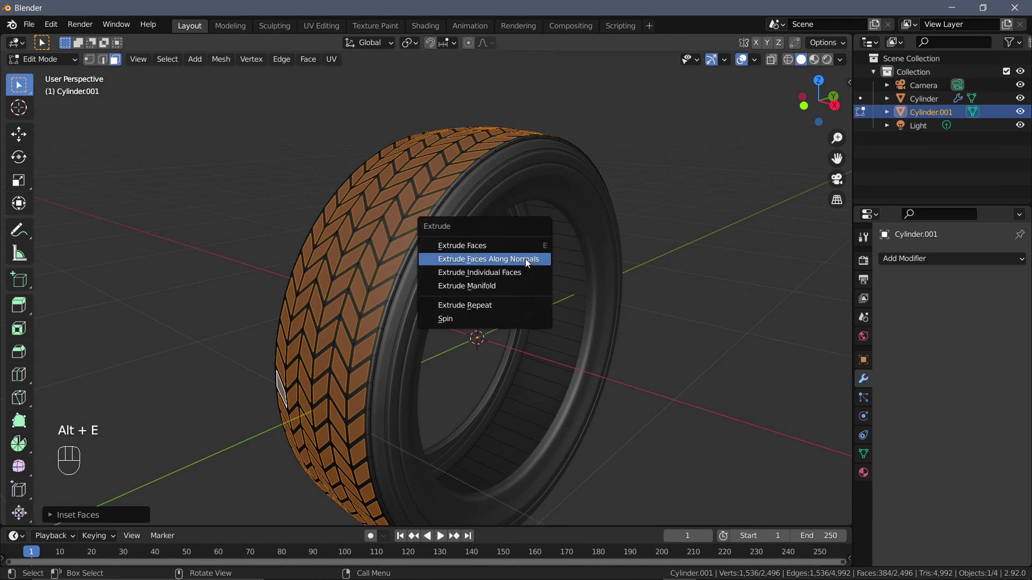
{"action": "left_click", "coordinate": [525, 259]}
{"action": "mouse_move", "coordinate": [530, 243]}
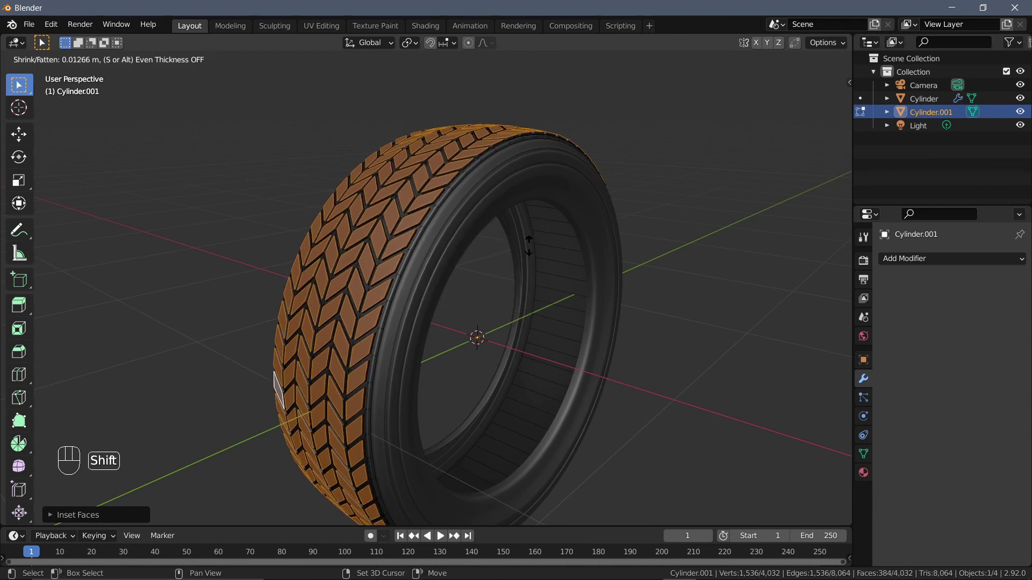
{"action": "left_click", "coordinate": [529, 243]}
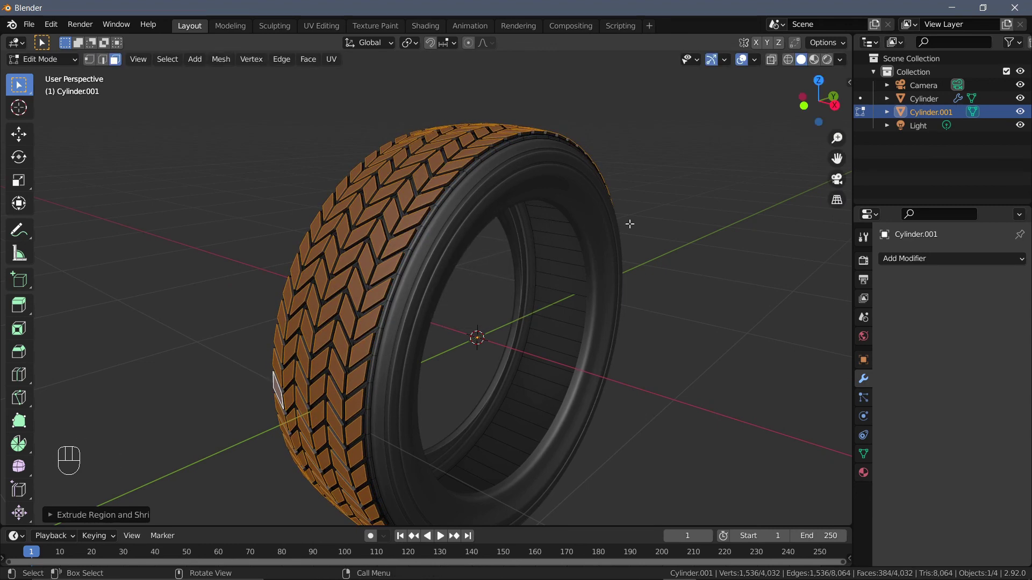
Step: Bevel the edges of the raised tread blocks with 2 segments and a width of 0.00366 m
{"action": "key", "text": "ctrl+b"}
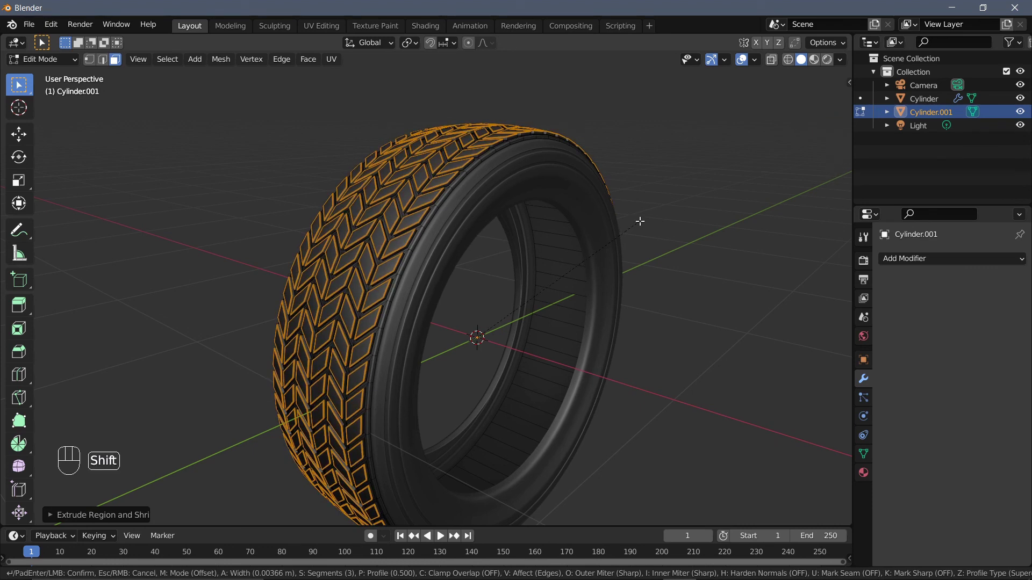
{"action": "left_click", "coordinate": [640, 221]}
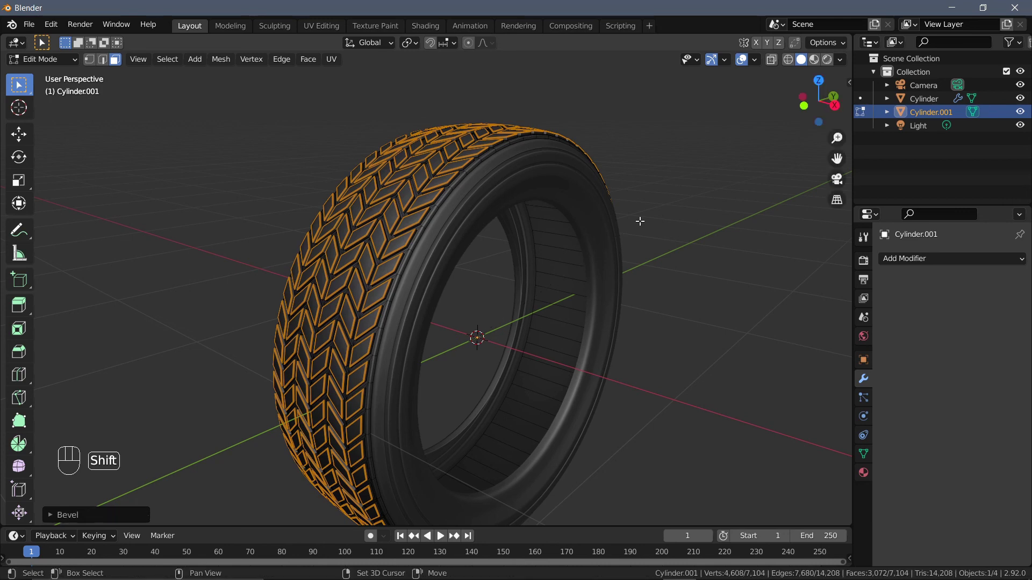
{"action": "left_click", "coordinate": [54, 515]}
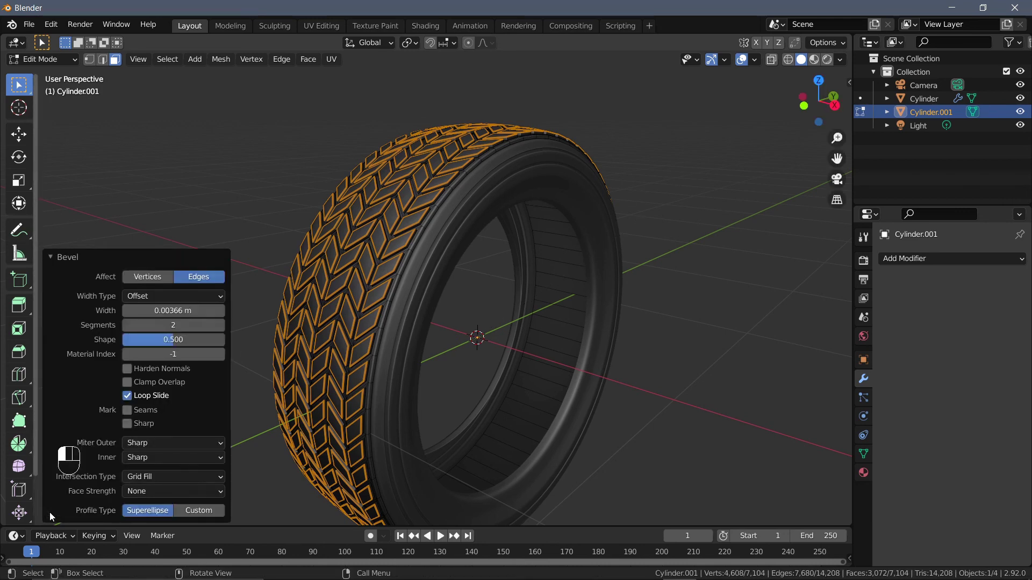
{"action": "left_click", "coordinate": [202, 515]}
Step: Return to Object Mode with nothing selected and hide the viewport overlays
{"action": "key", "text": "Tab"}
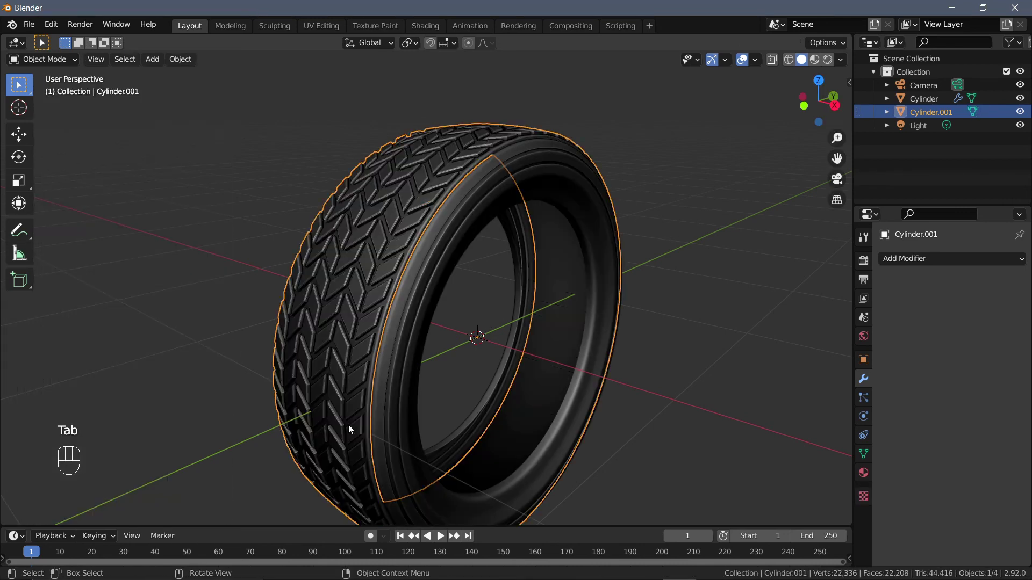
{"action": "left_click", "coordinate": [691, 261]}
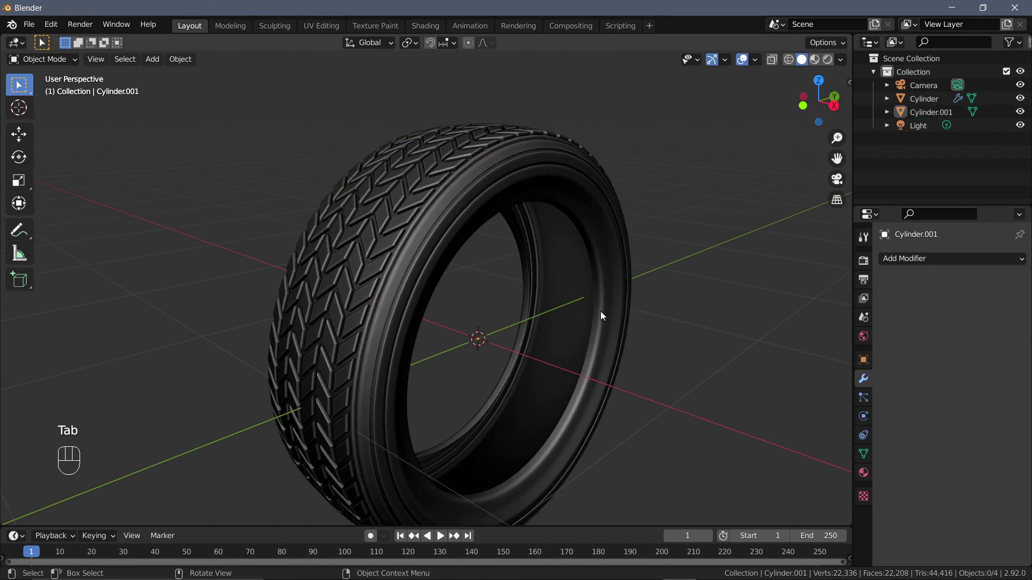
{"action": "middle_click_drag", "start_coordinate": [600, 342], "coordinate": [591, 308], "text": "shift"}
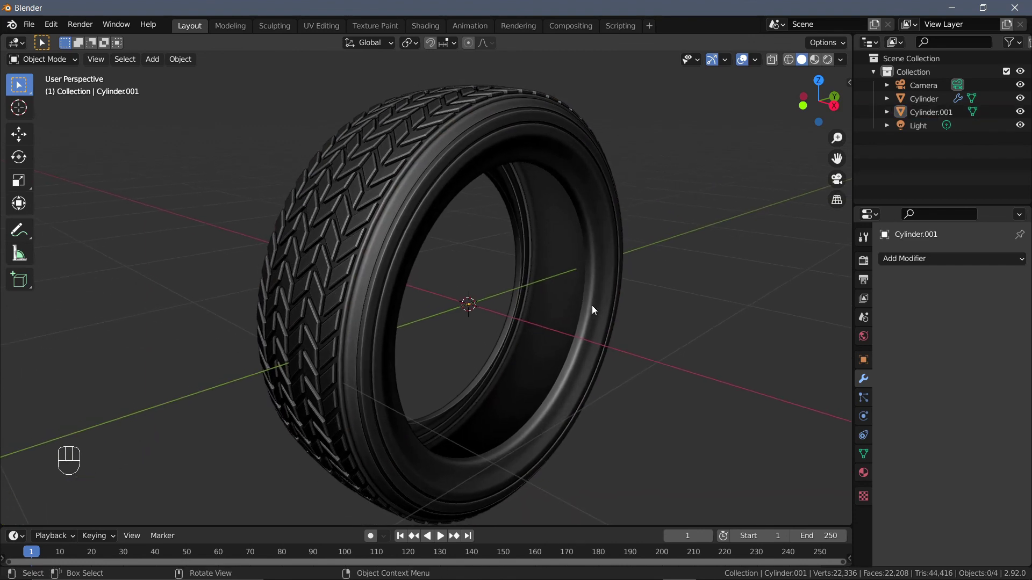
{"action": "left_click", "coordinate": [747, 64]}
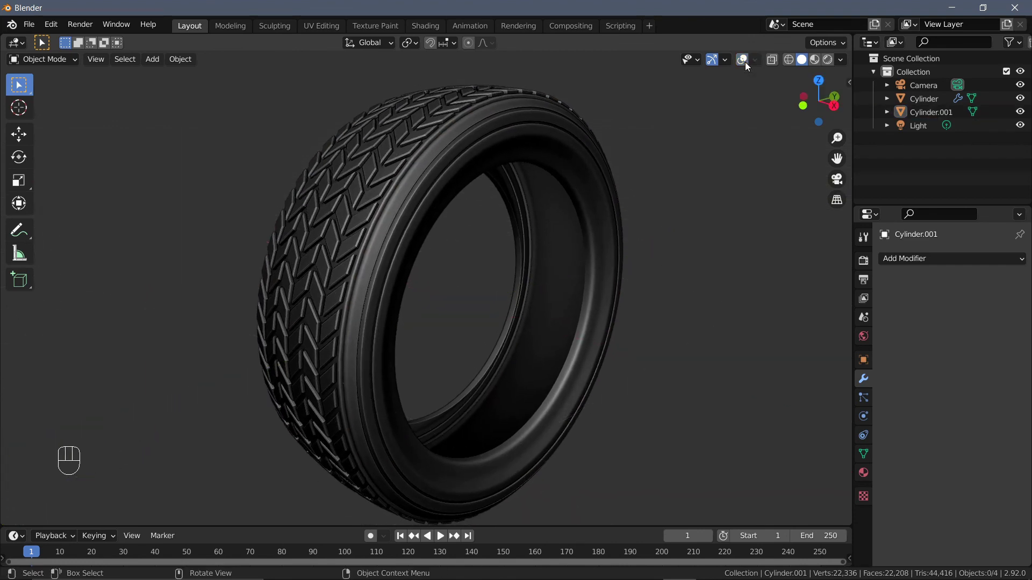